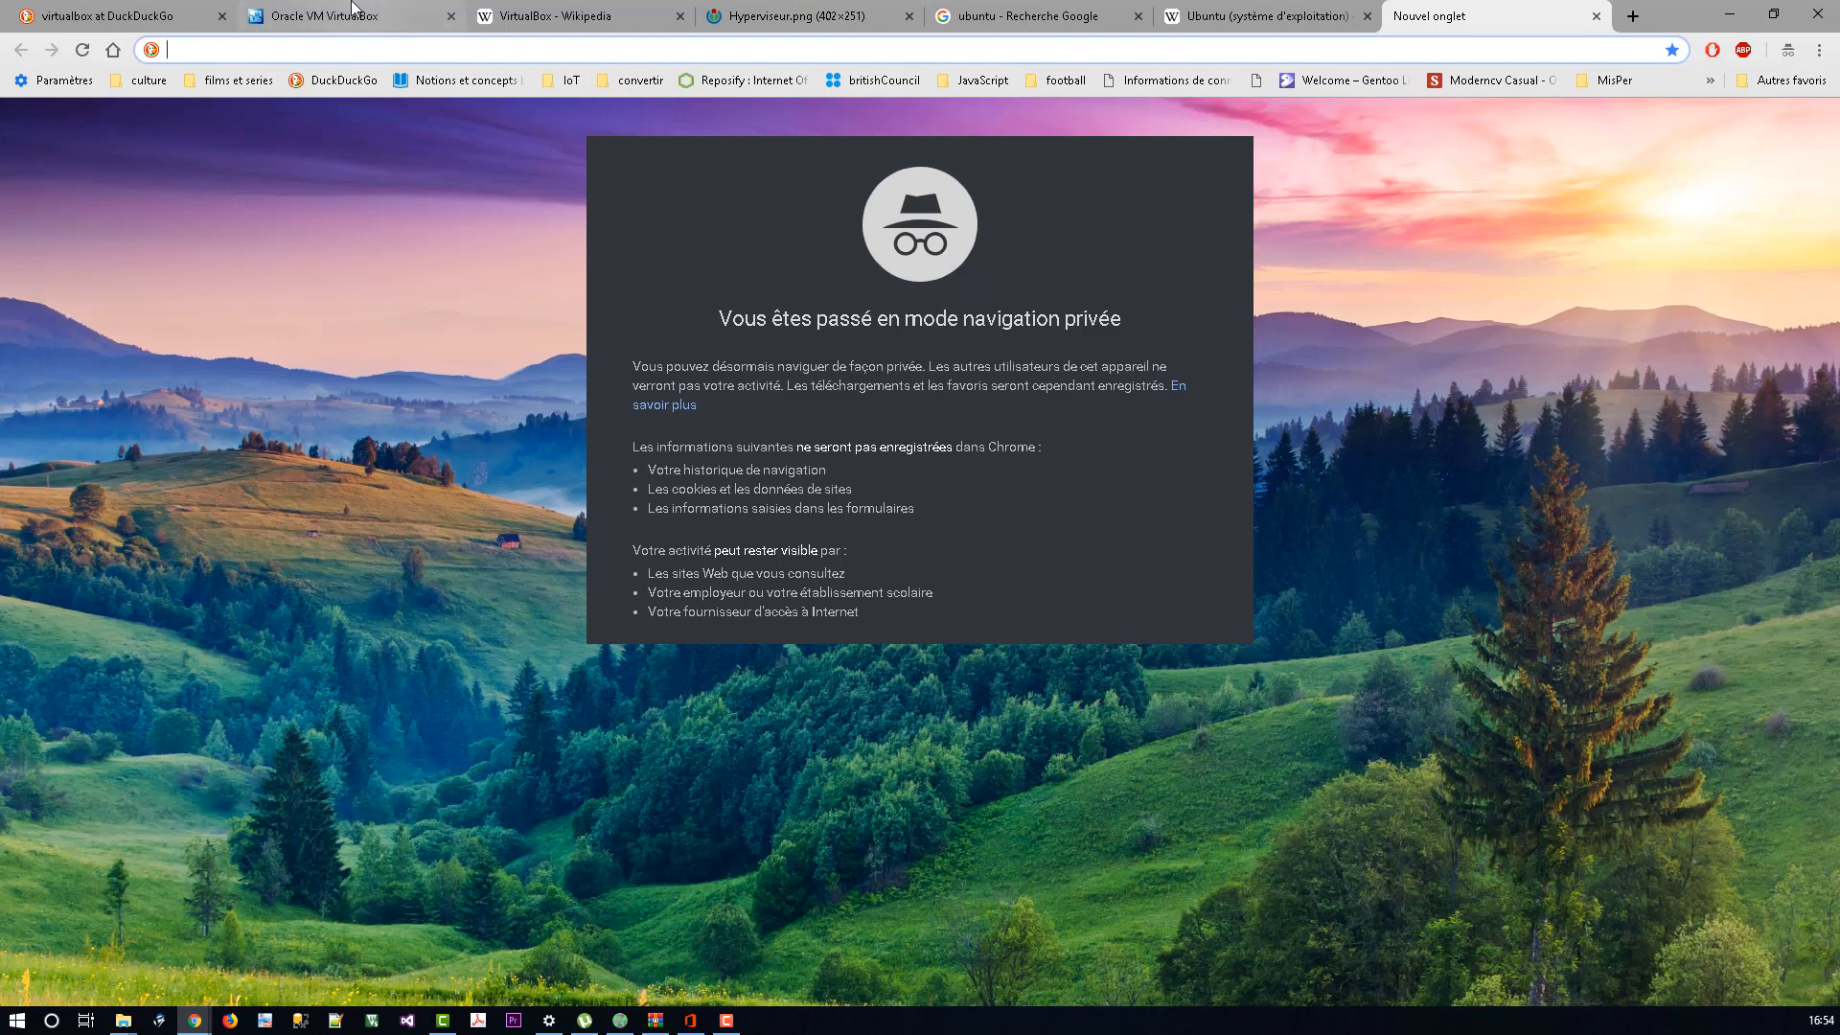
Step: Look over the virtualbox.org home page, then switch to the VirtualBox Wikipedia article
left_click(357, 13)
double_click(539, 284)
left_click(381, 301)
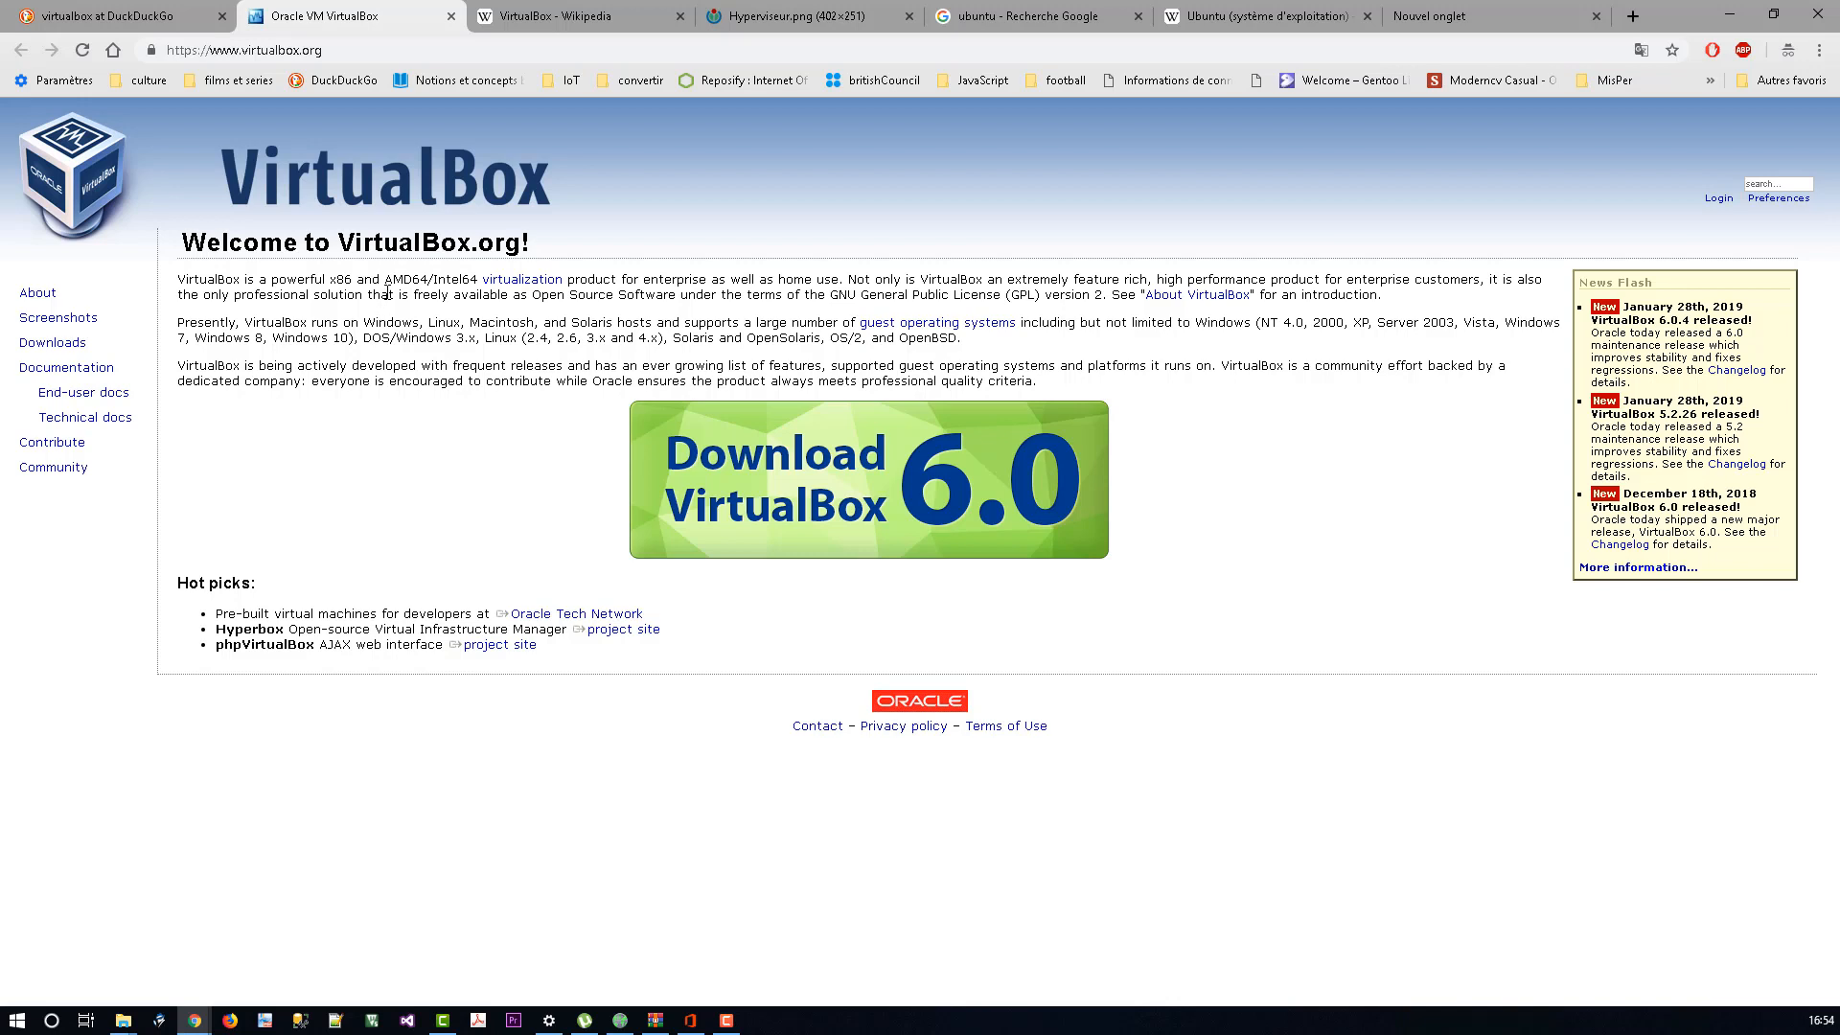
key("ctrl+Tab")
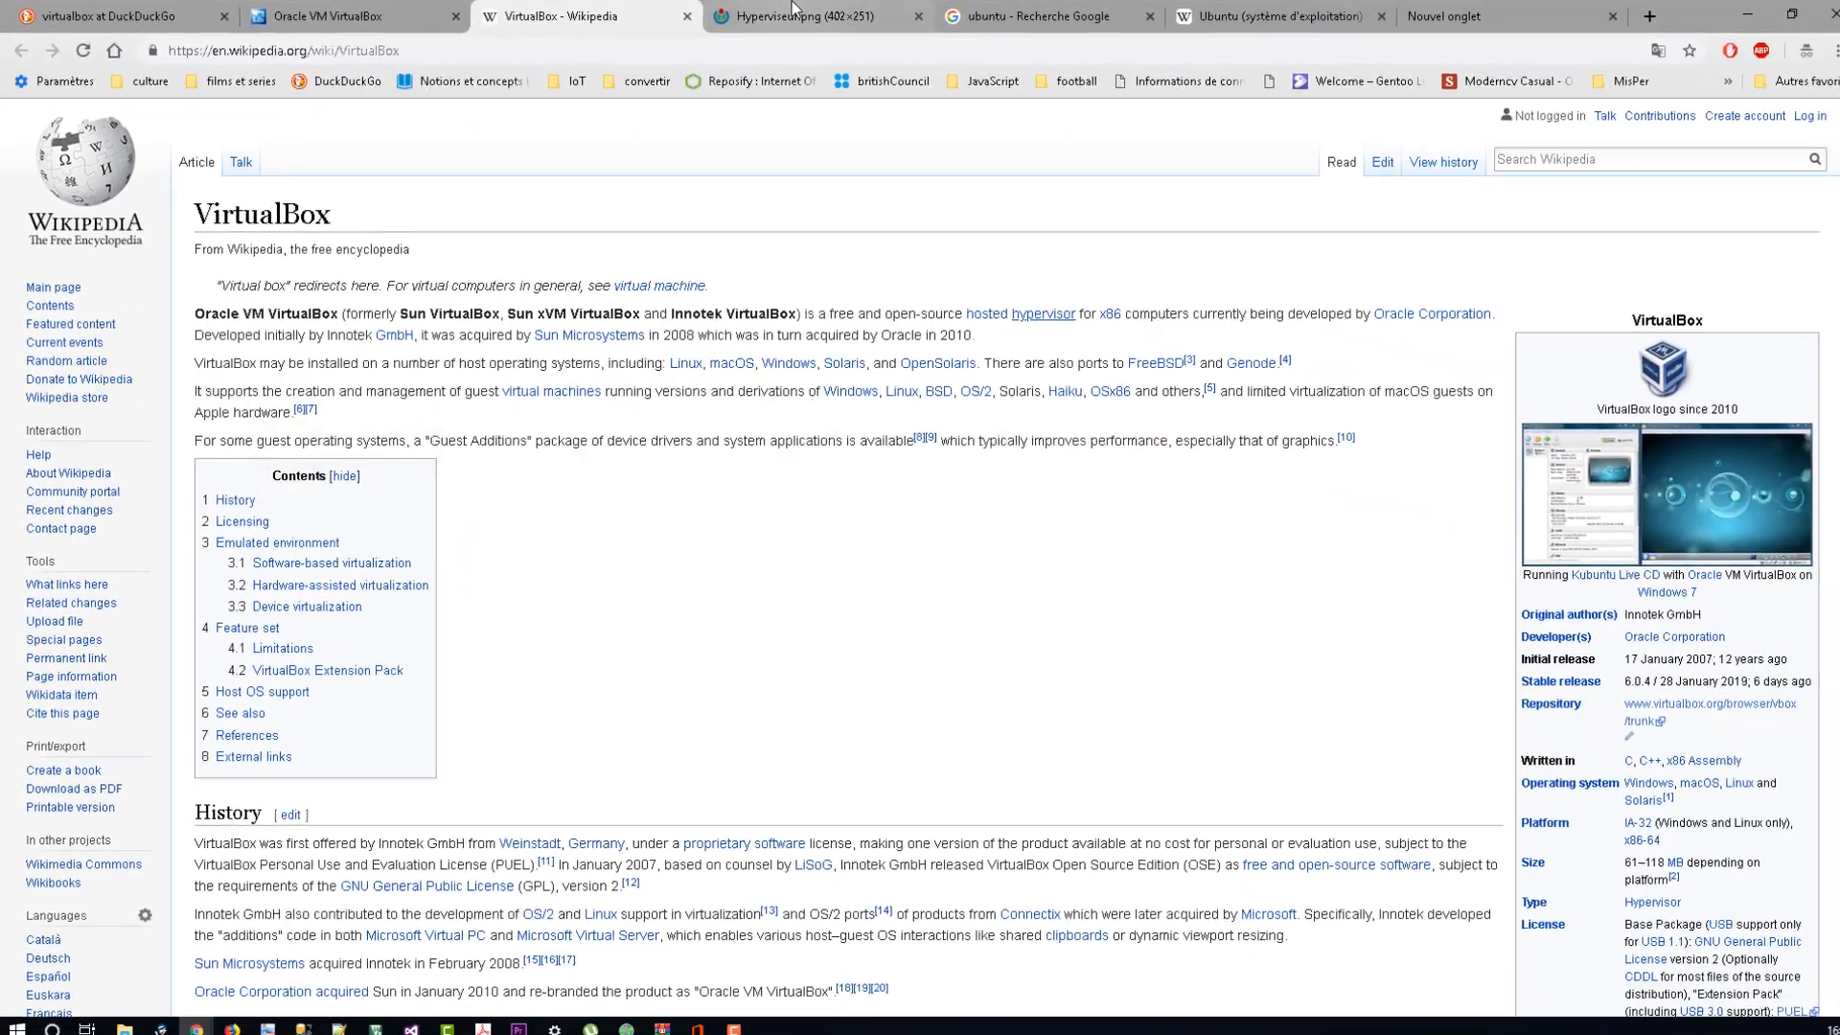
Step: Display the Hyperviseur.png diagram of type 1 bare-metal versus type 2 hosted hypervisors
left_click(794, 7)
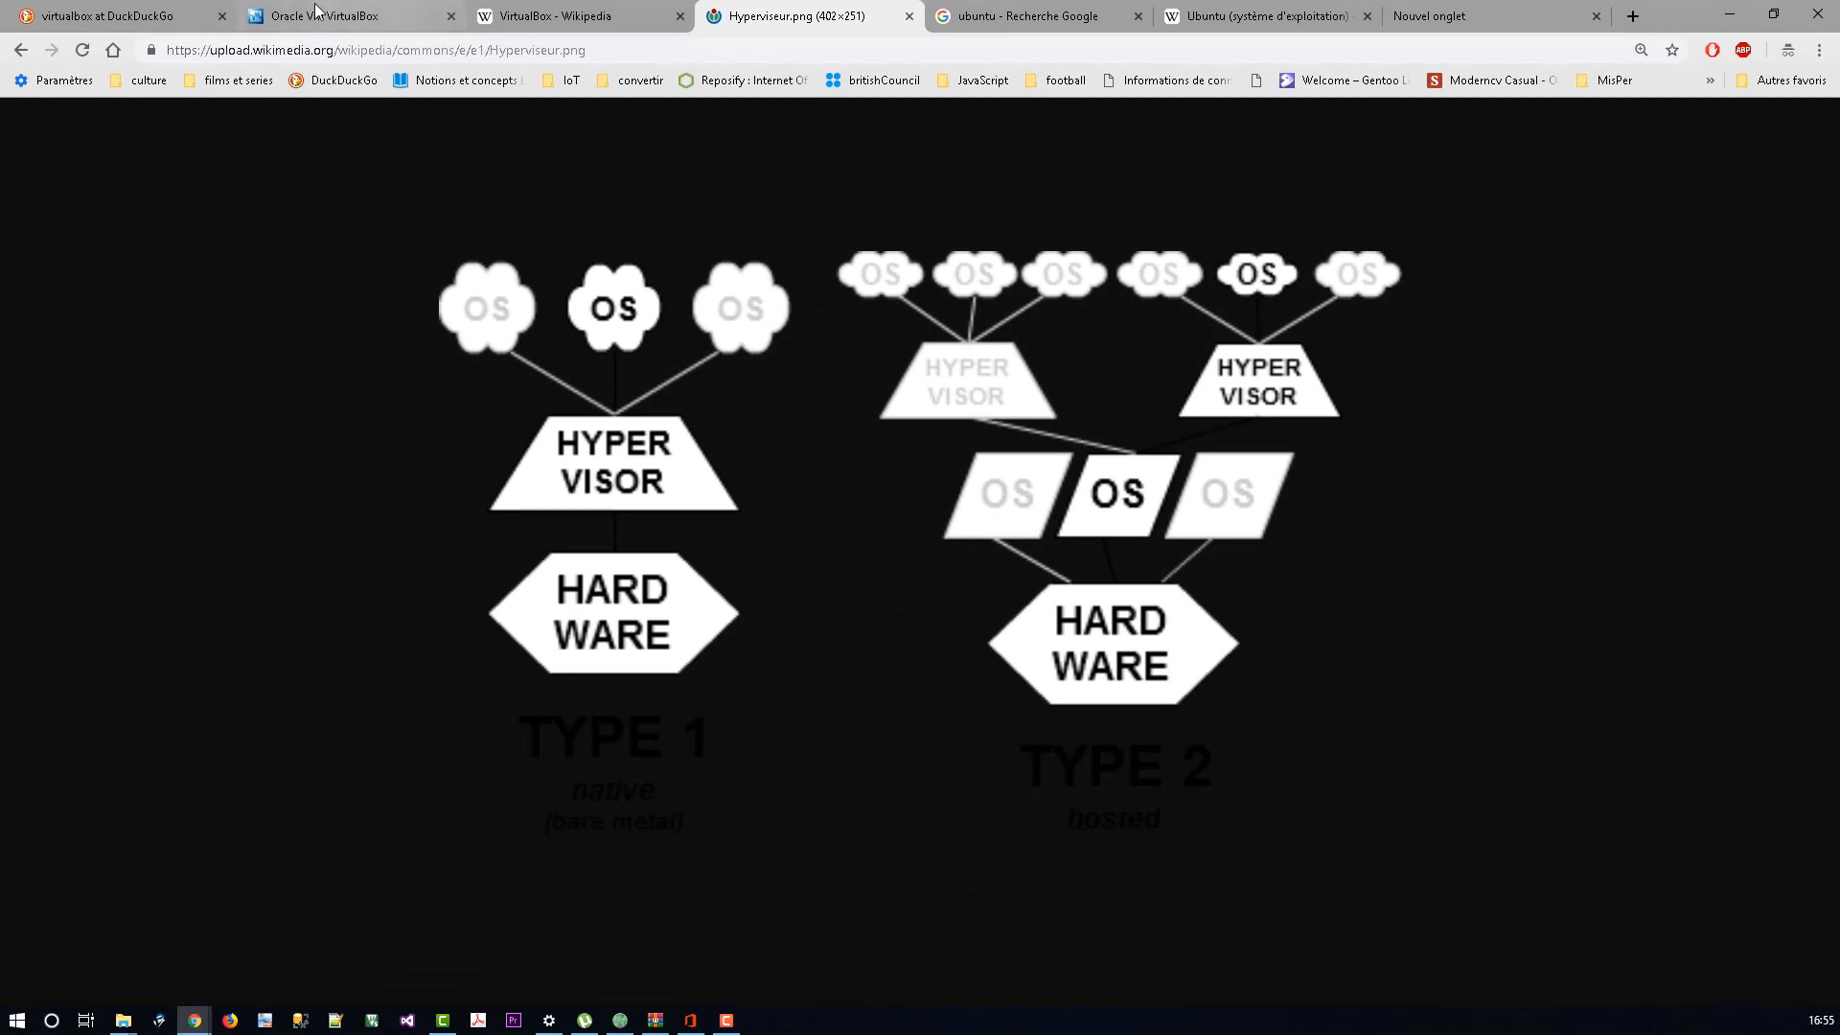
Step: Return to virtualbox.org and open its Downloads page listing VirtualBox 6.0.4 packages
left_click(355, 16)
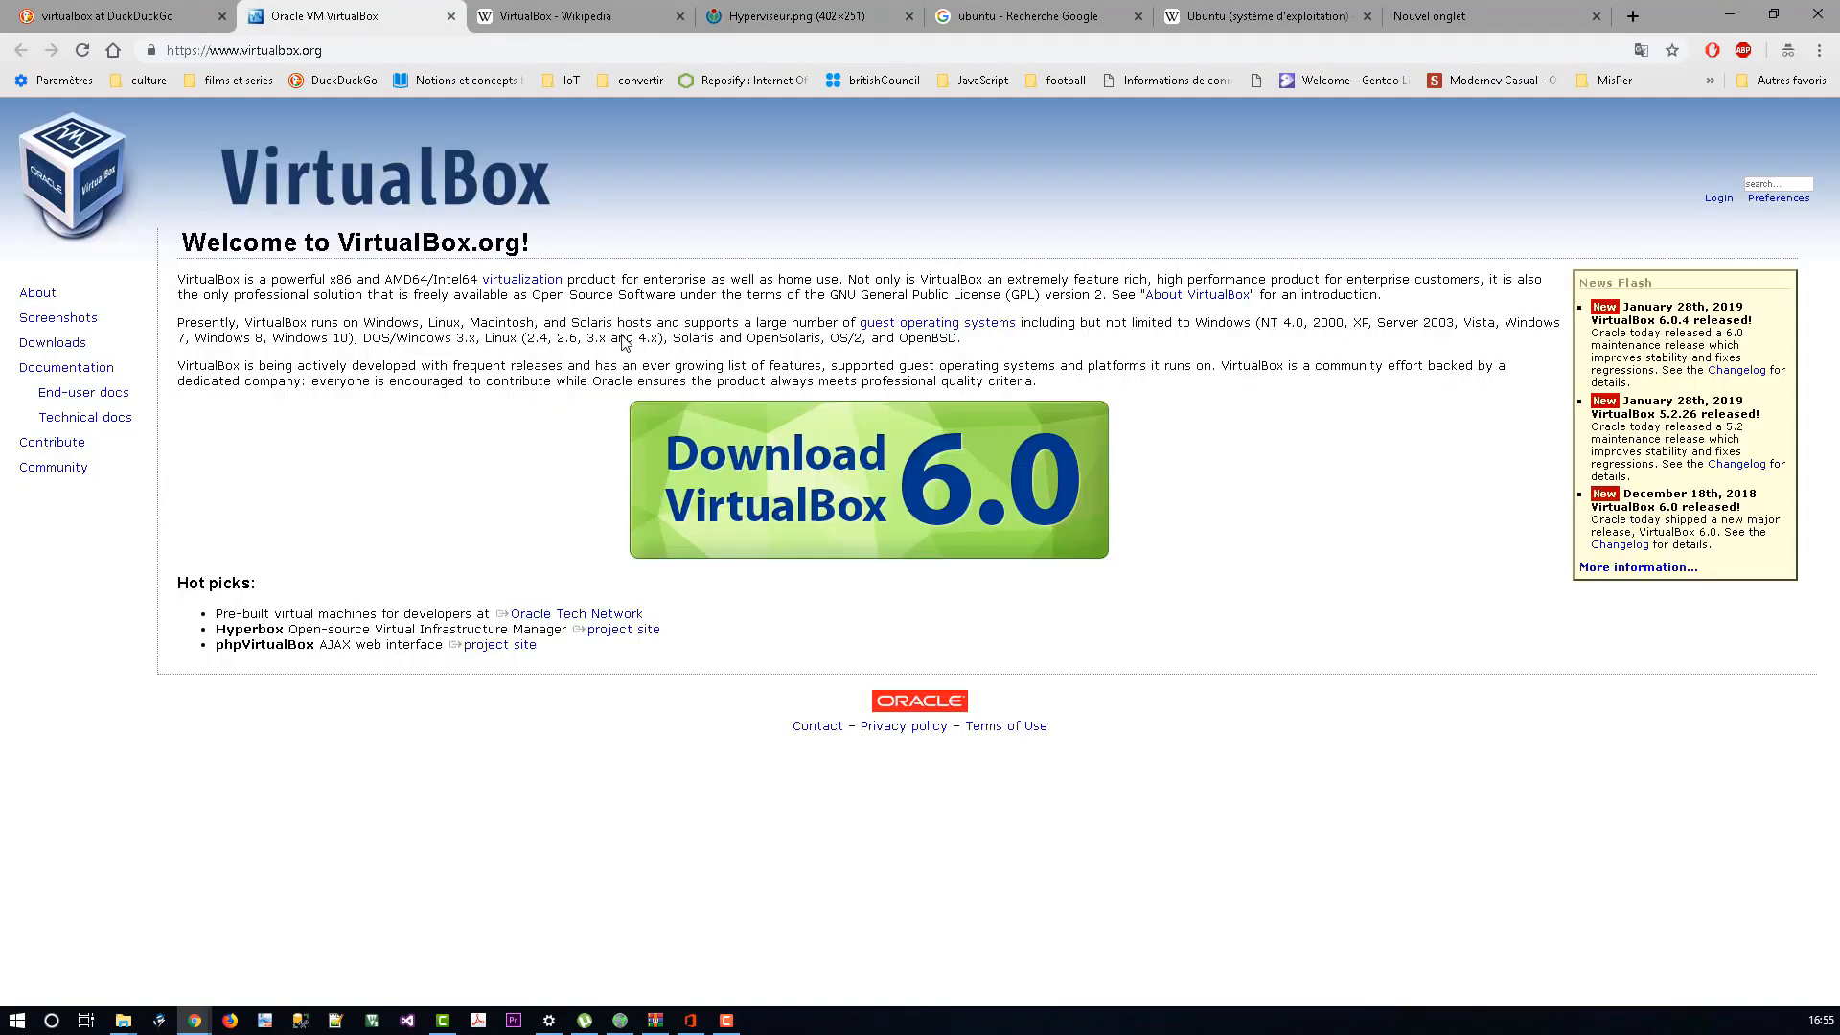
left_click(1014, 23)
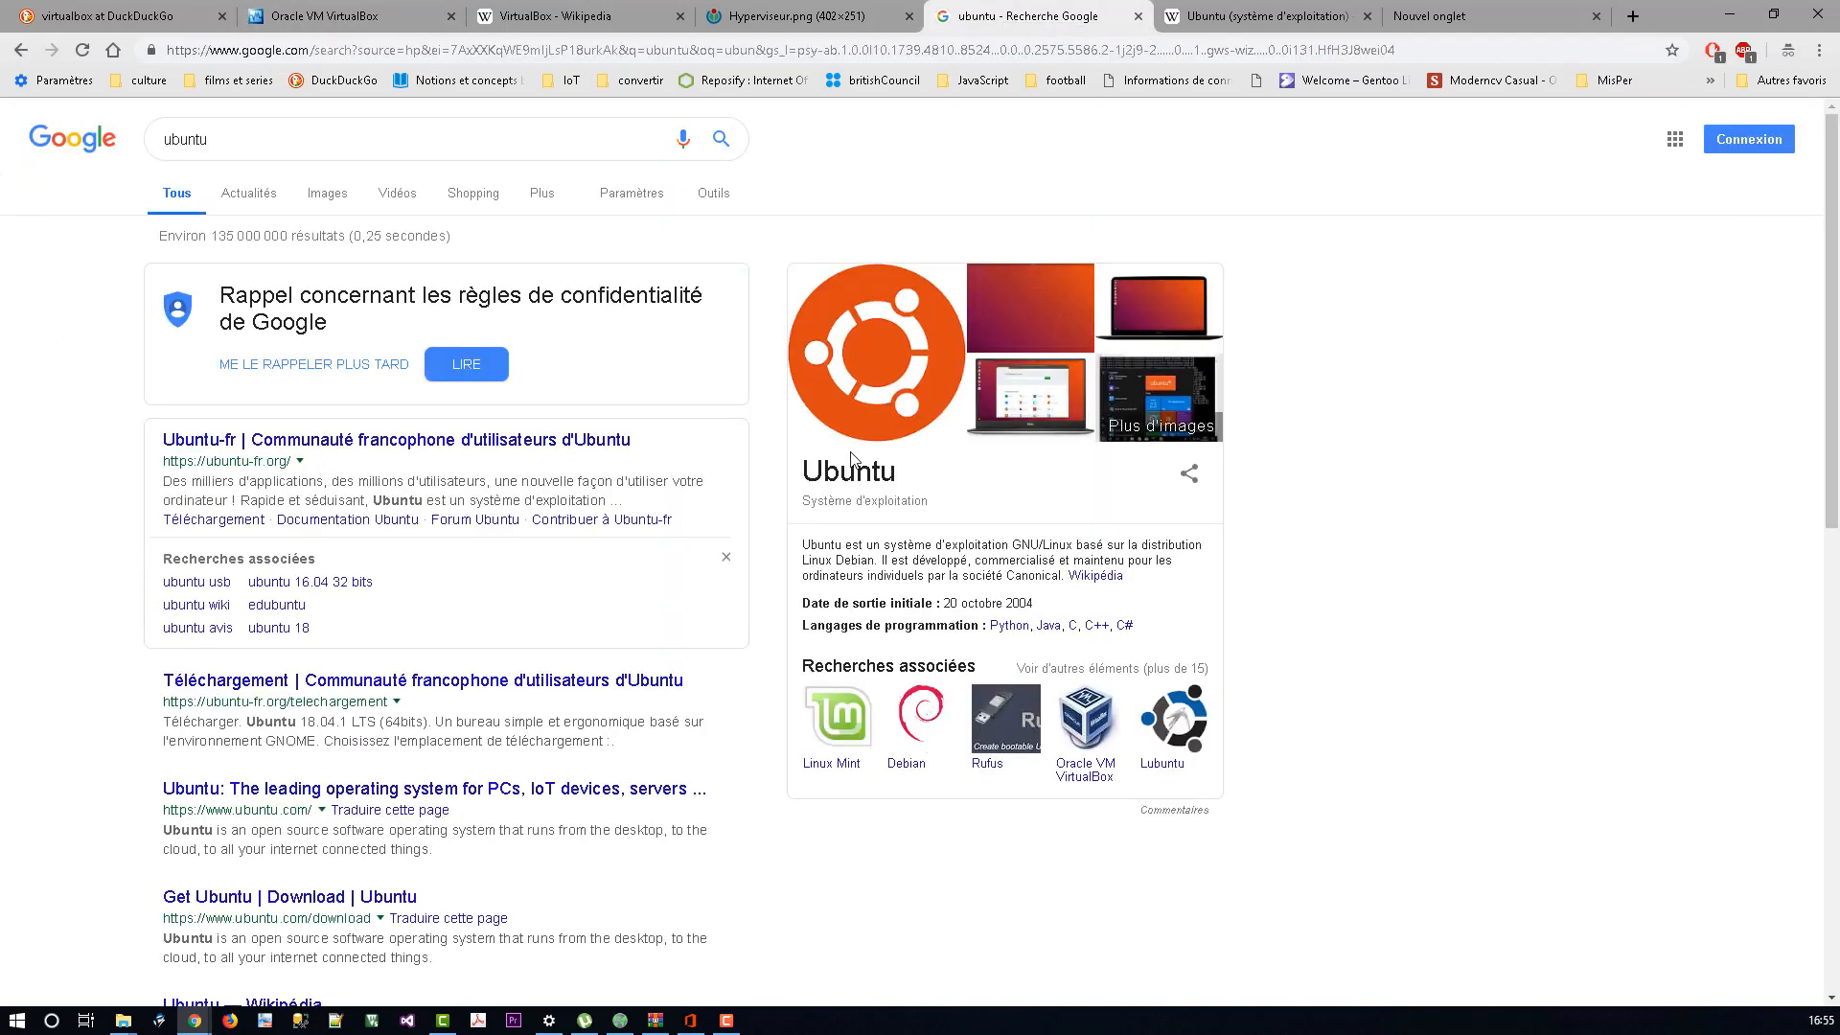
left_click(365, 18)
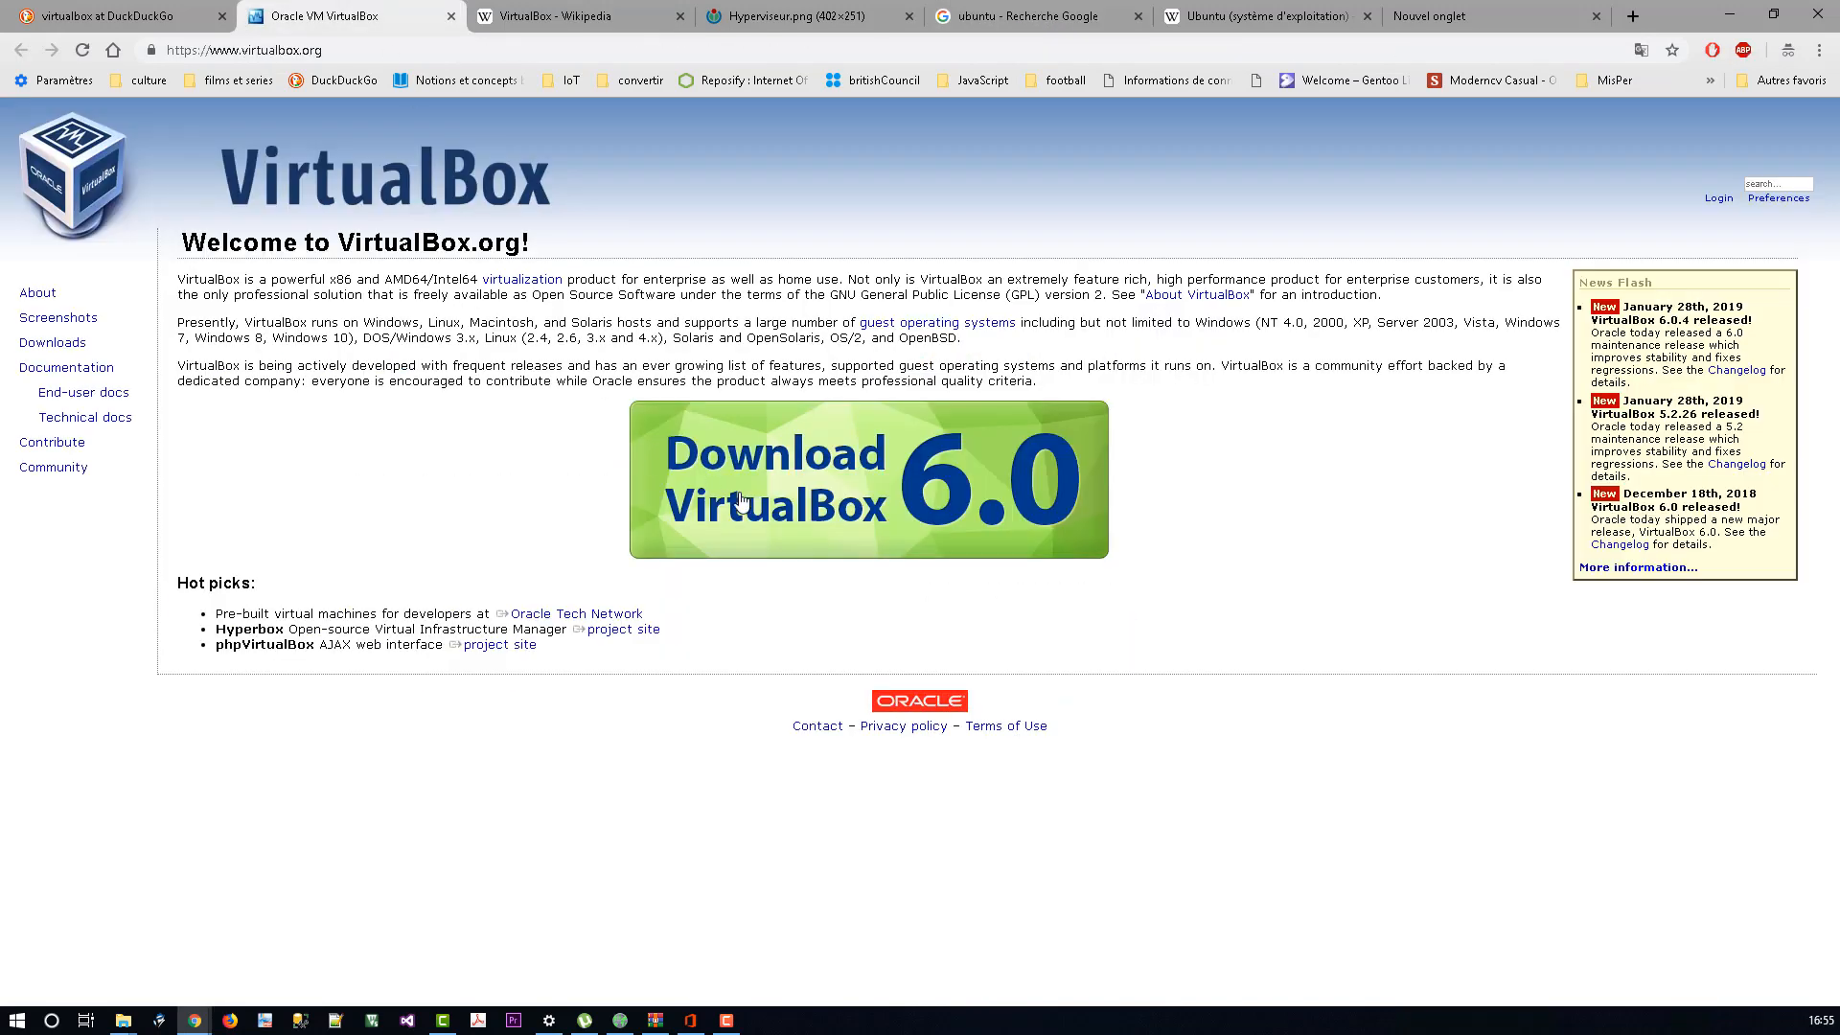
left_click_drag(326, 50, 147, 51)
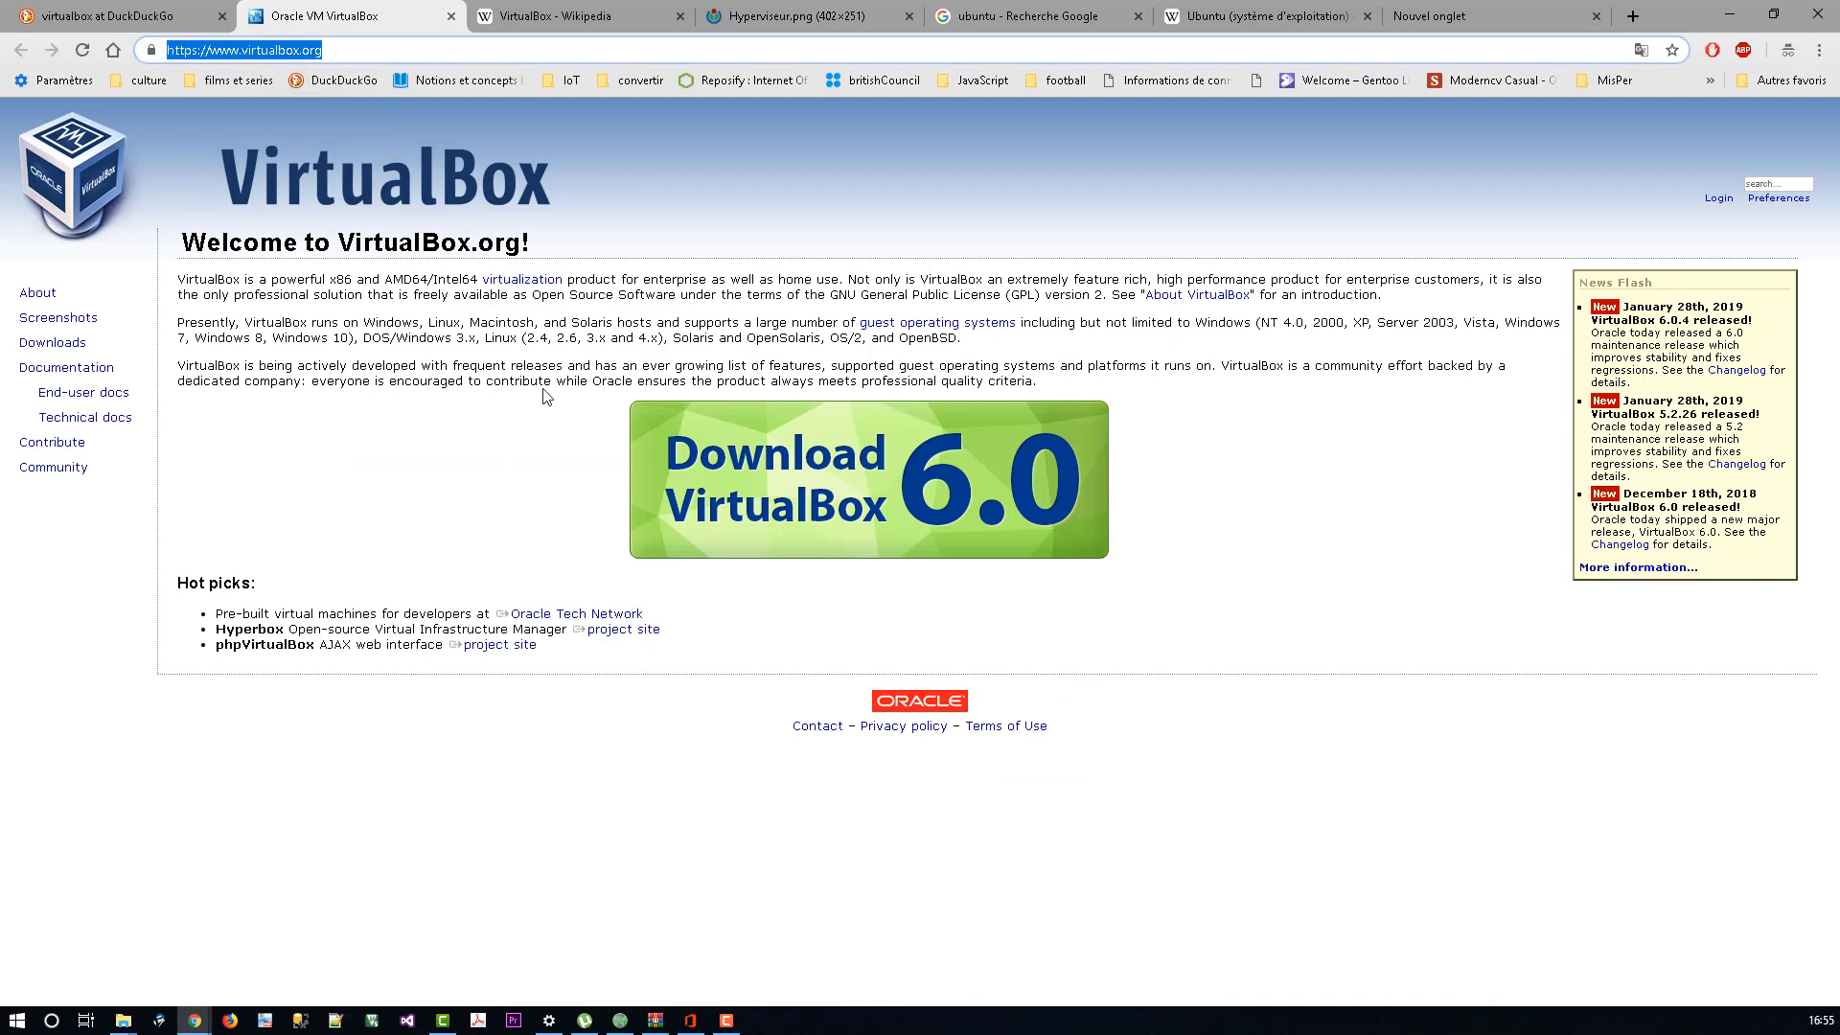
left_click(63, 347)
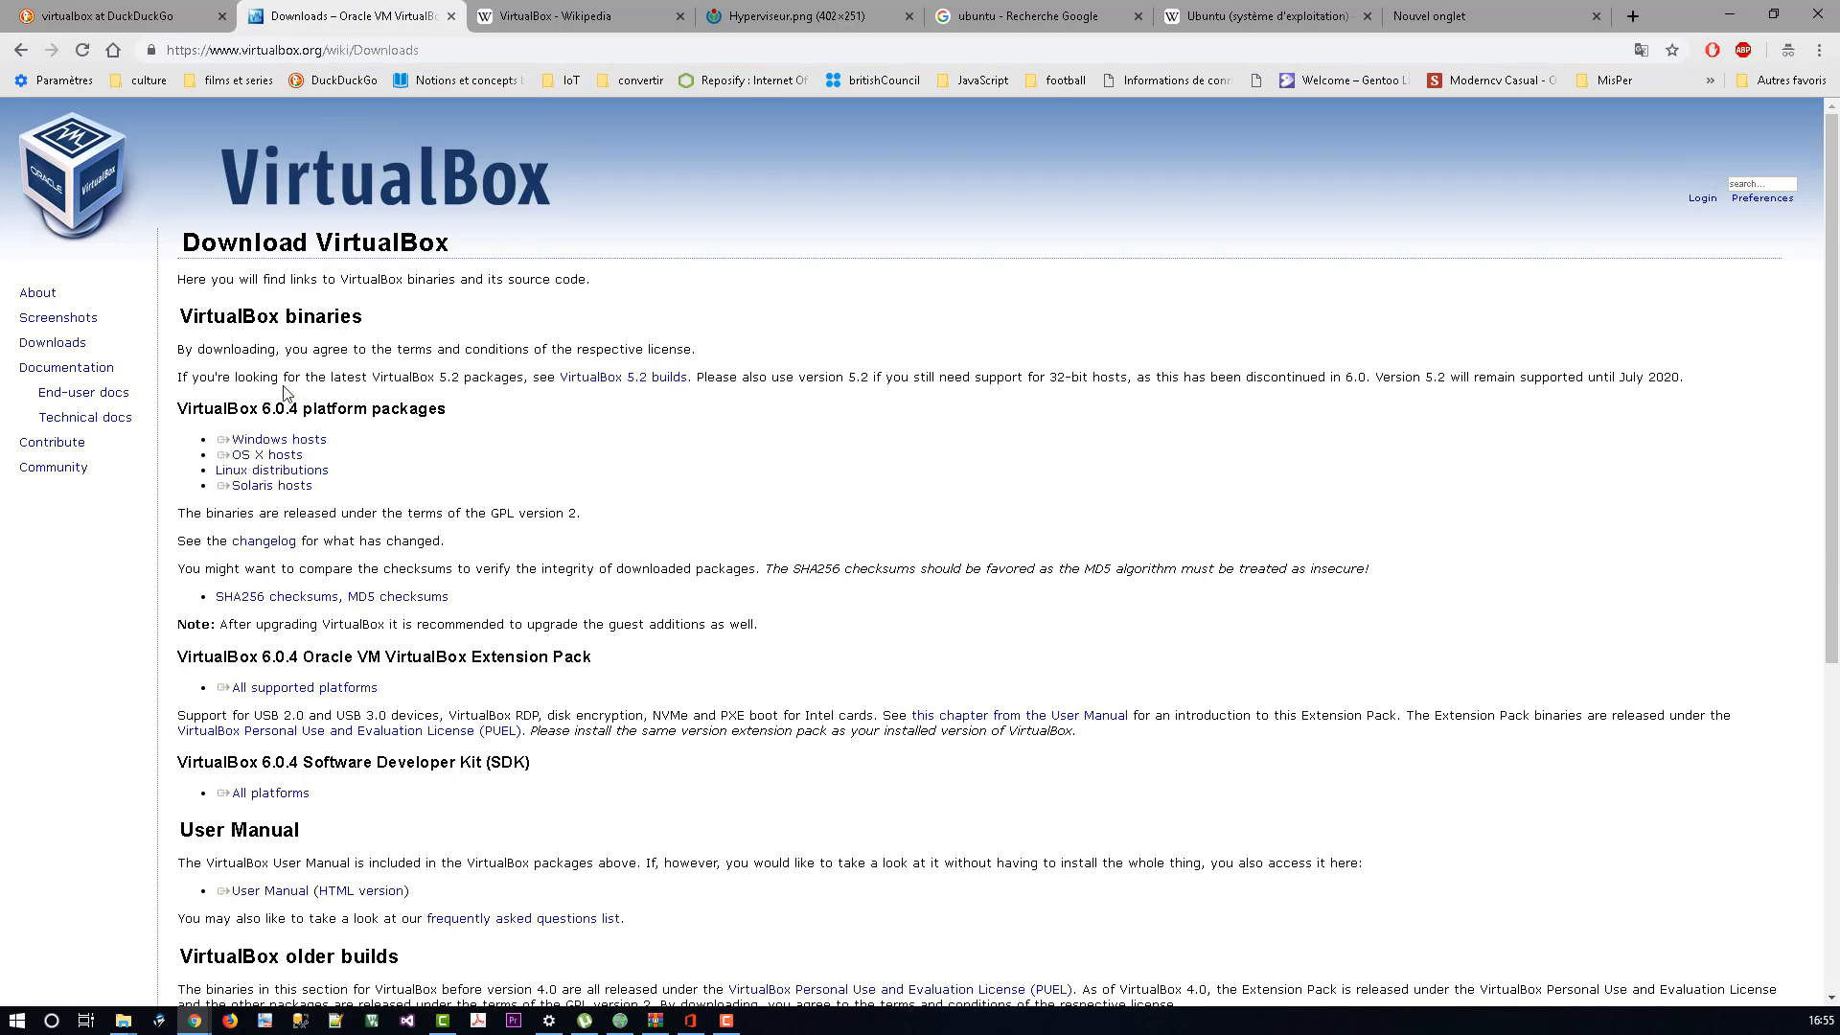
Step: Review the Windows hosts package link on the VirtualBox Downloads page
left_click(278, 441)
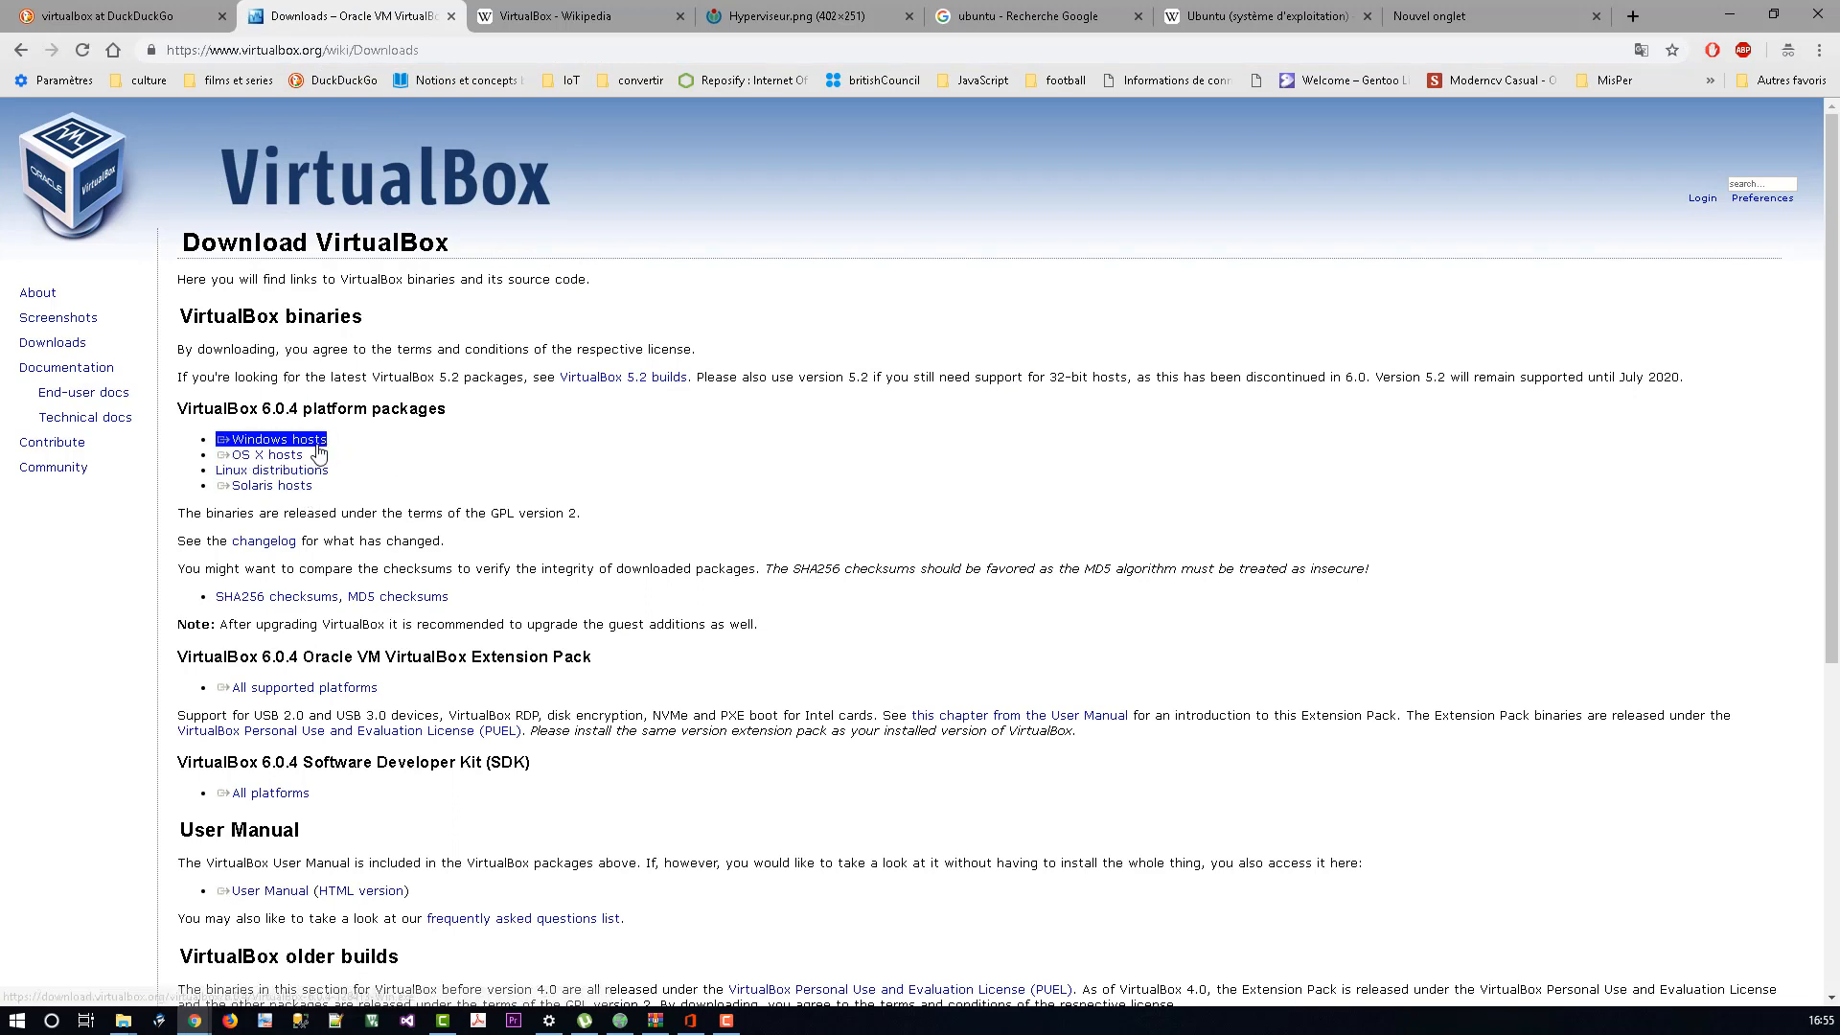
left_click(403, 454)
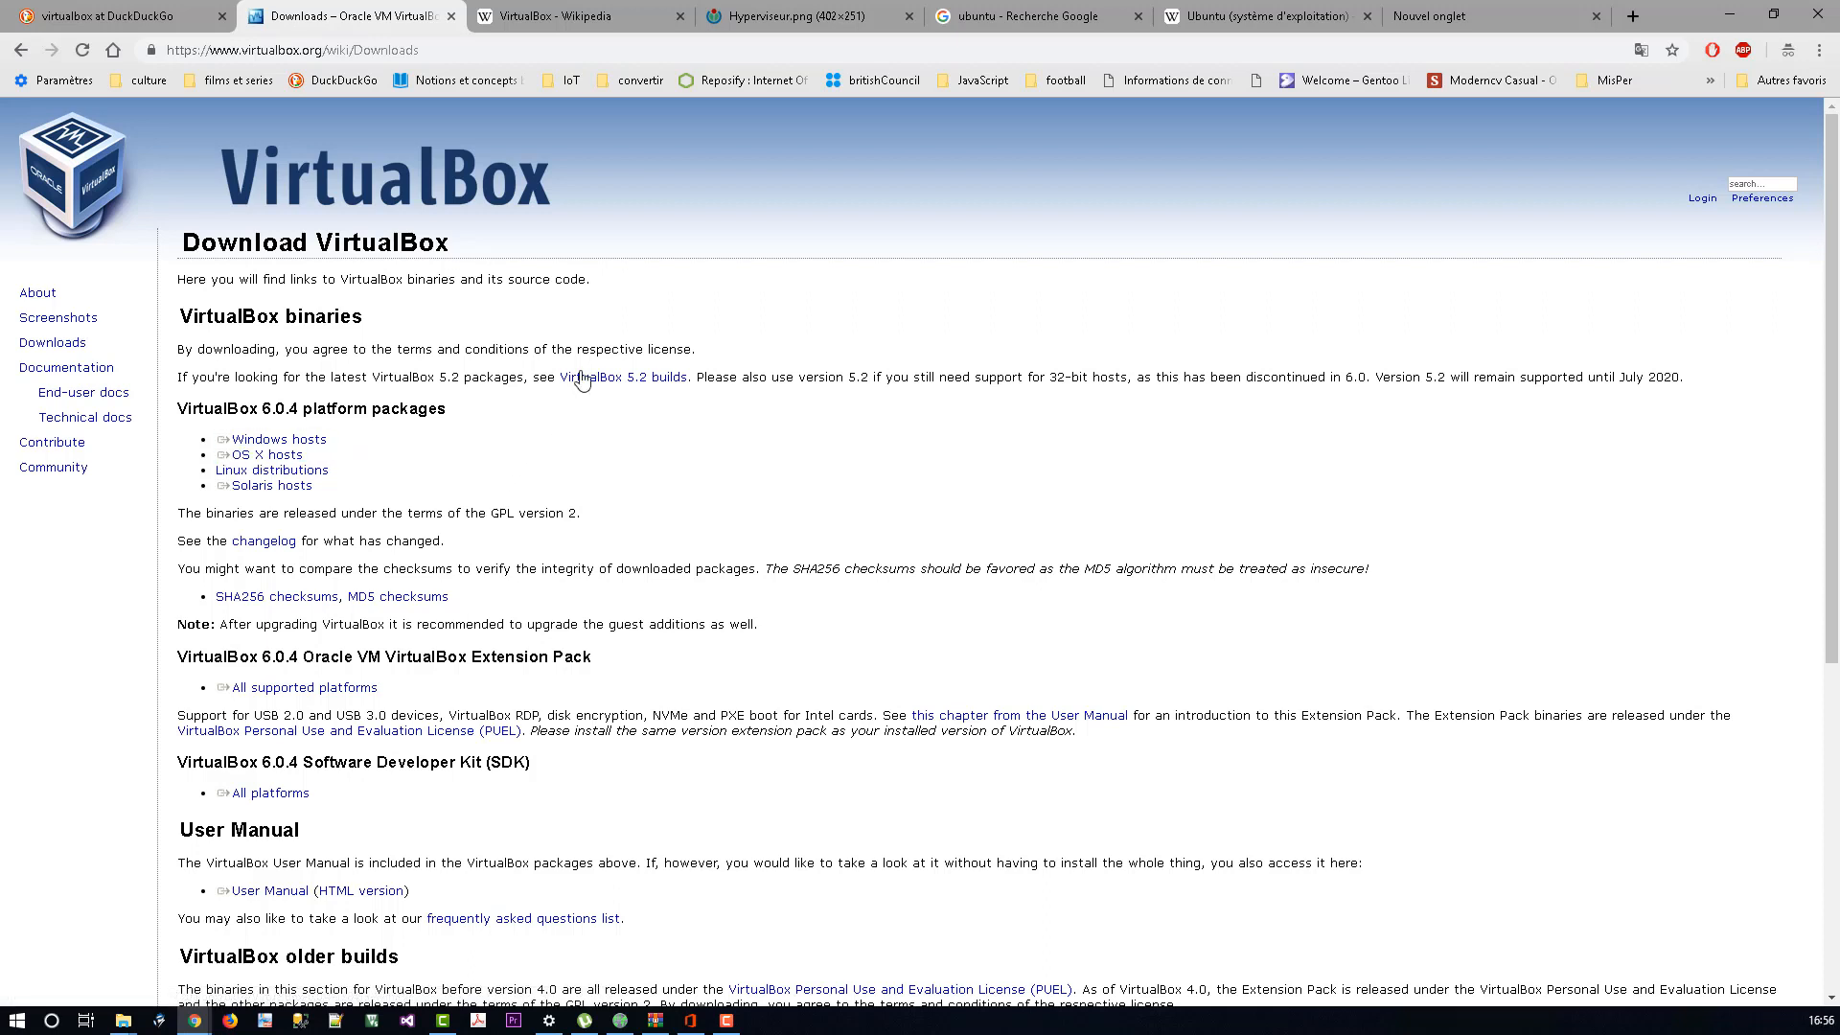
left_click(797, 17)
left_click(367, 14)
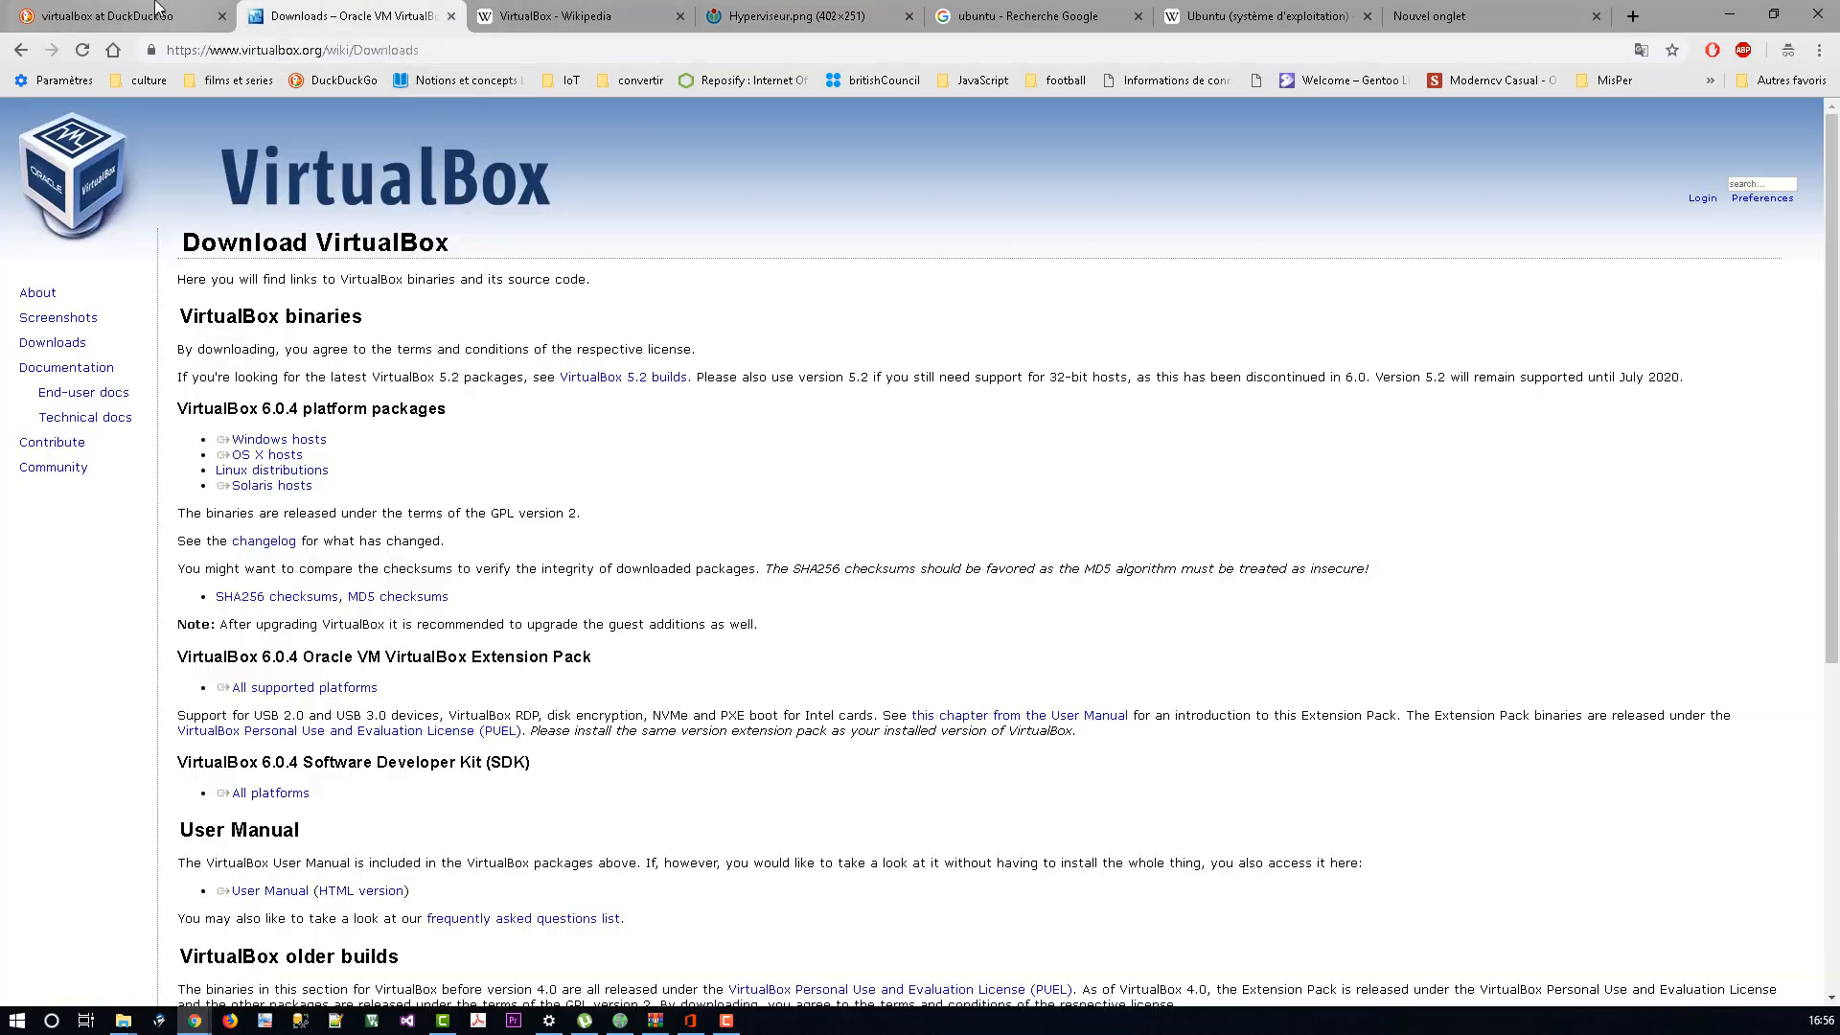
left_click_drag(337, 444, 218, 441)
left_click(335, 451)
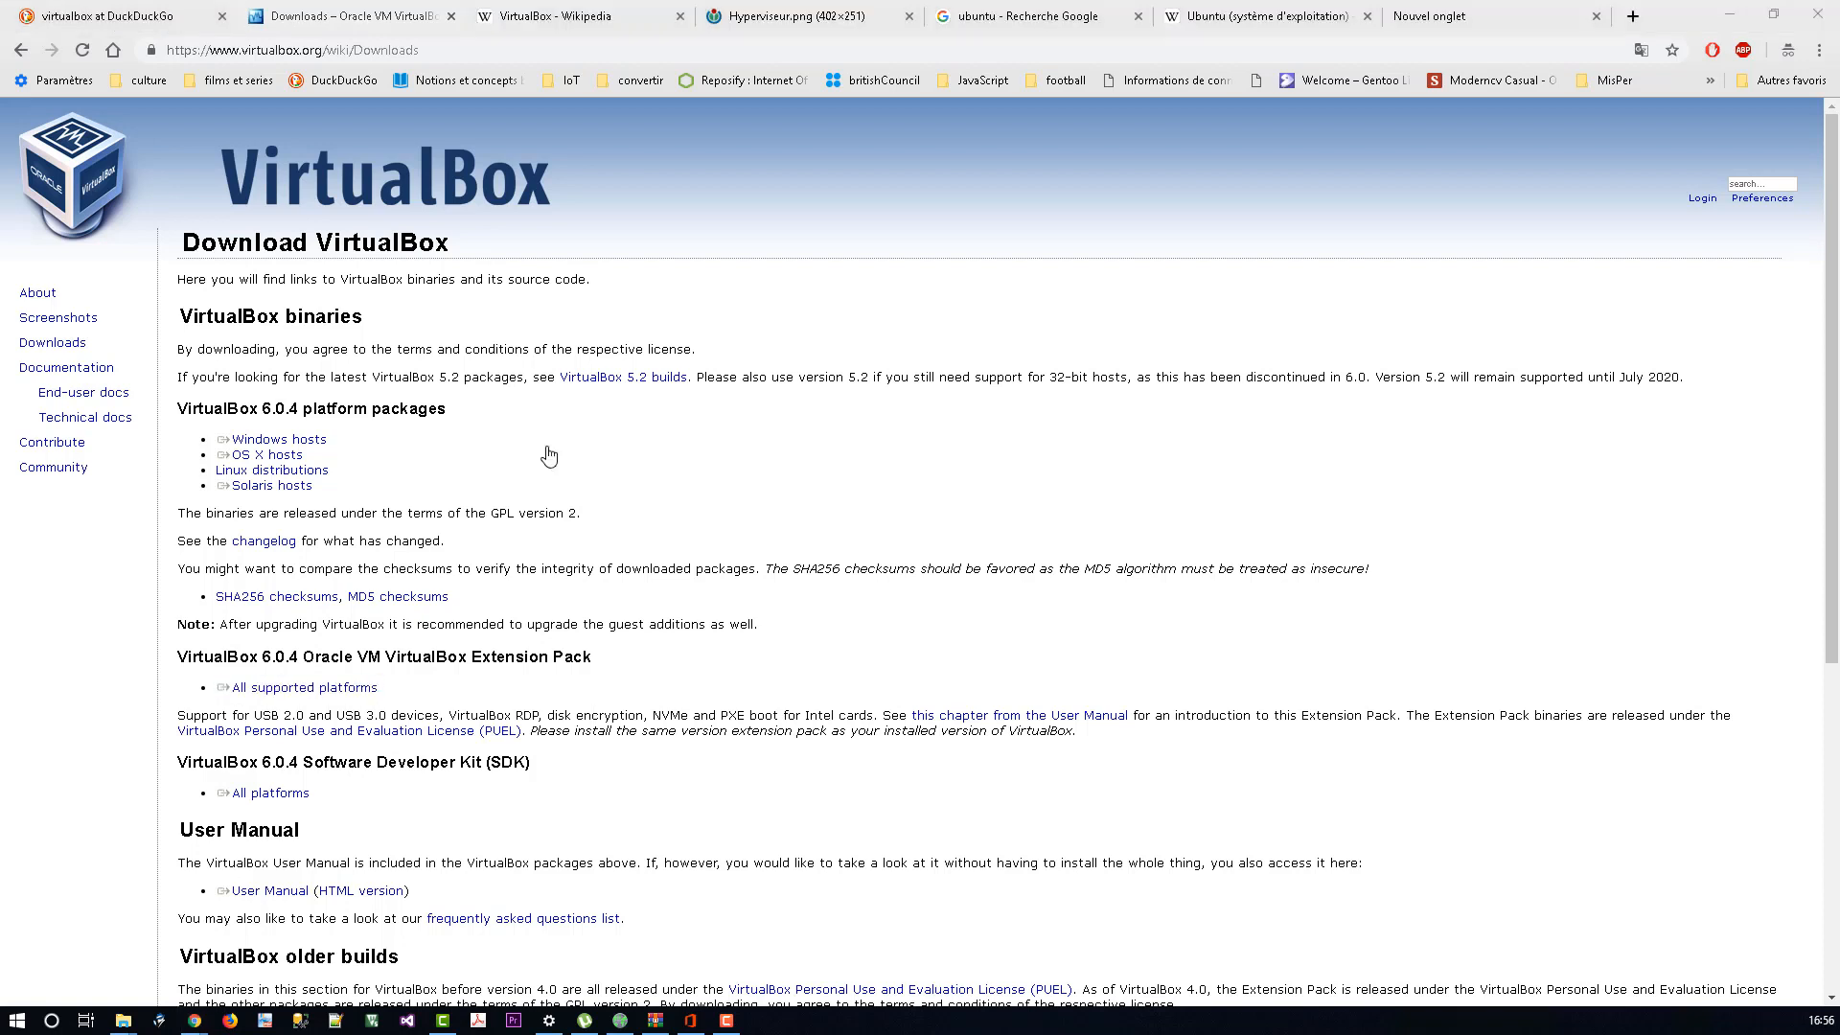
left_click_drag(333, 442, 218, 442)
left_click(519, 436)
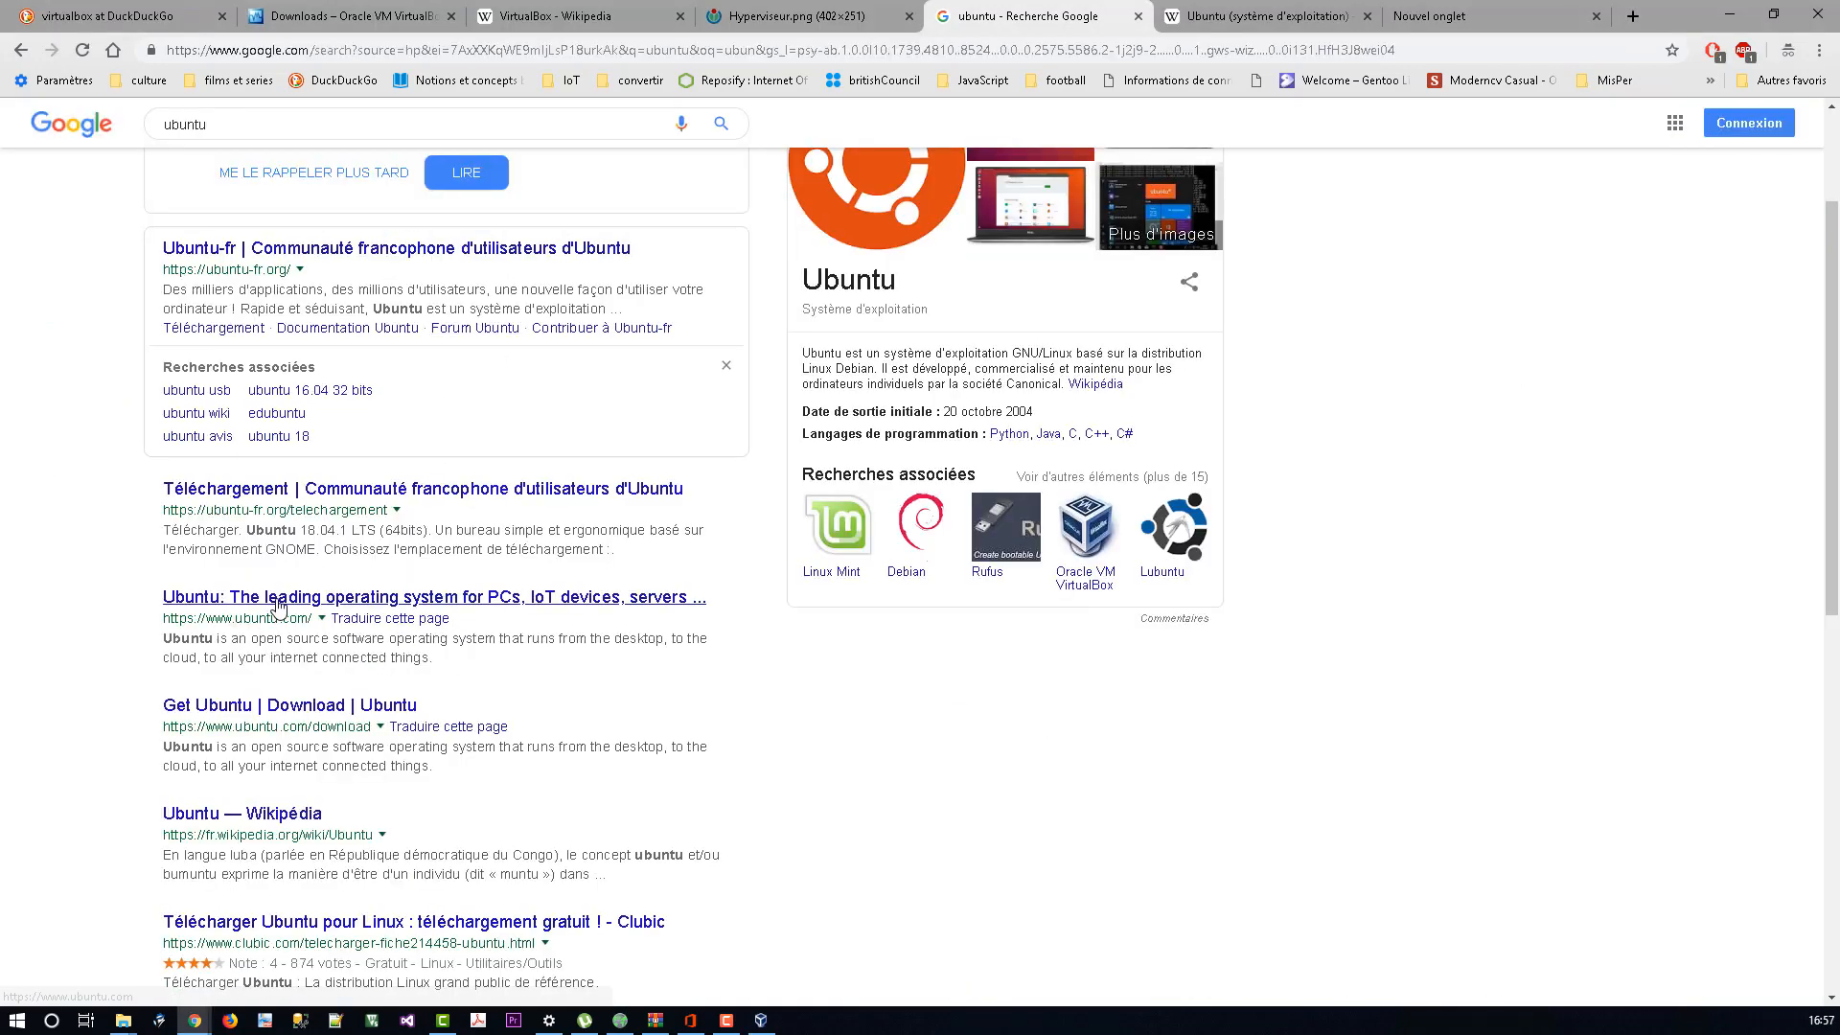
Step: From ubuntu.com's Ubuntu Desktop page, download Ubuntu 18.04.1 LTS
left_click(276, 601)
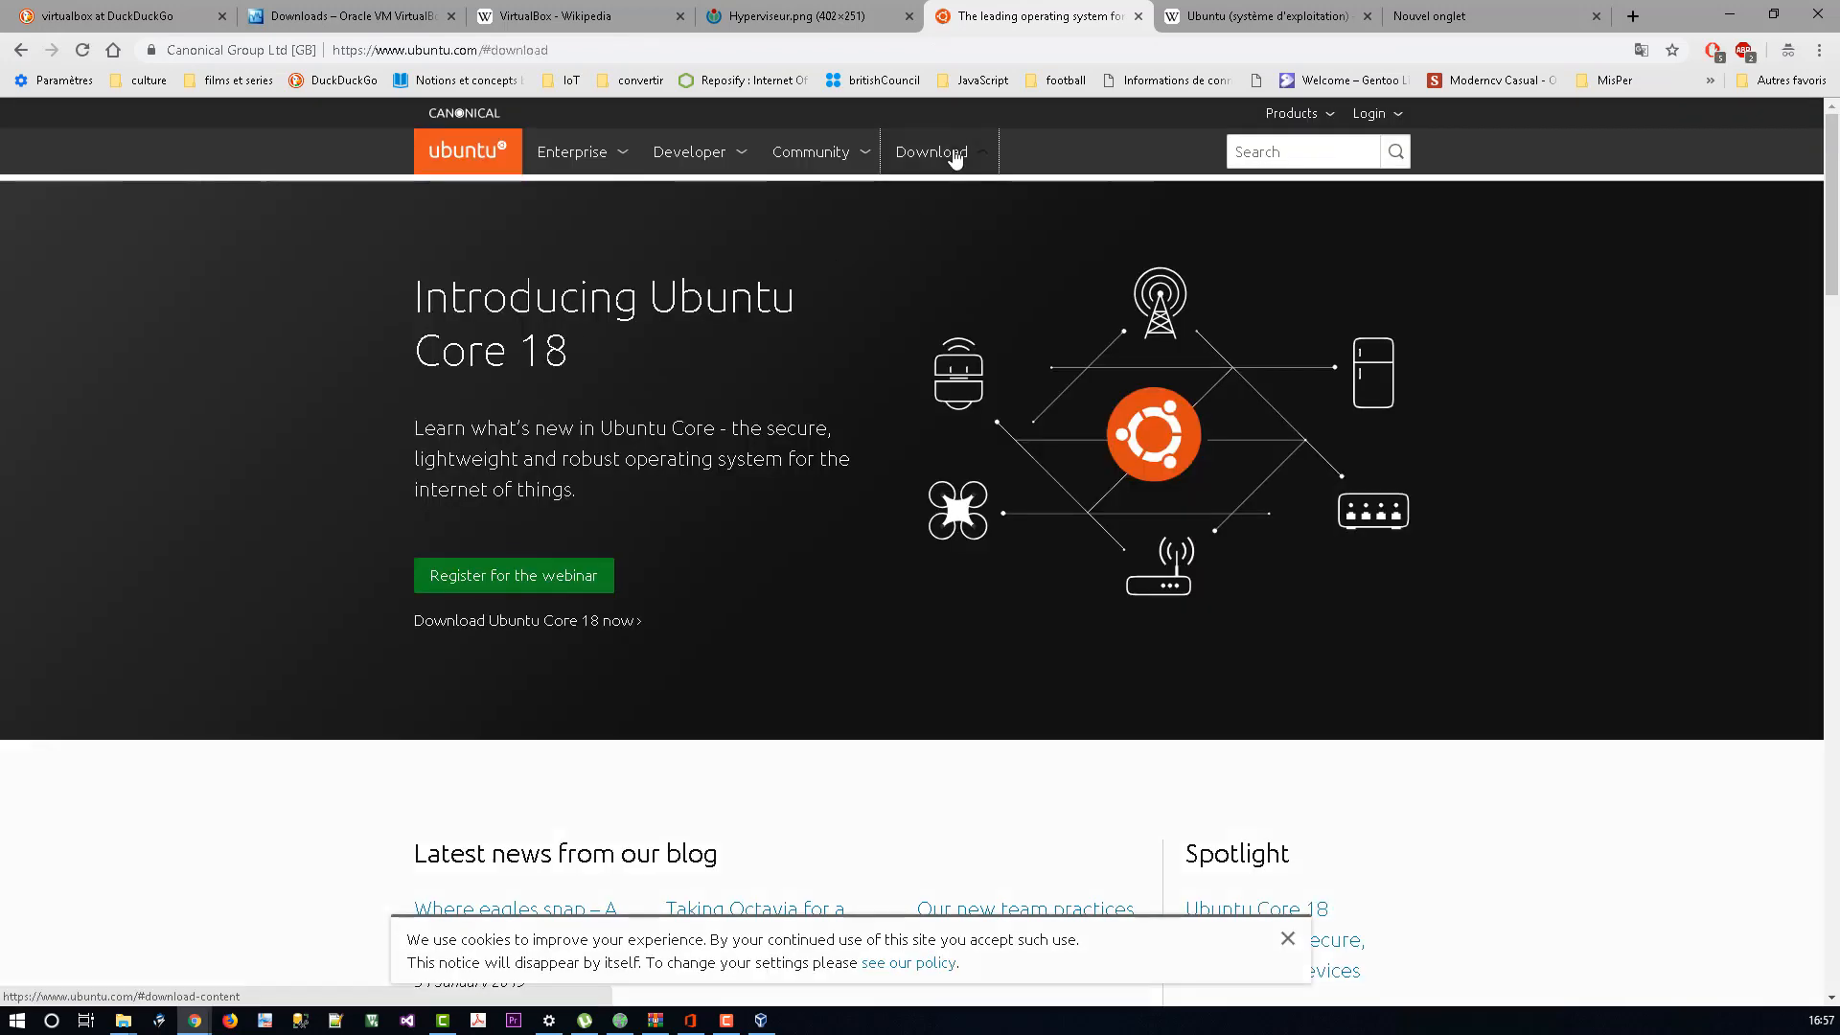
left_click(957, 157)
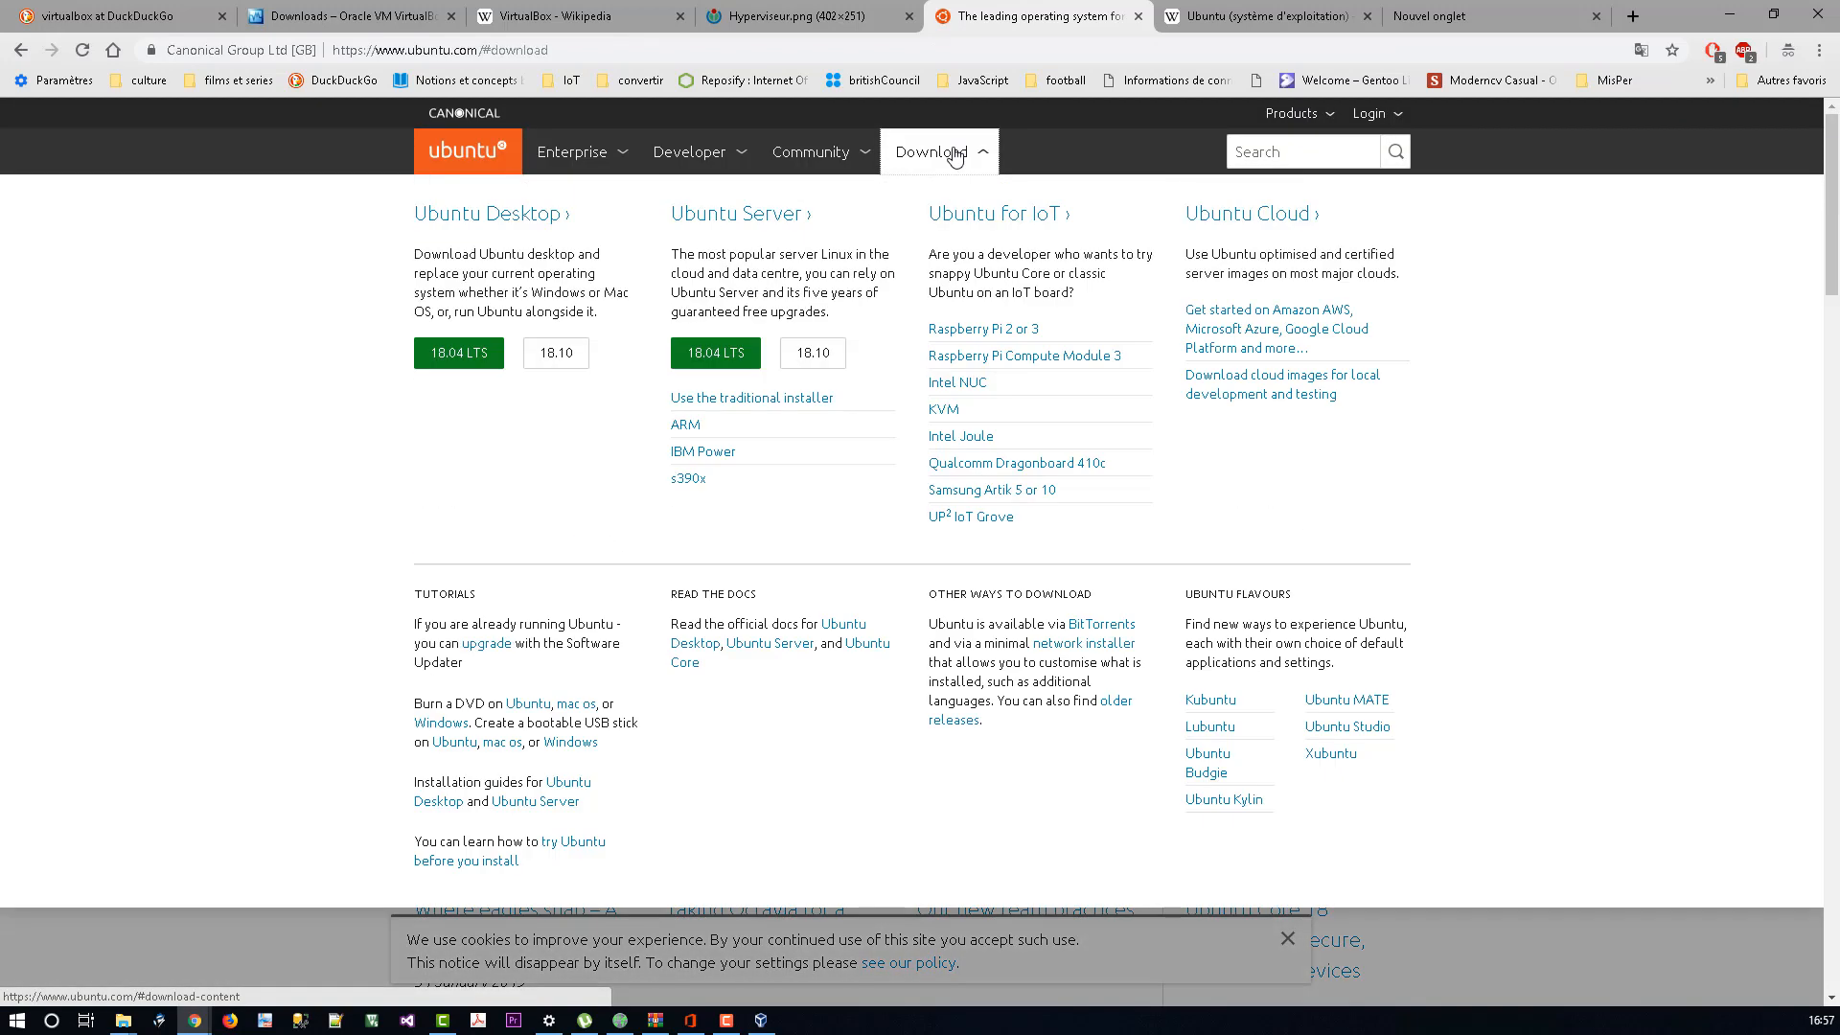
left_click(493, 214)
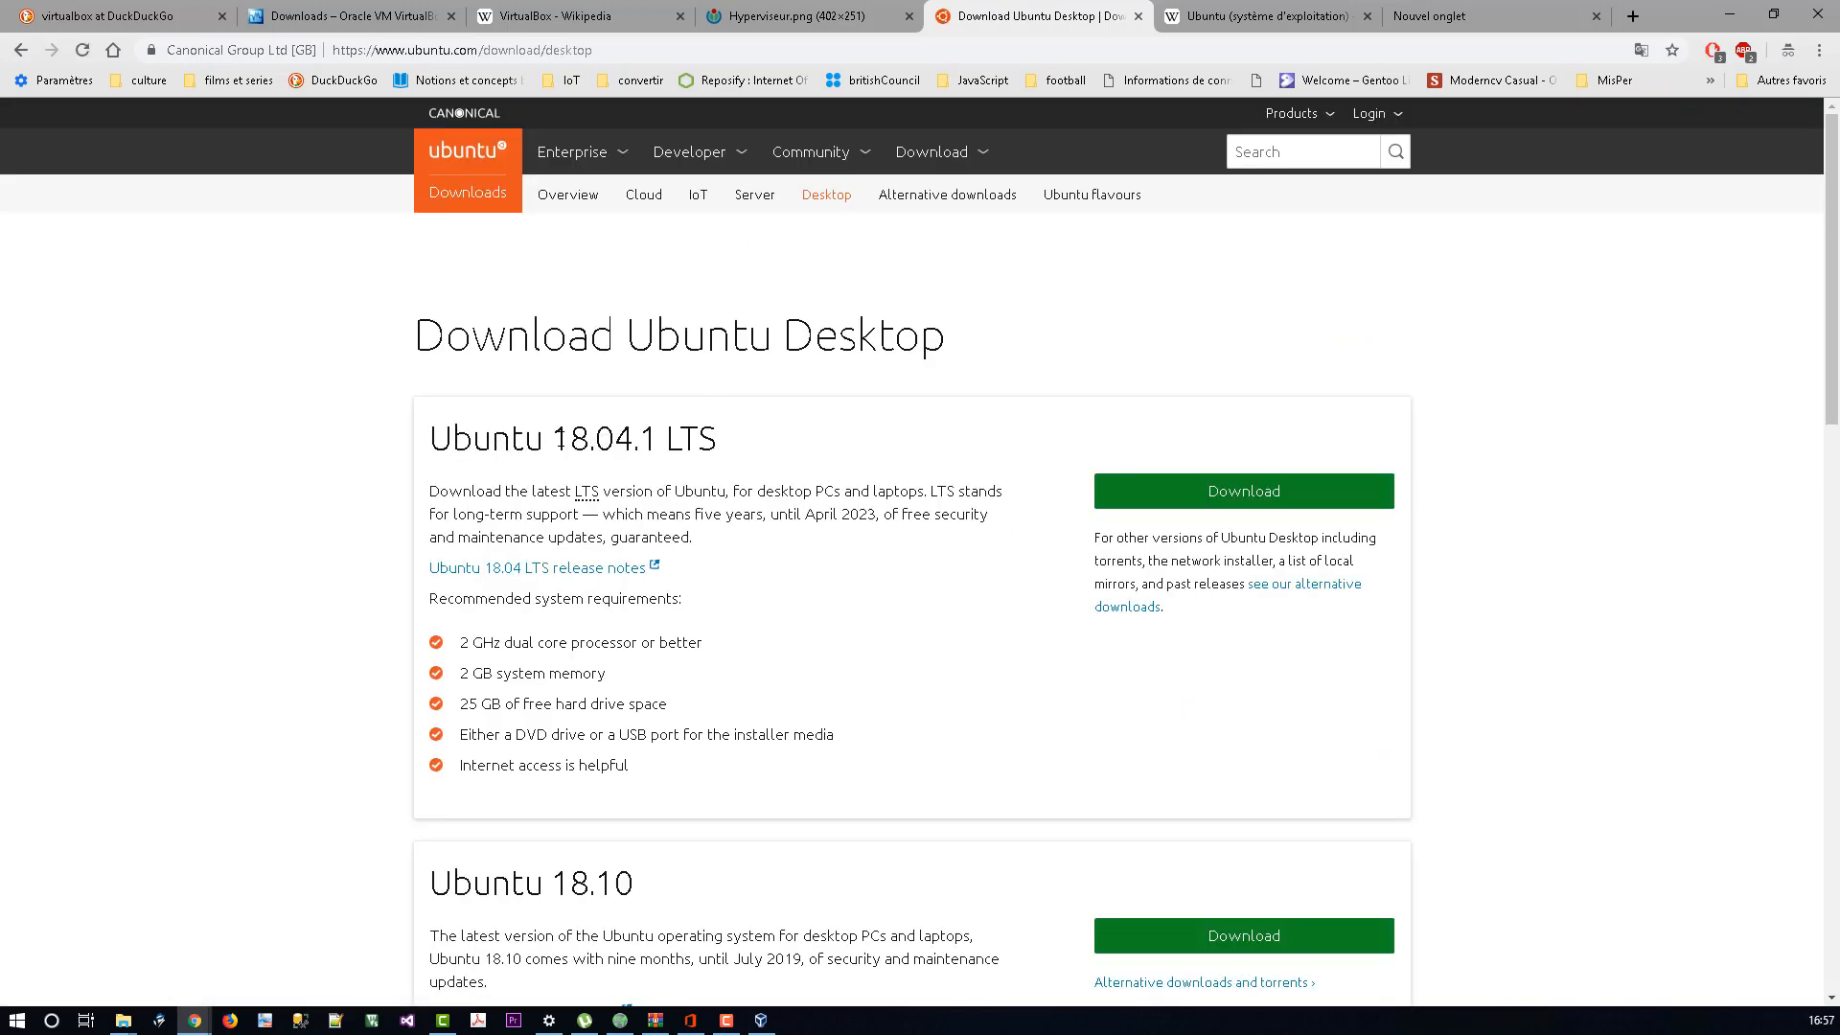
left_click_drag(559, 439, 589, 439)
left_click_drag(716, 444, 665, 438)
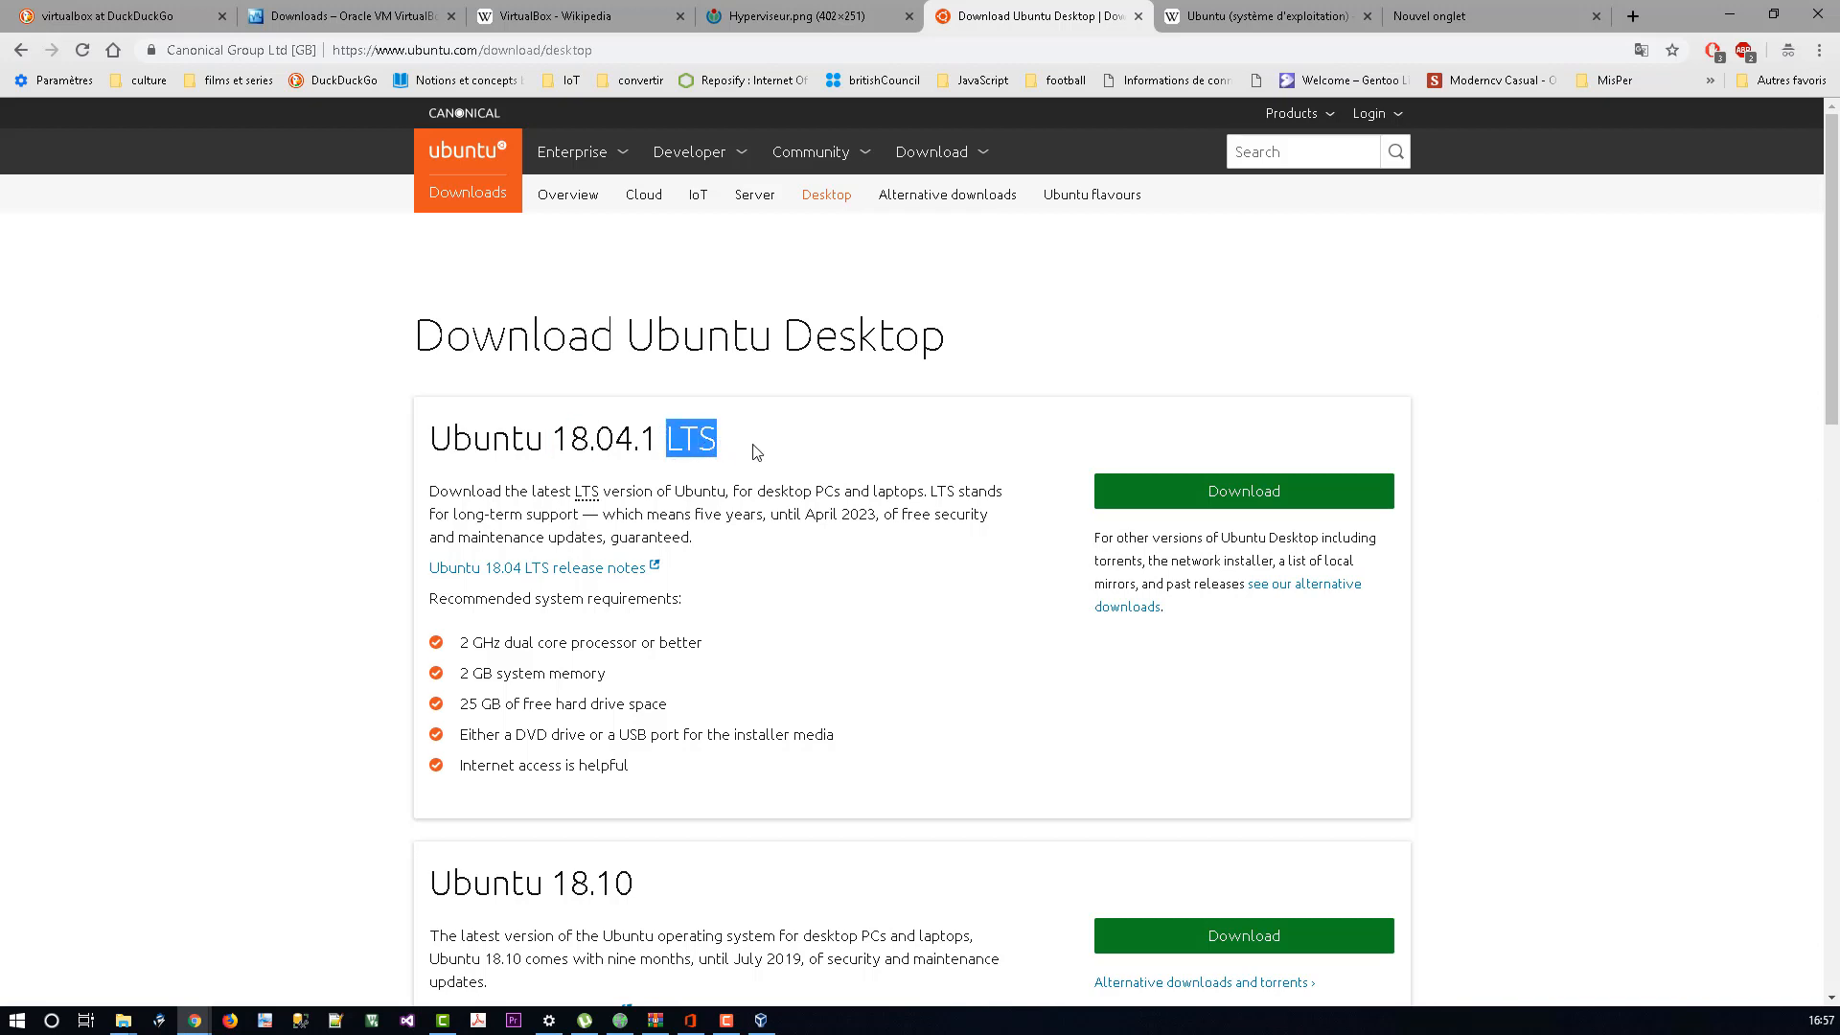
left_click(1252, 494)
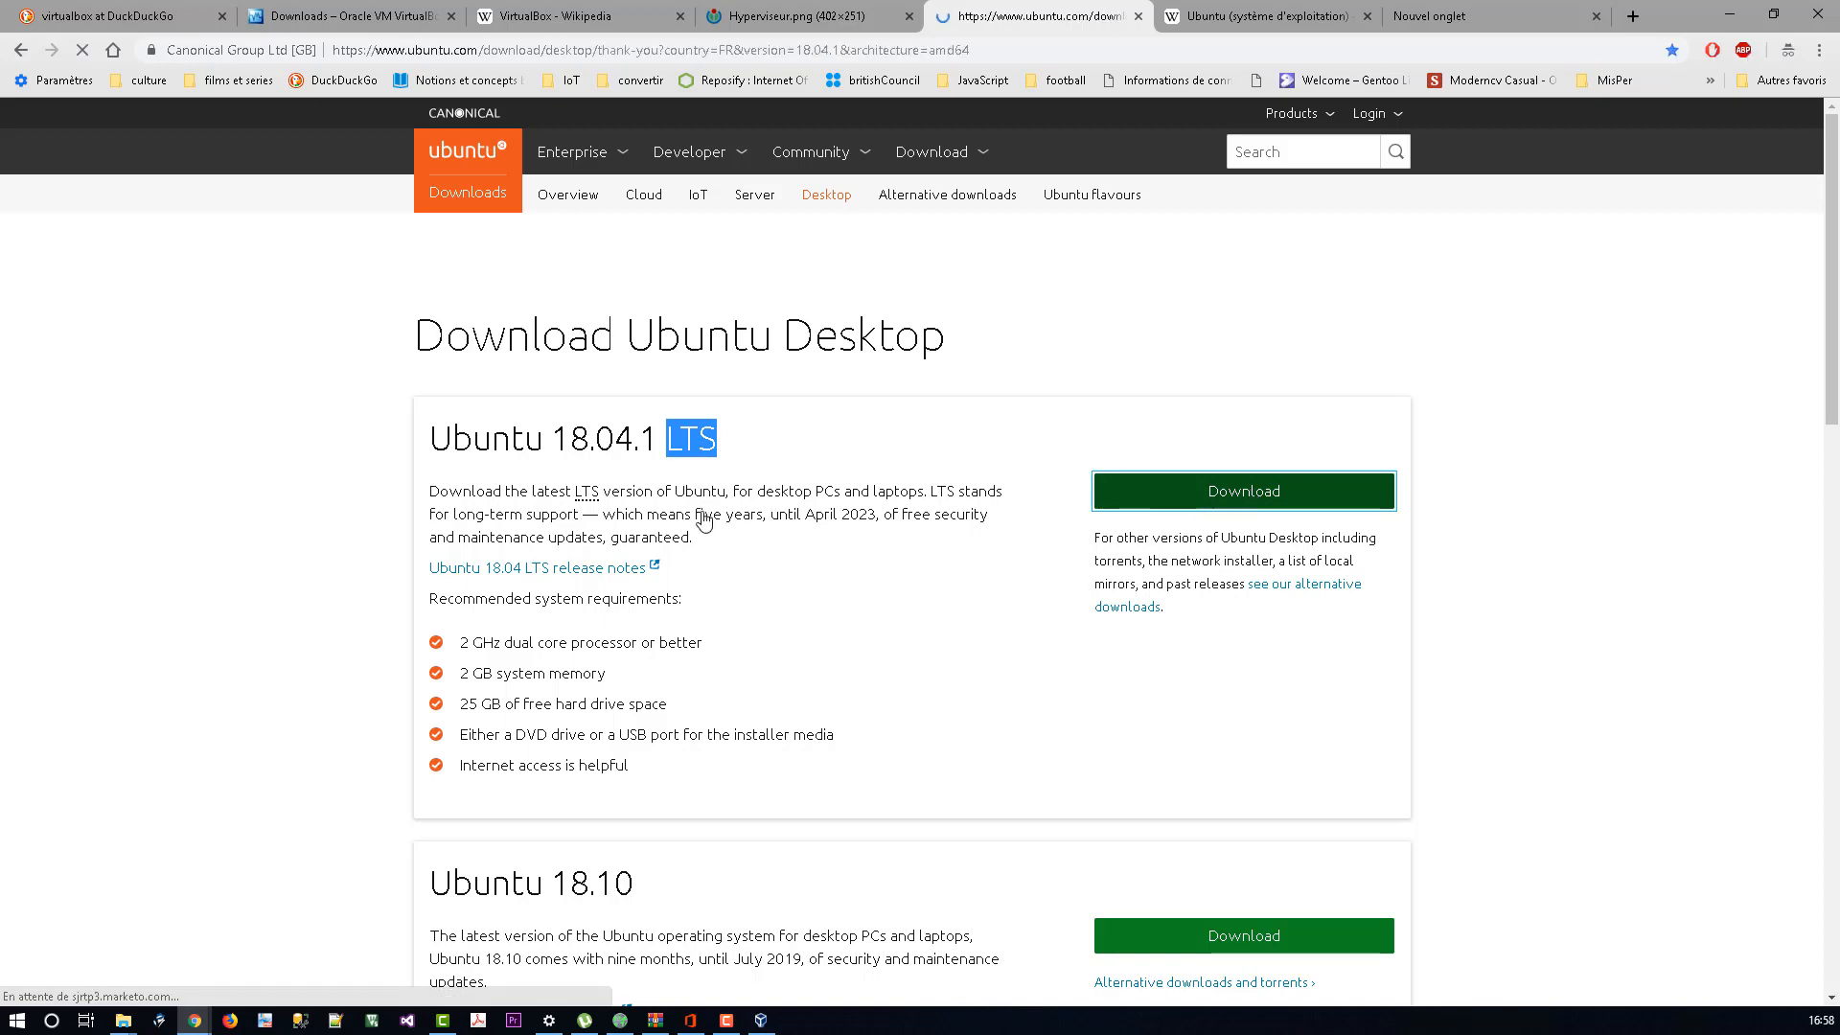
Step: Cancel saving ubuntu-18.04.1-desktop-amd64 and switch to the VirtualBox Manager window
scroll(770, 511, "down", 4)
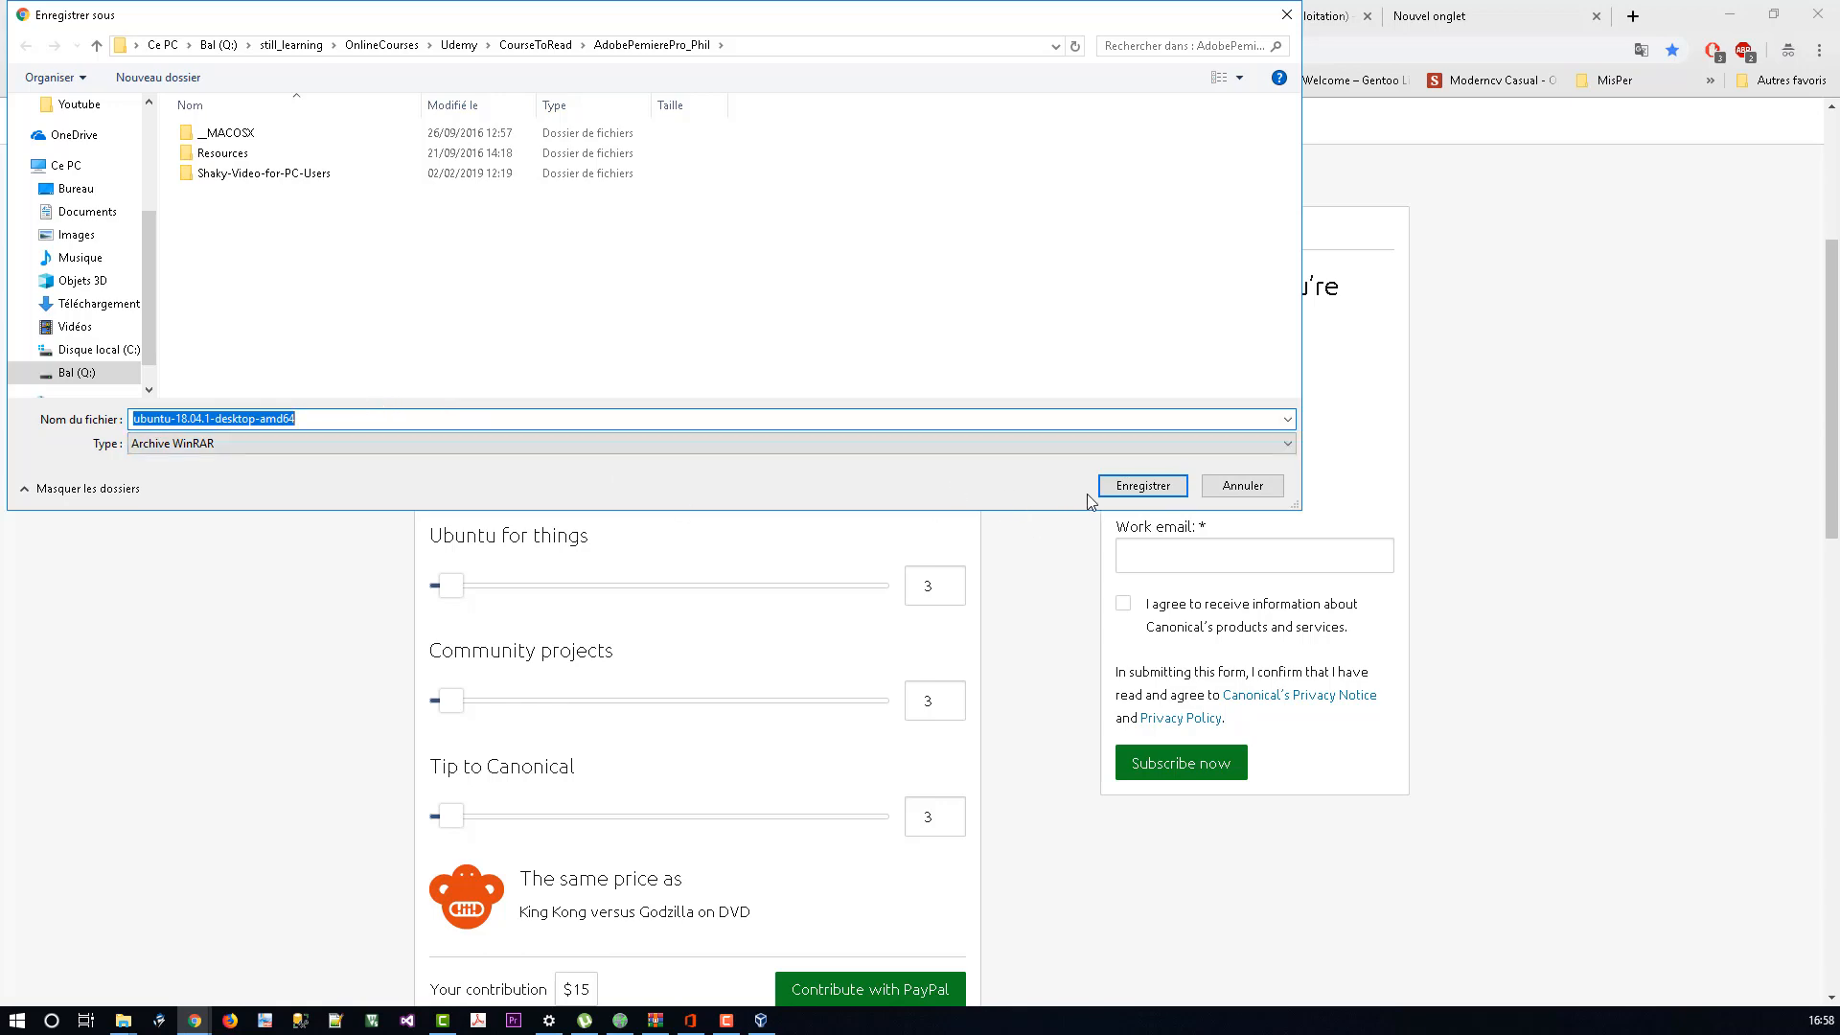
left_click(1242, 486)
key("alt+Tab")
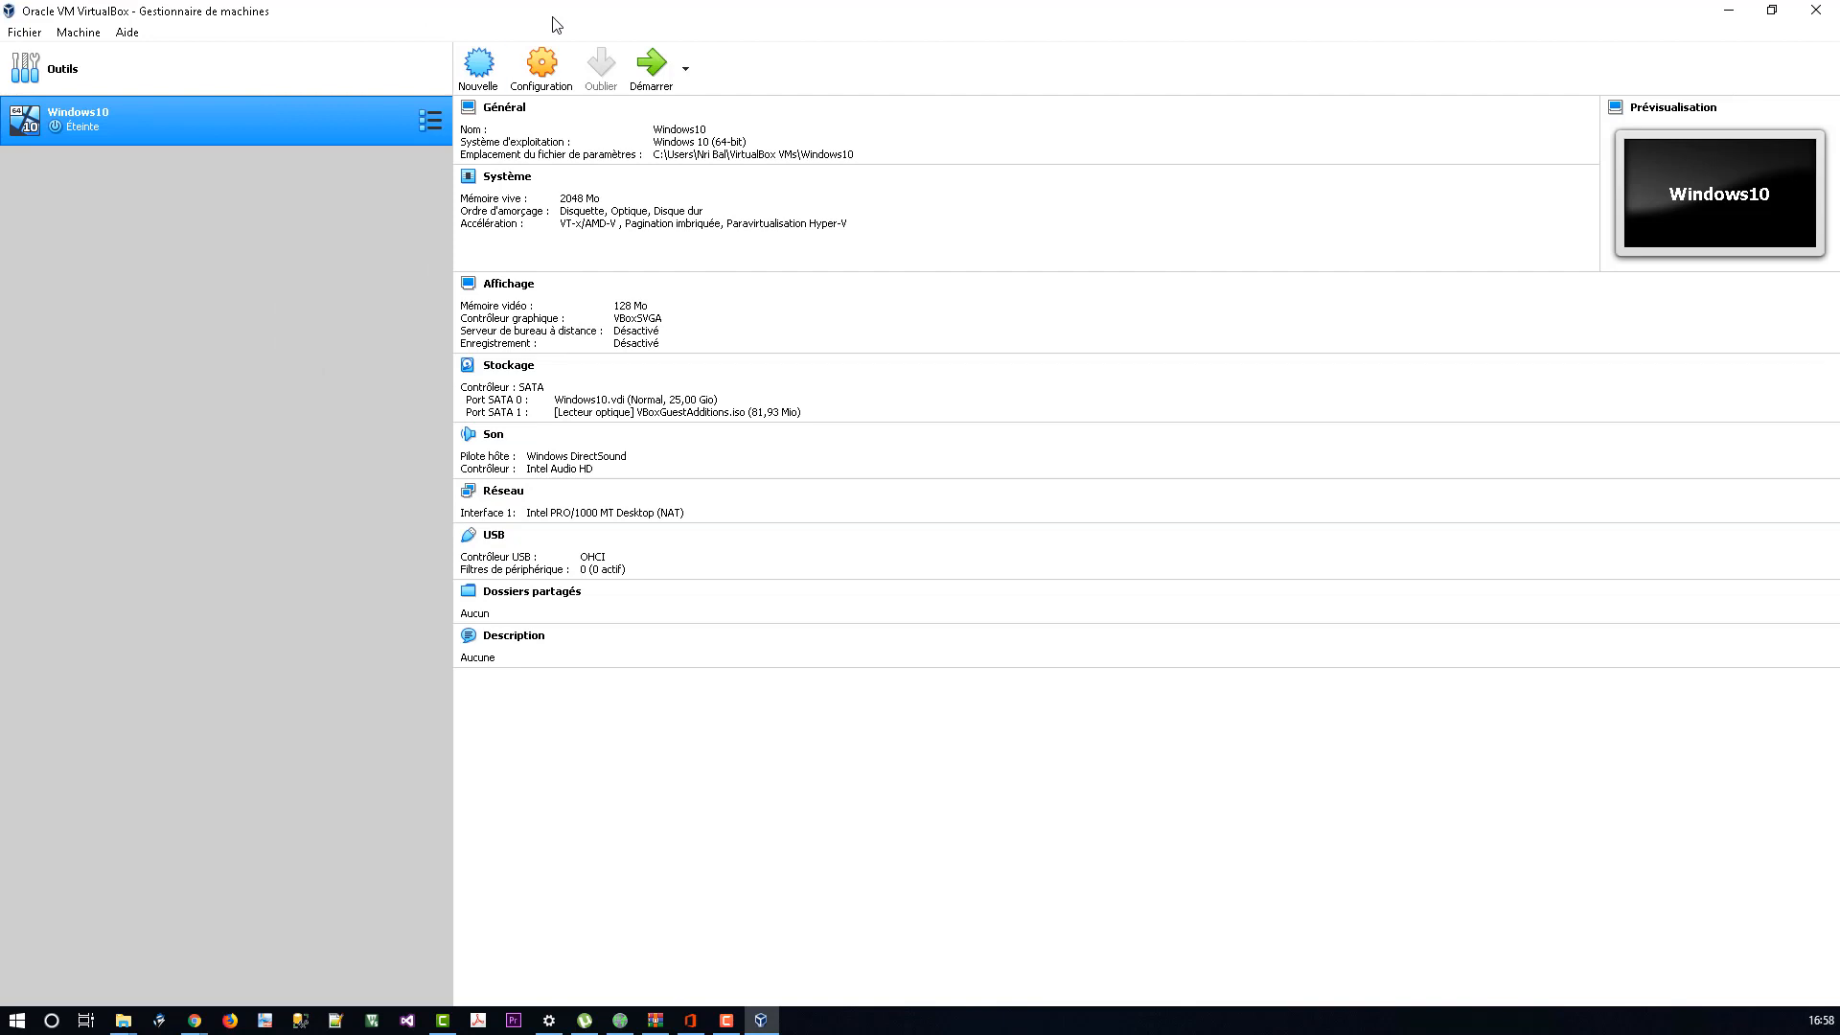
Step: Start a new machine named ubuntu_tuto, type Linux, version Ubuntu (64-bit)
left_click(478, 65)
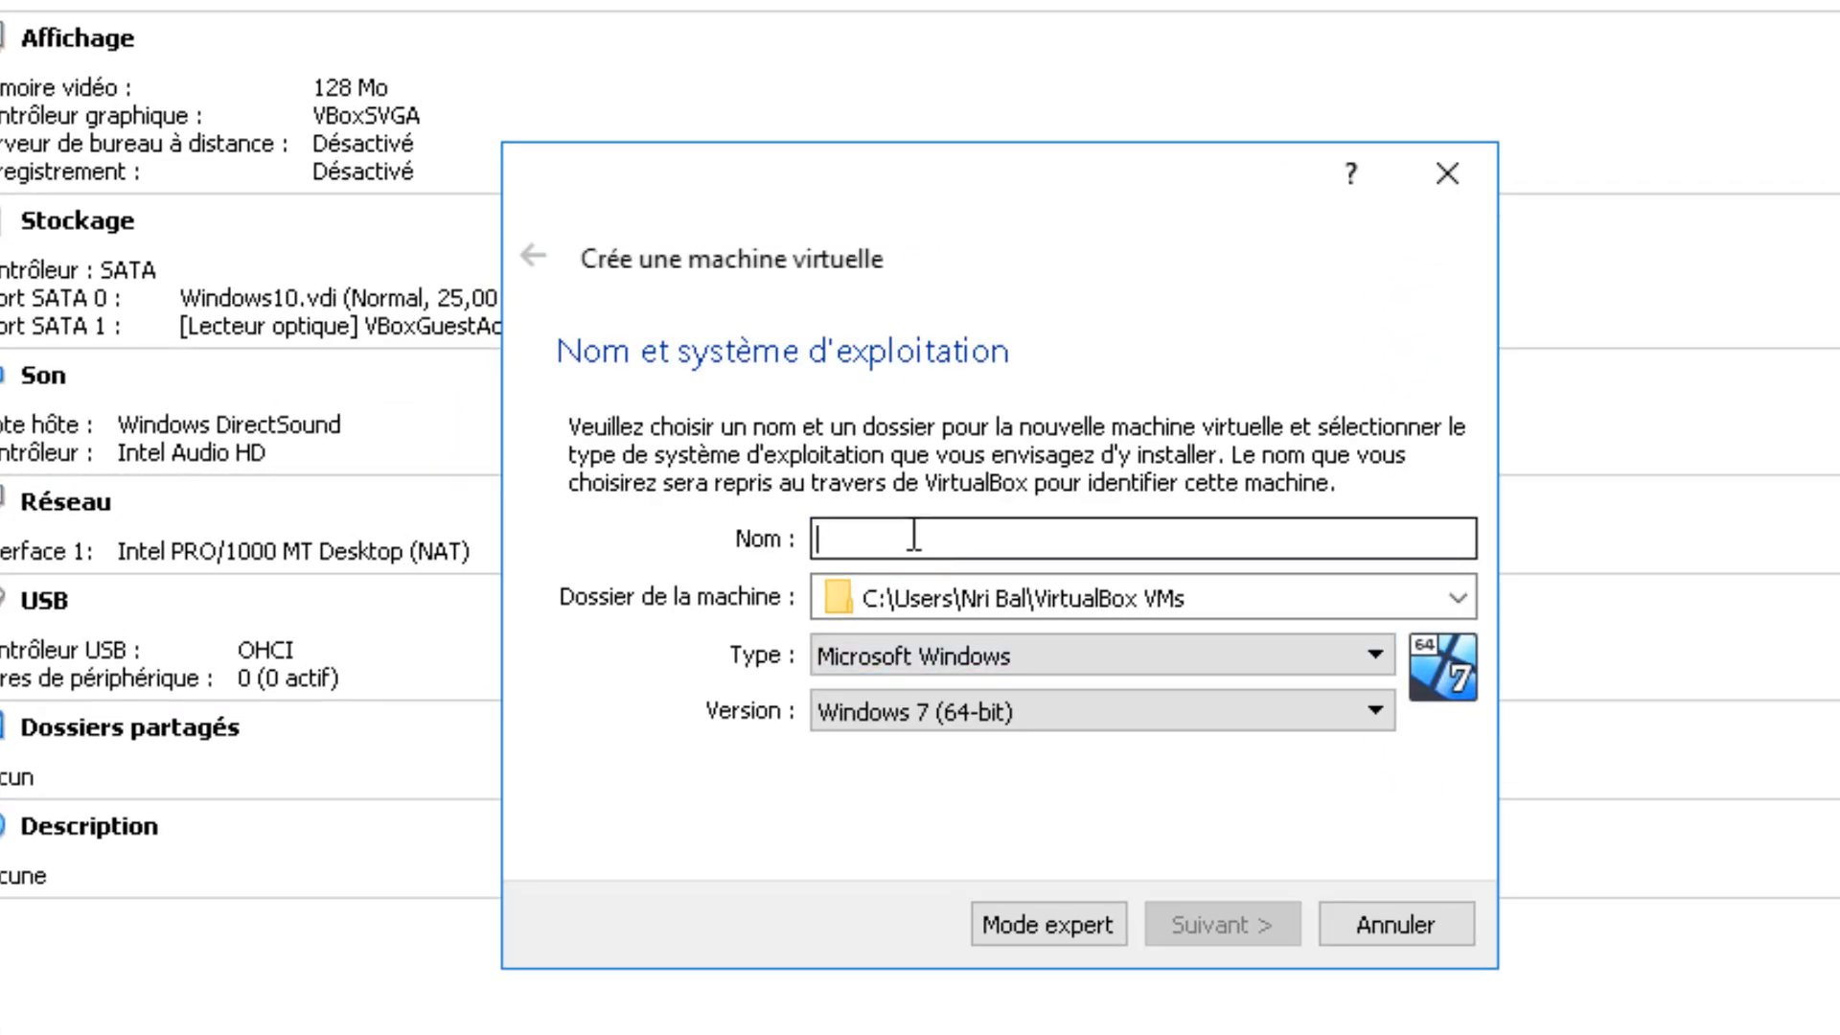
type("ubun")
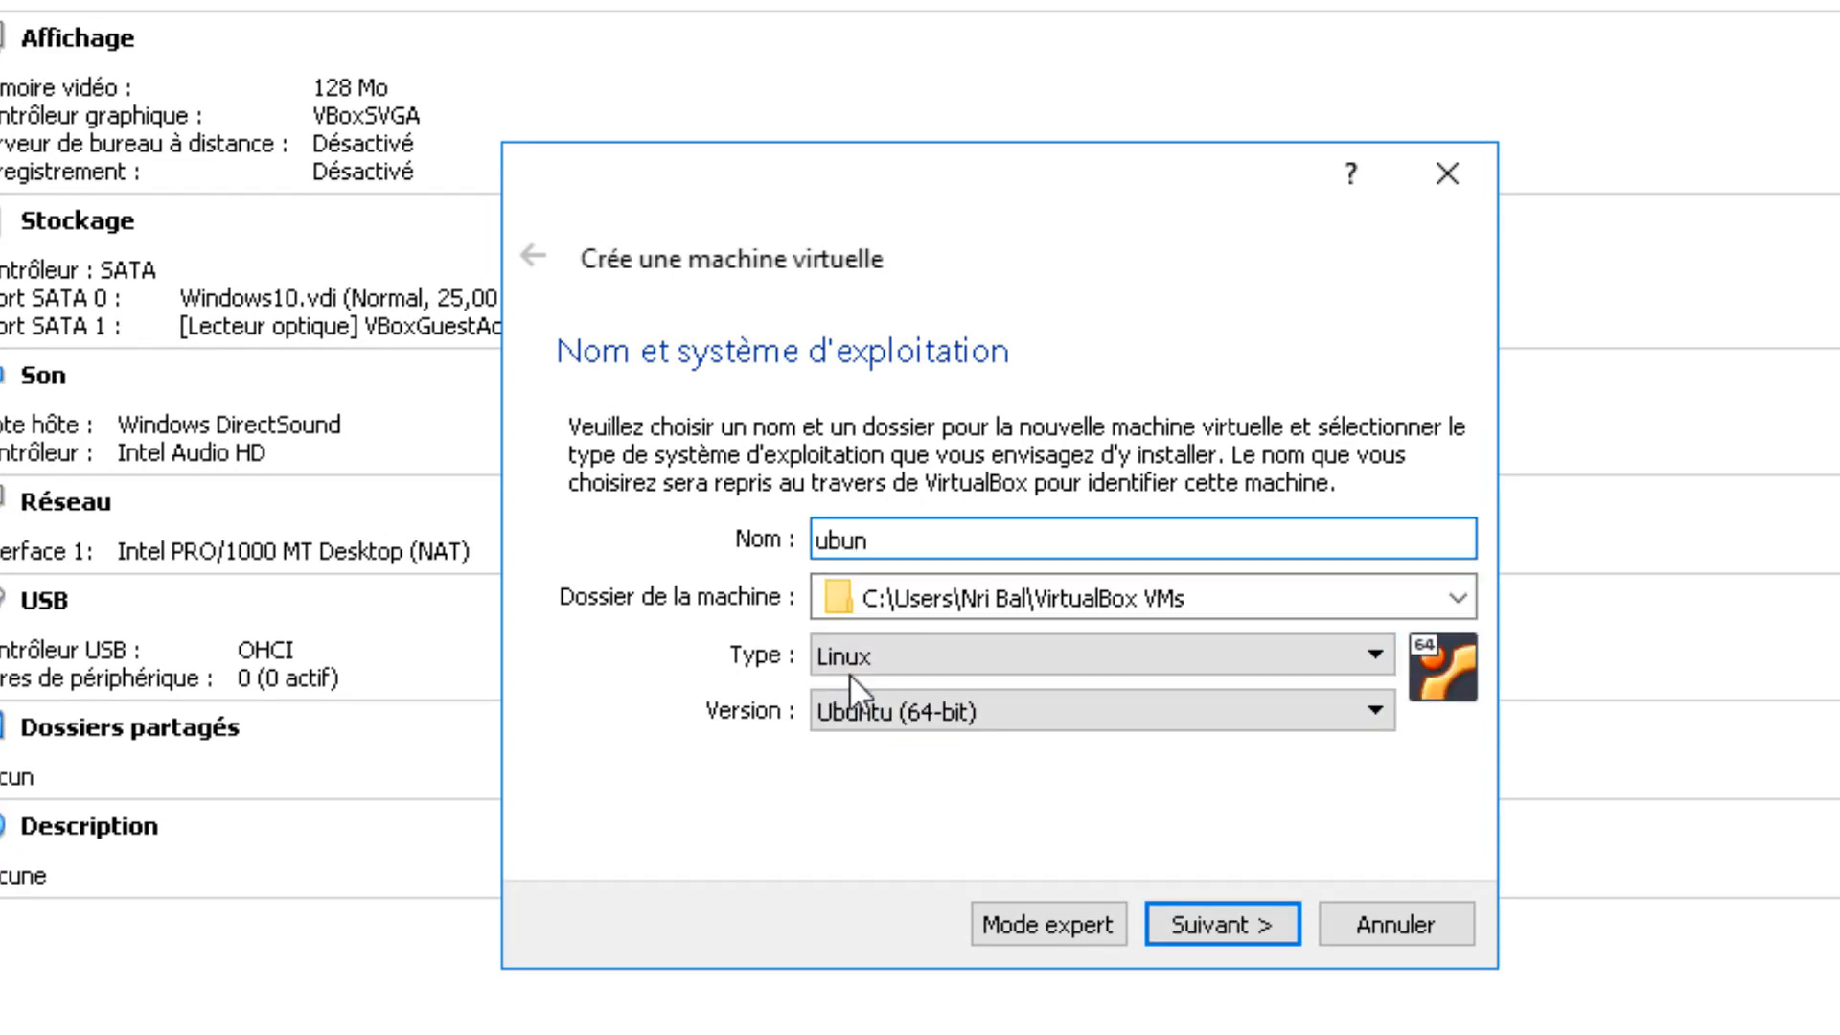
left_click(1285, 713)
left_click(1055, 527)
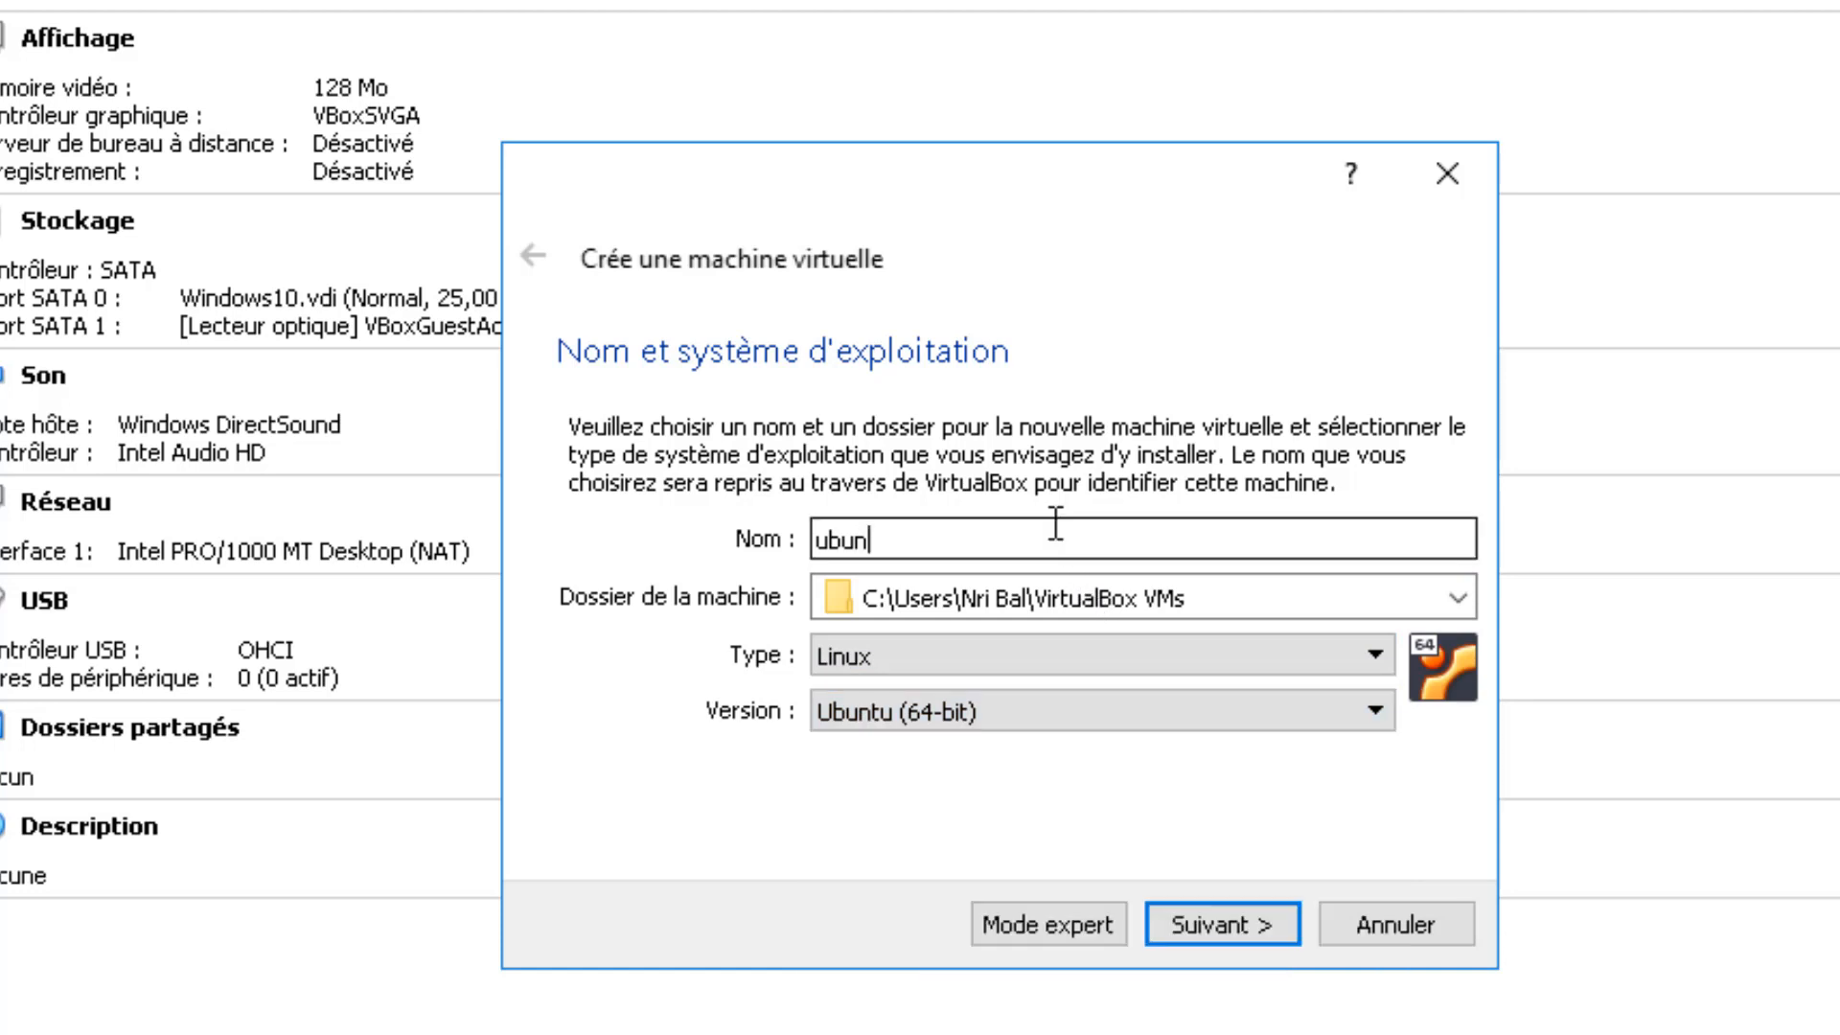
type("tu_tuto")
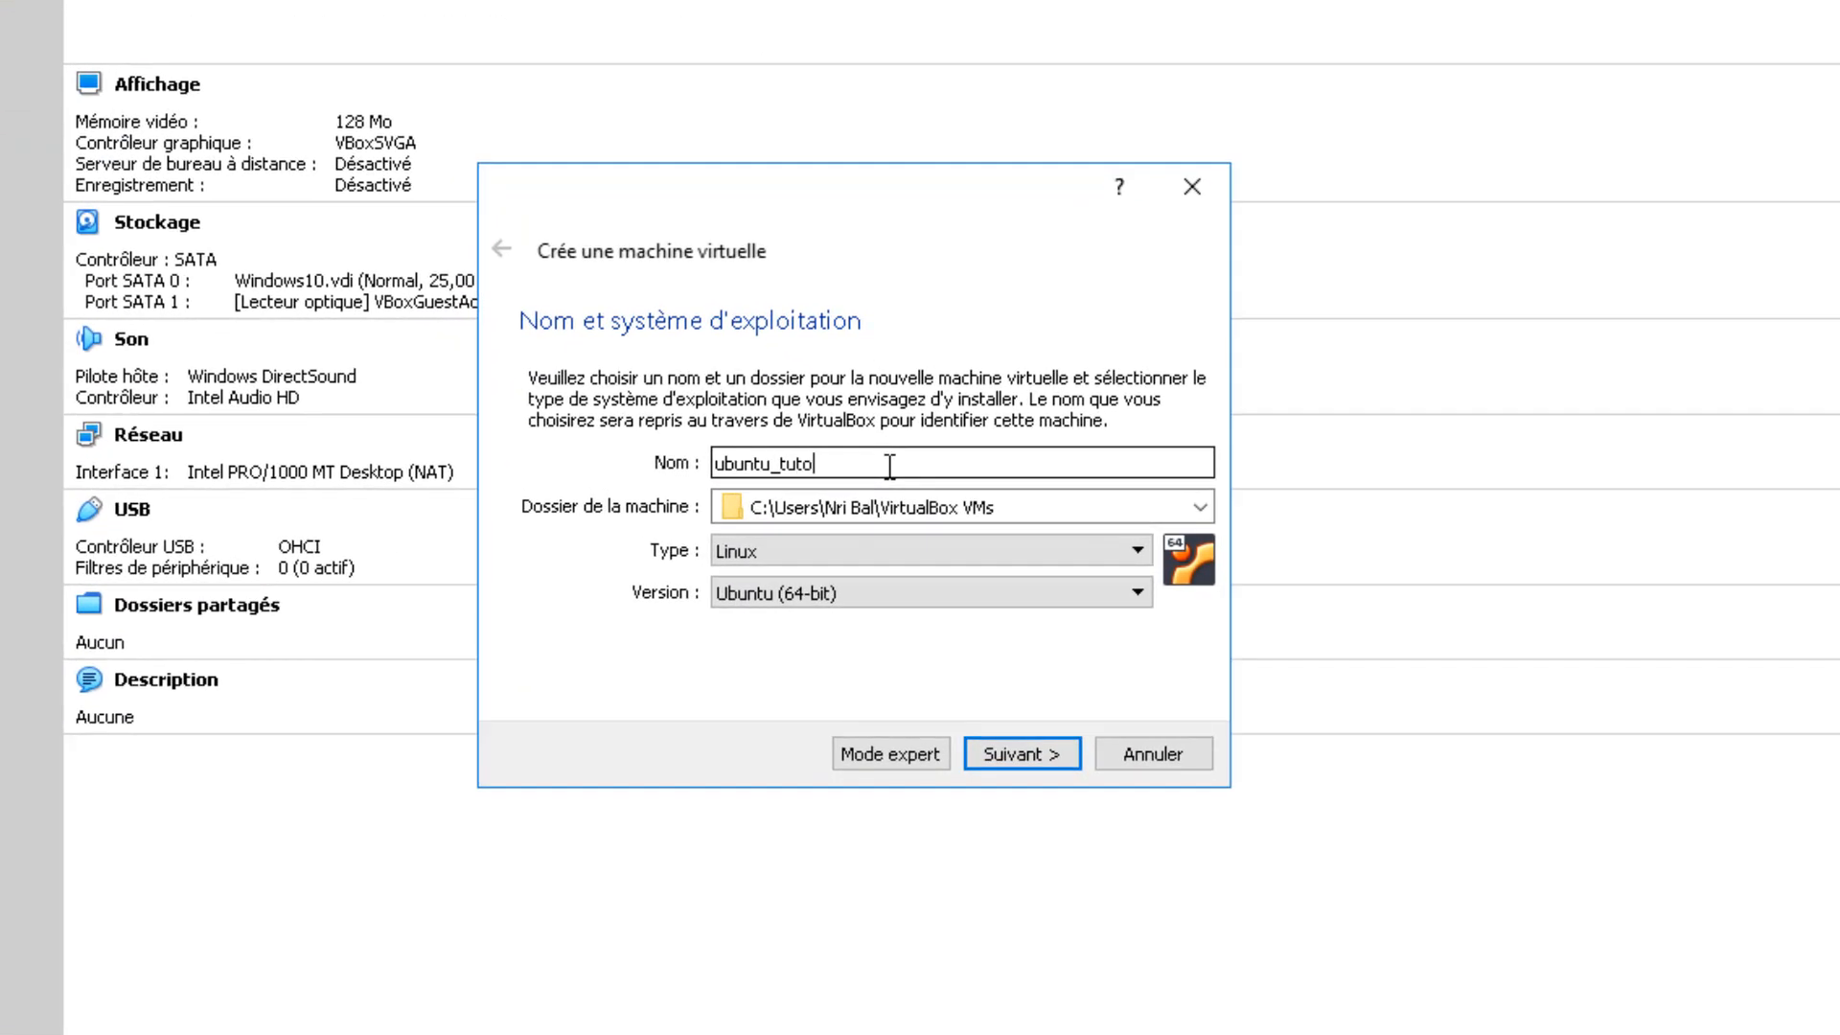
left_click(1022, 734)
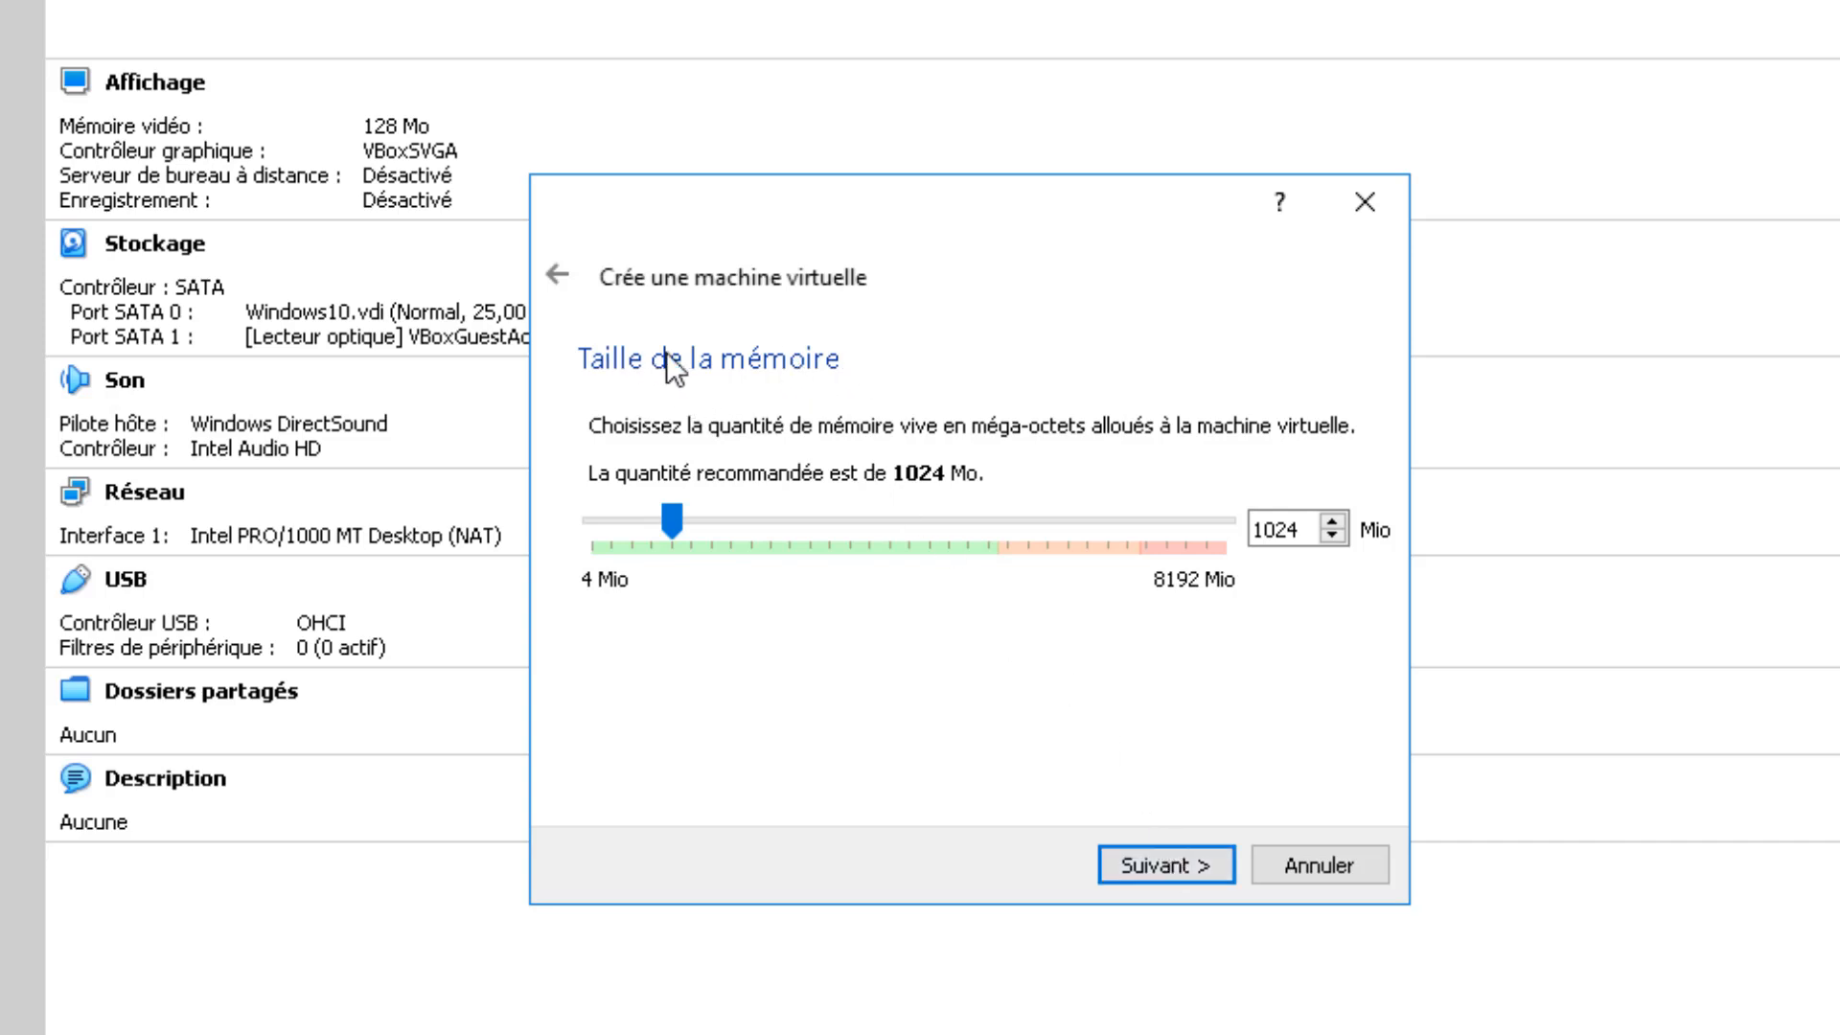
Step: Give ubuntu_tuto 5226 Mo of memory and choose to create a new virtual hard disk
left_click_drag(672, 520, 988, 506)
left_click(1164, 862)
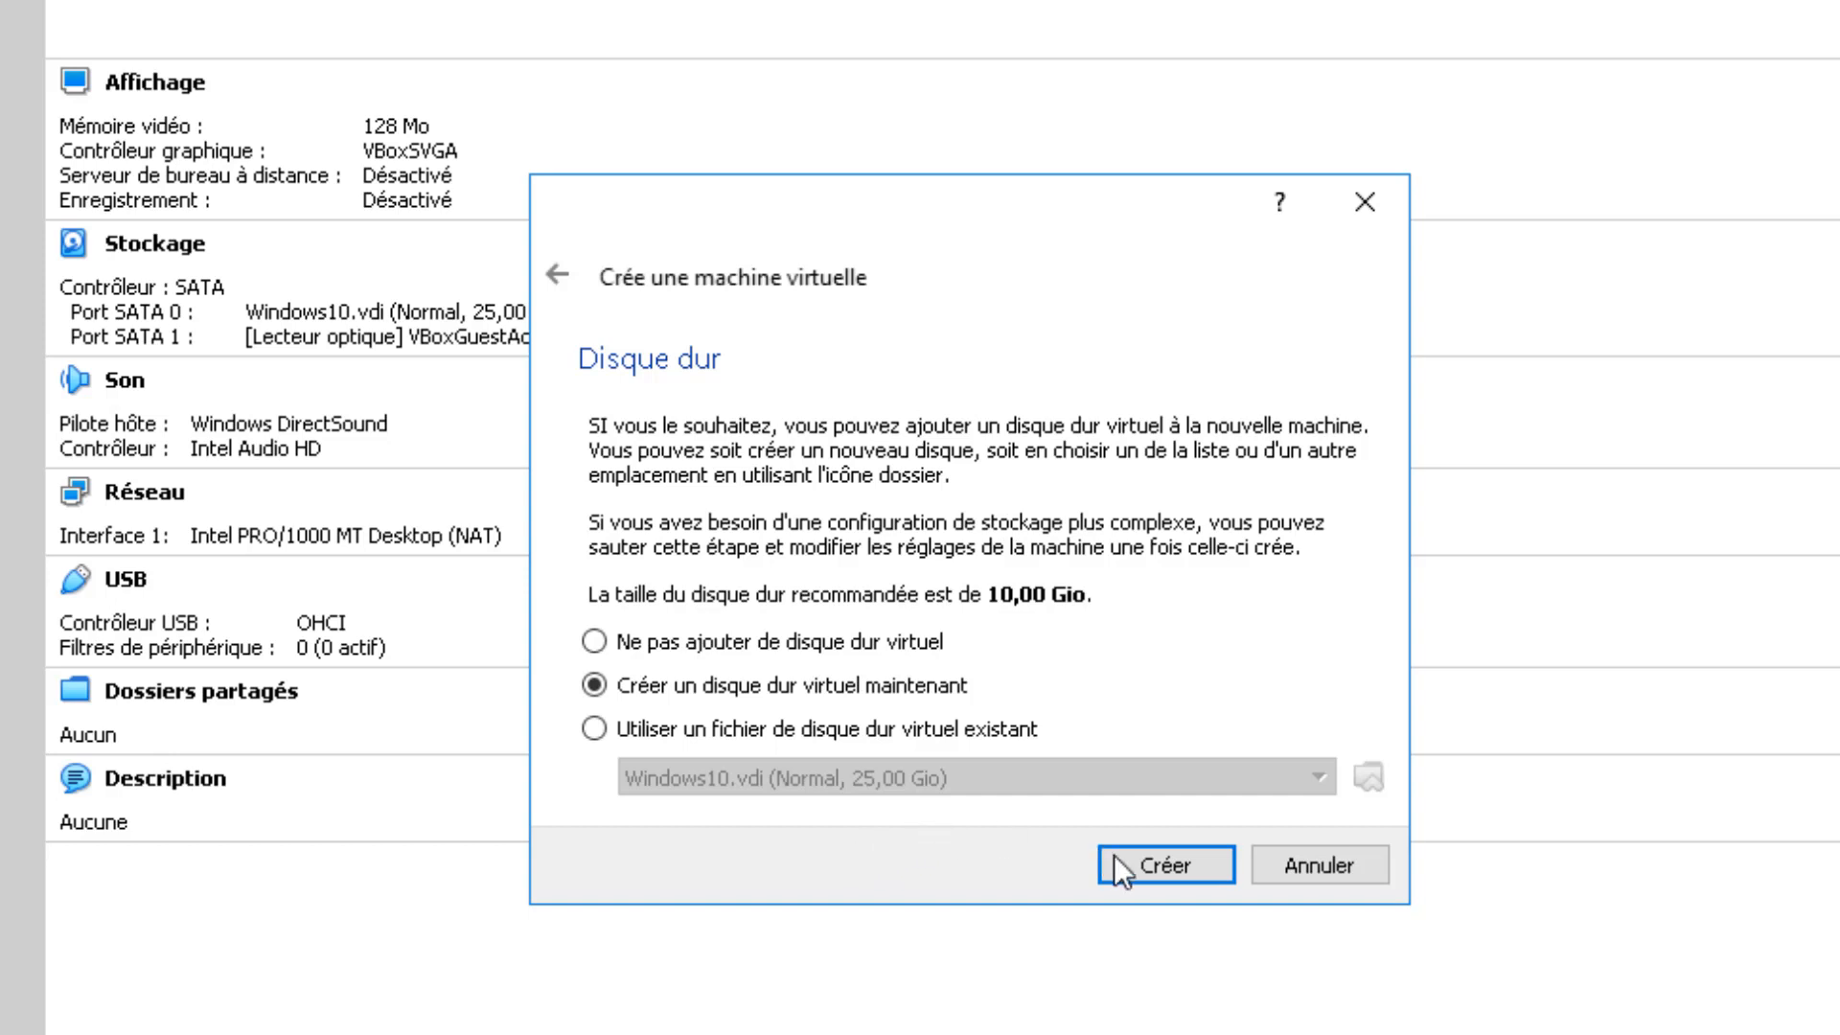
left_click(1152, 862)
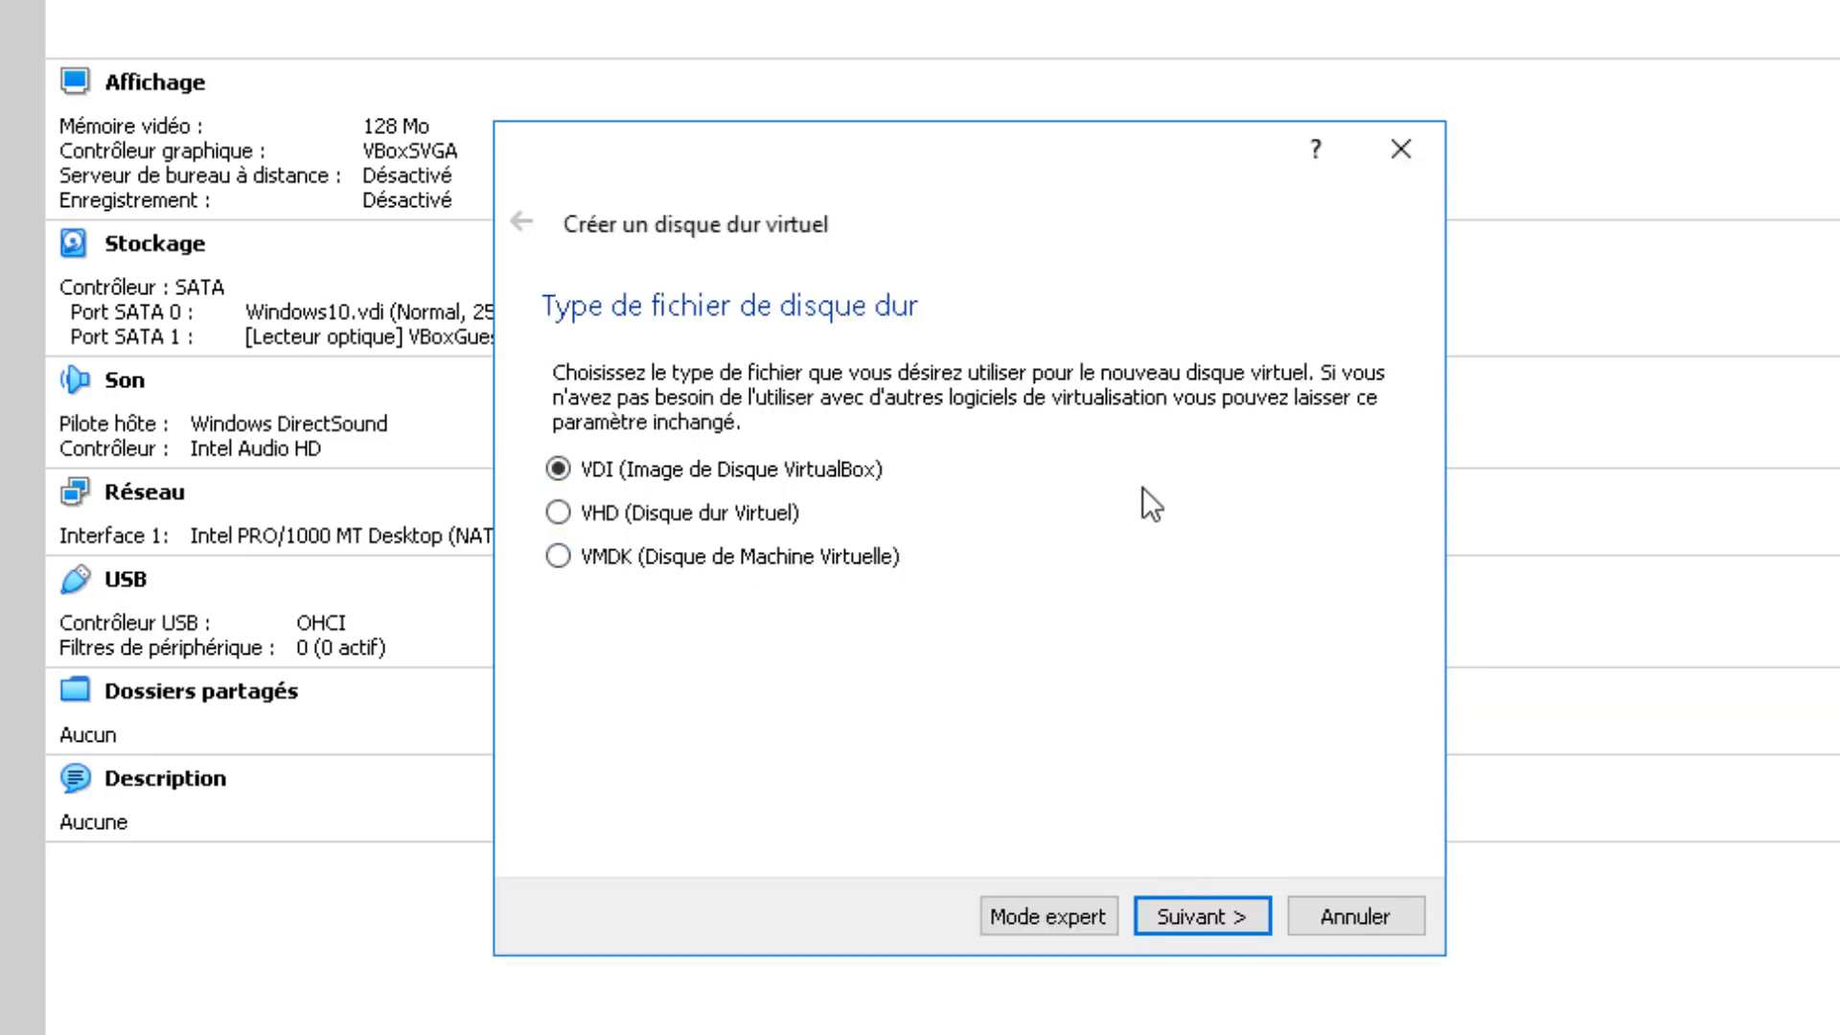
Step: Make the disk a dynamically allocated 64,54 Gio VDI and finish creating the machine
left_click(1229, 906)
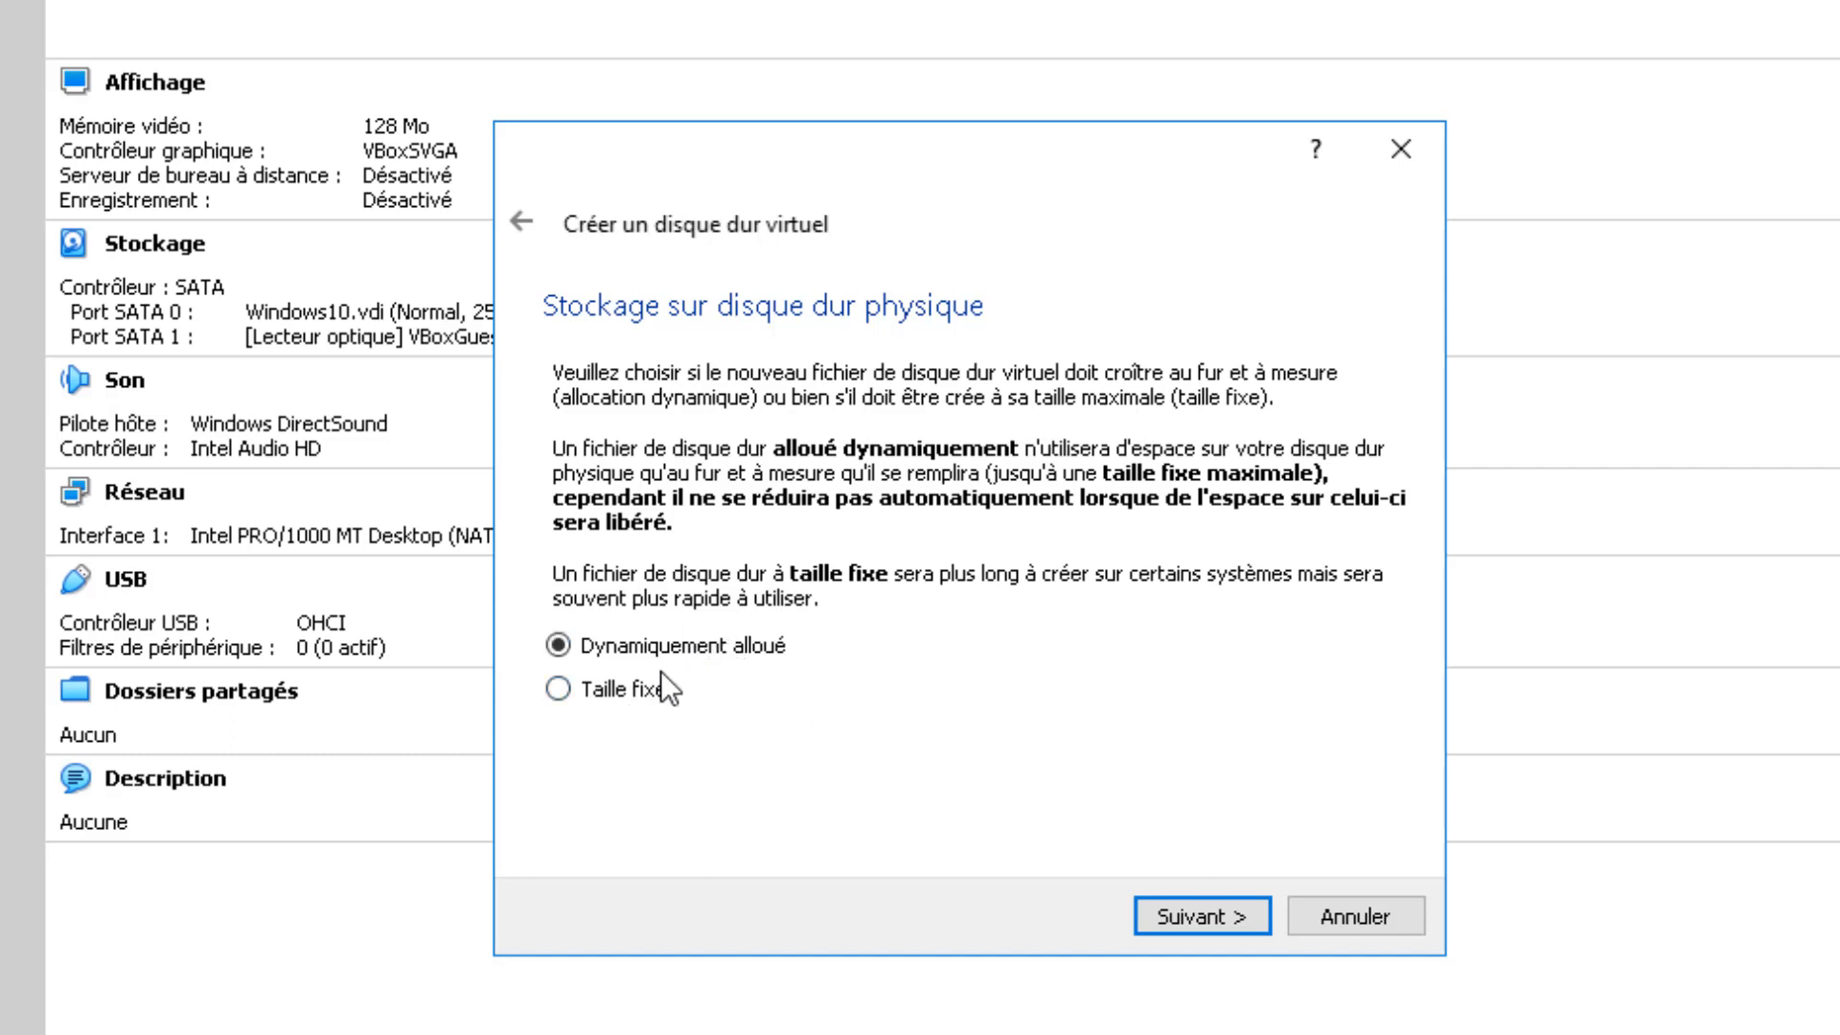
left_click(1186, 928)
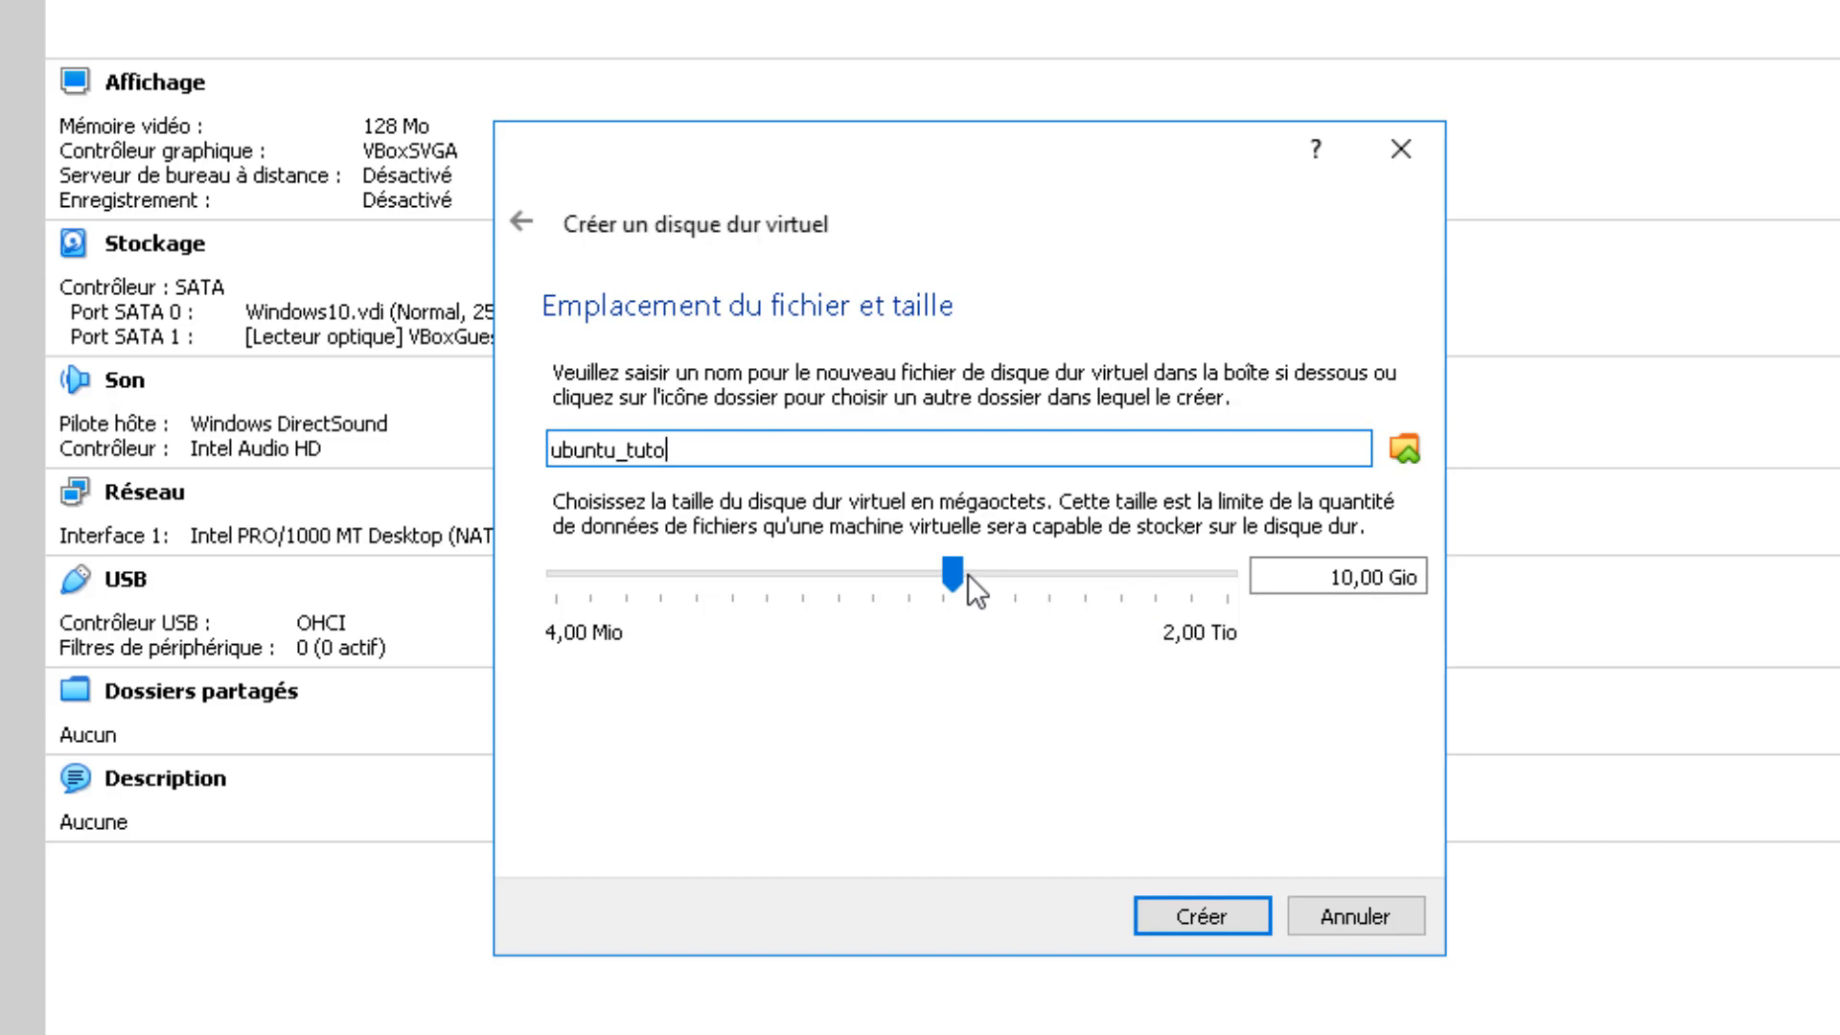
left_click_drag(962, 572, 1055, 583)
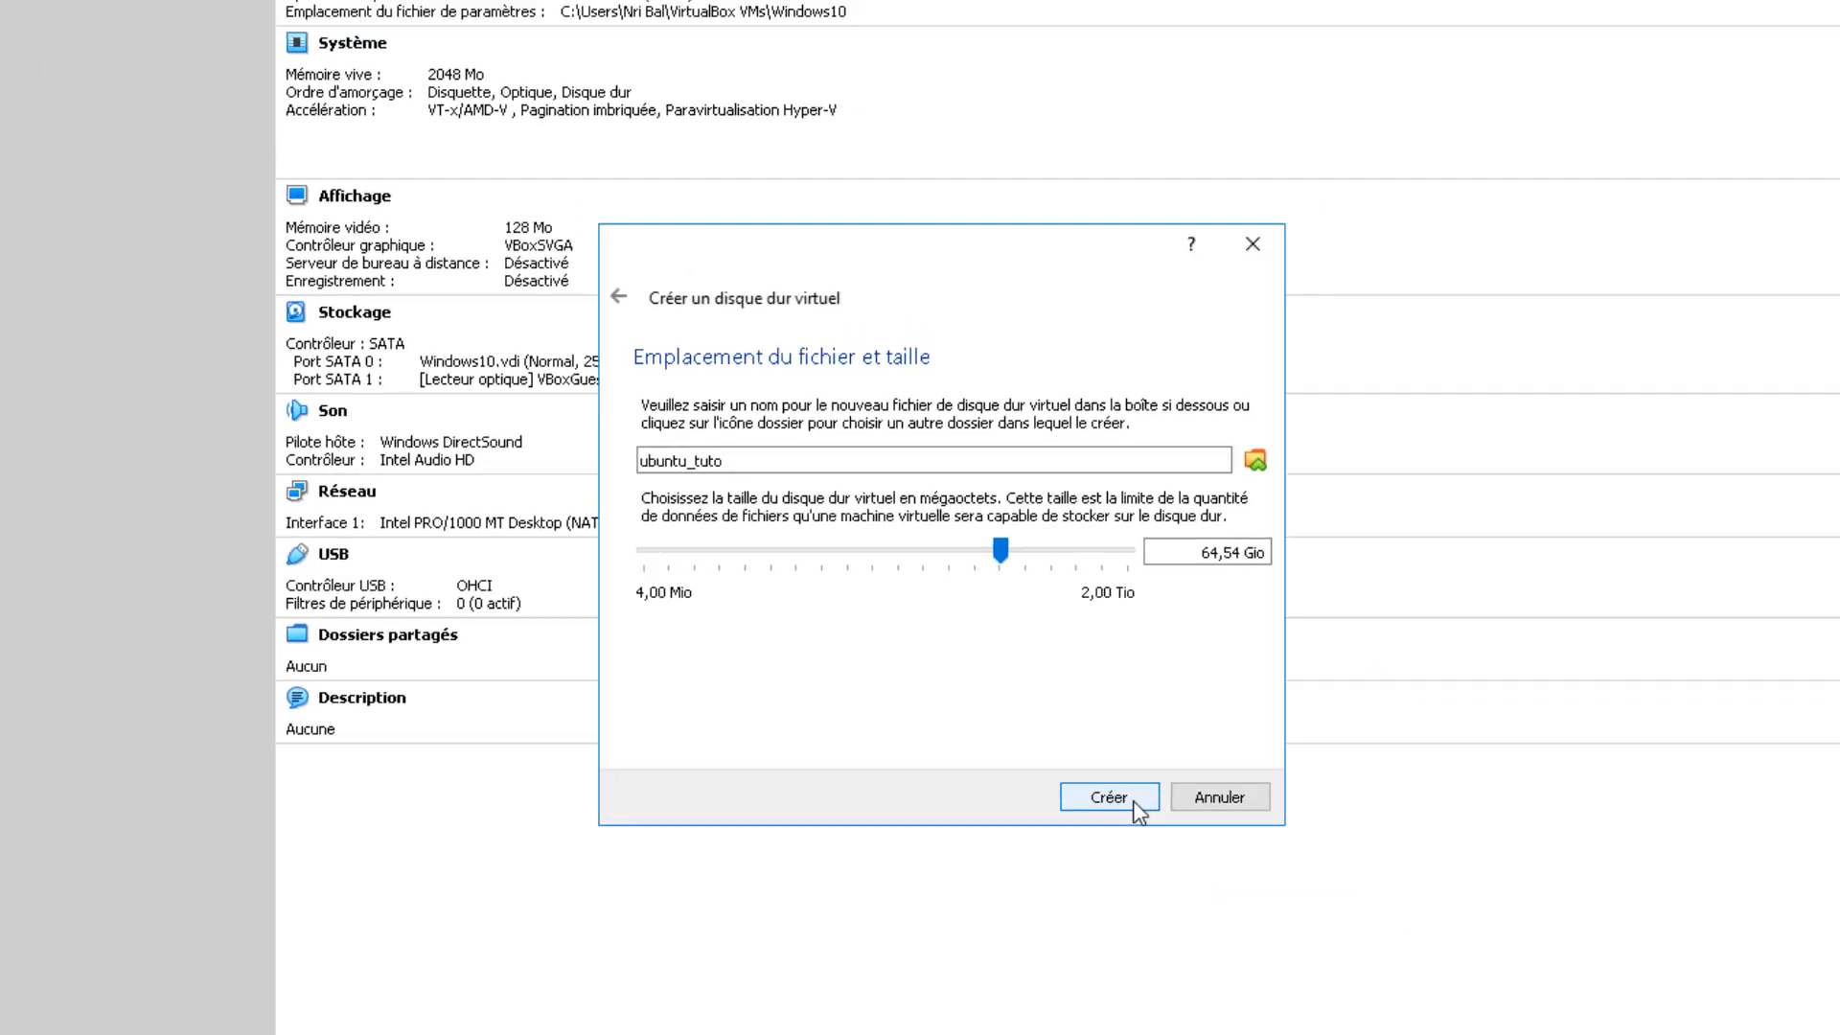
left_click(1112, 798)
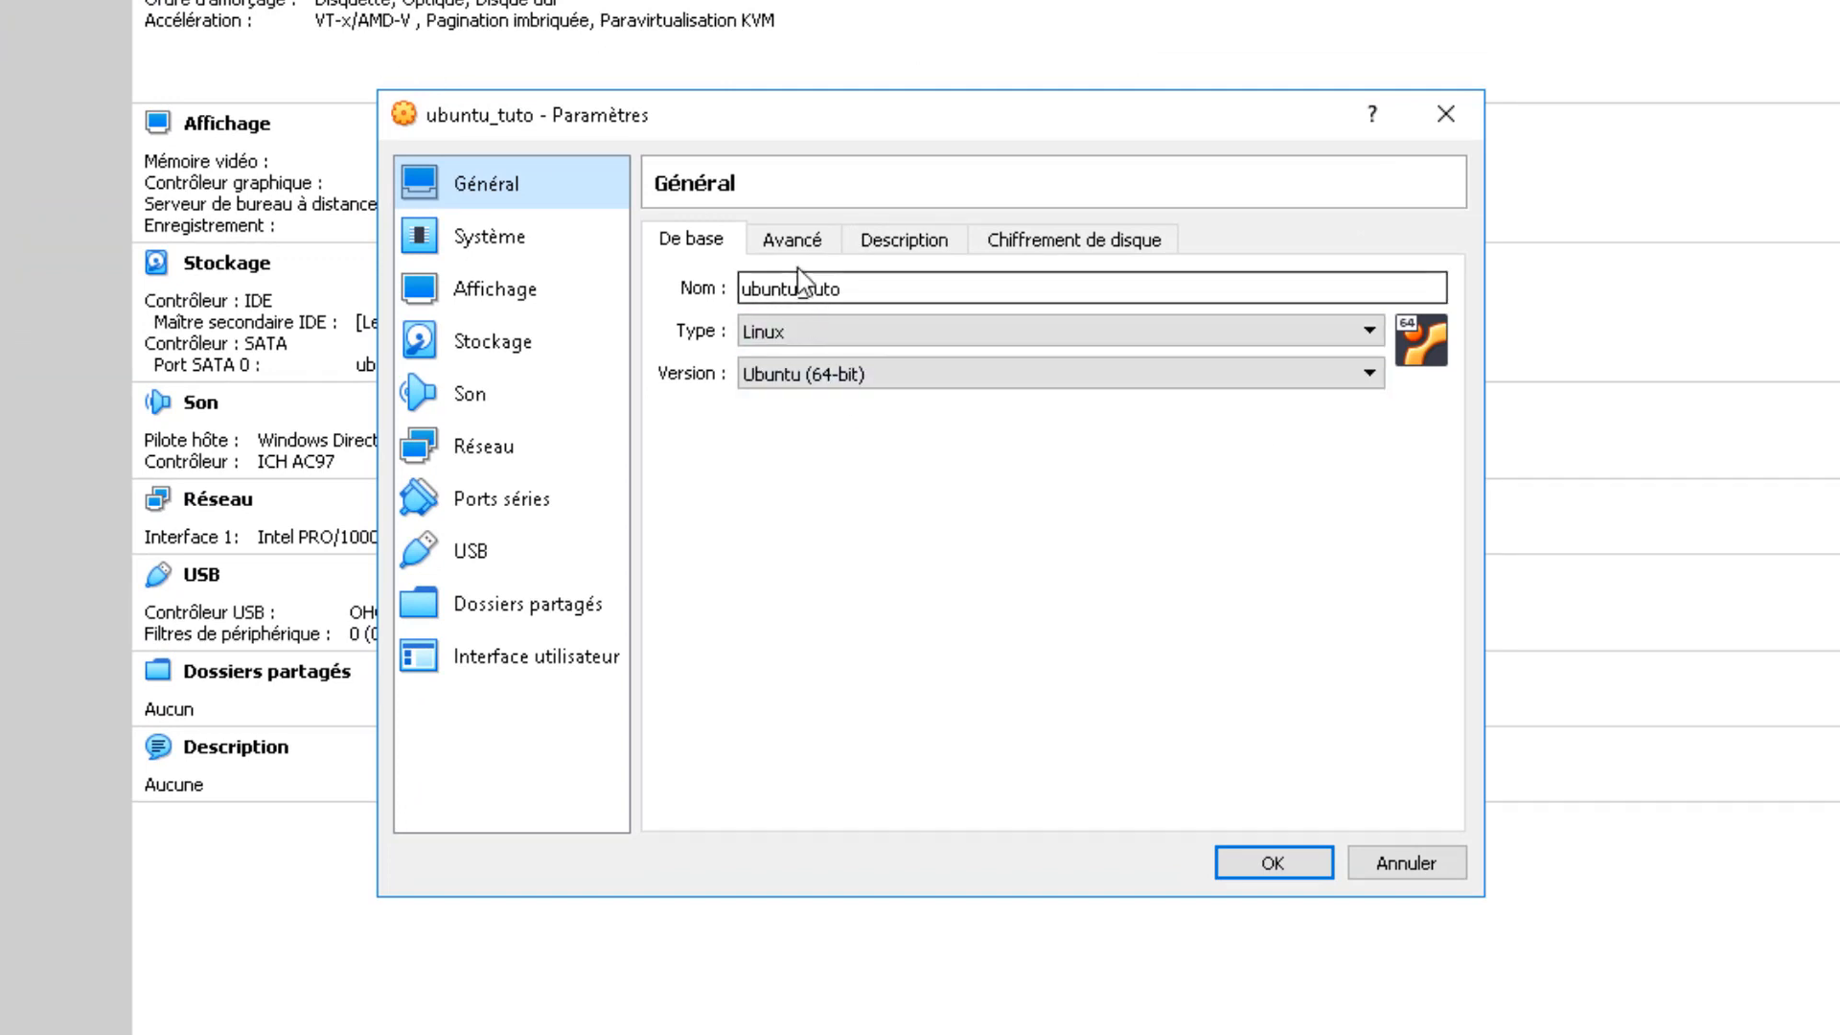
Step: Set shared clipboard and drag-and-drop to Bidirectionnel under General's Advanced settings
left_click(793, 242)
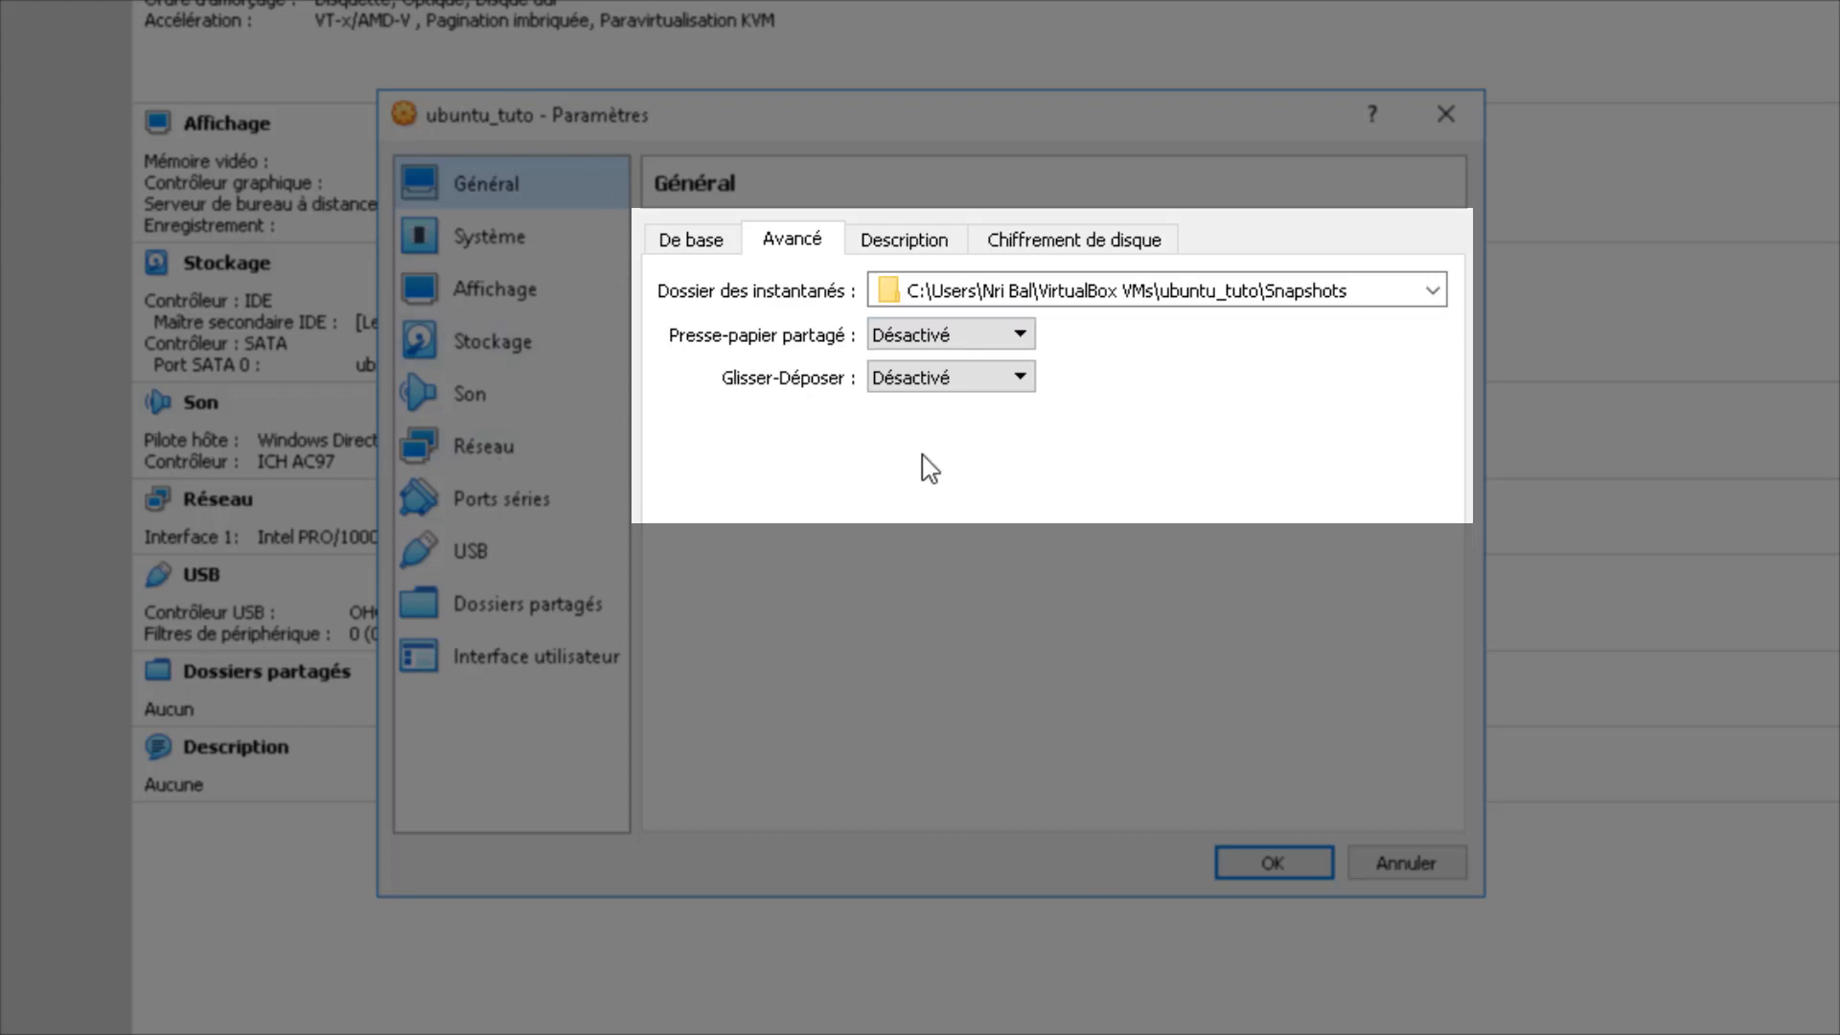
left_click(1016, 335)
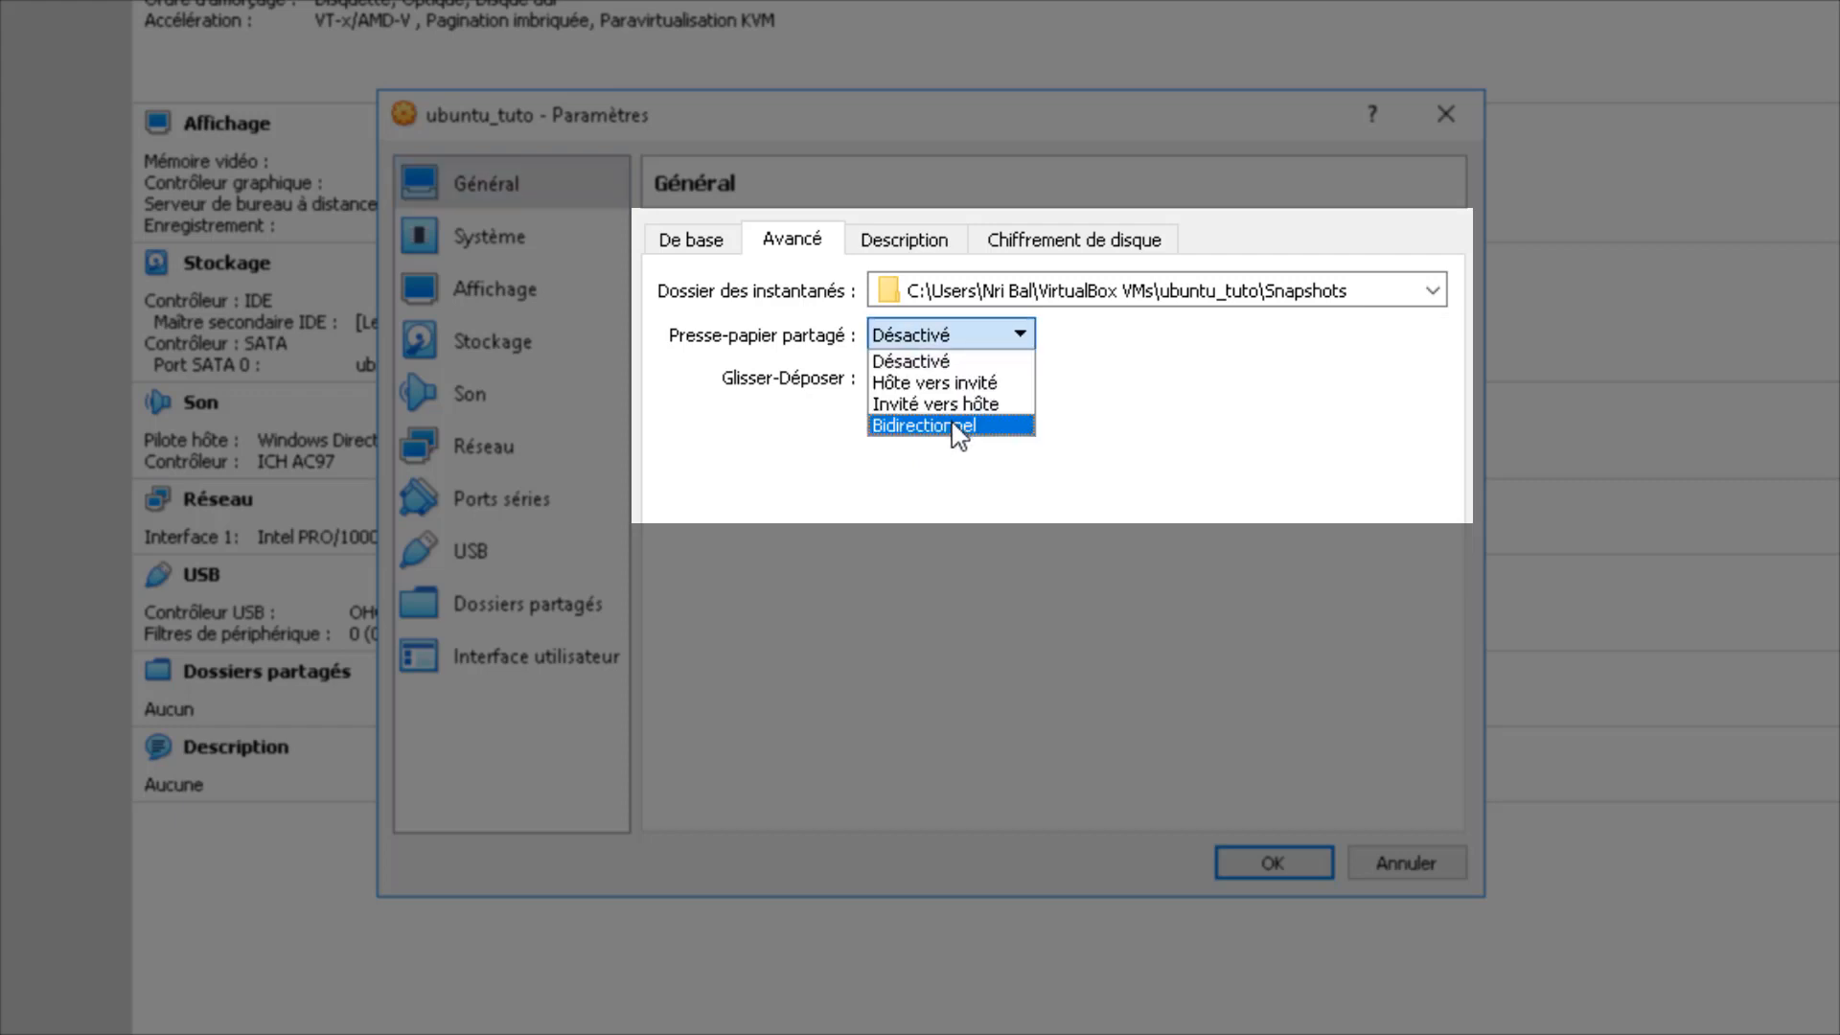
left_click(957, 428)
left_click(981, 387)
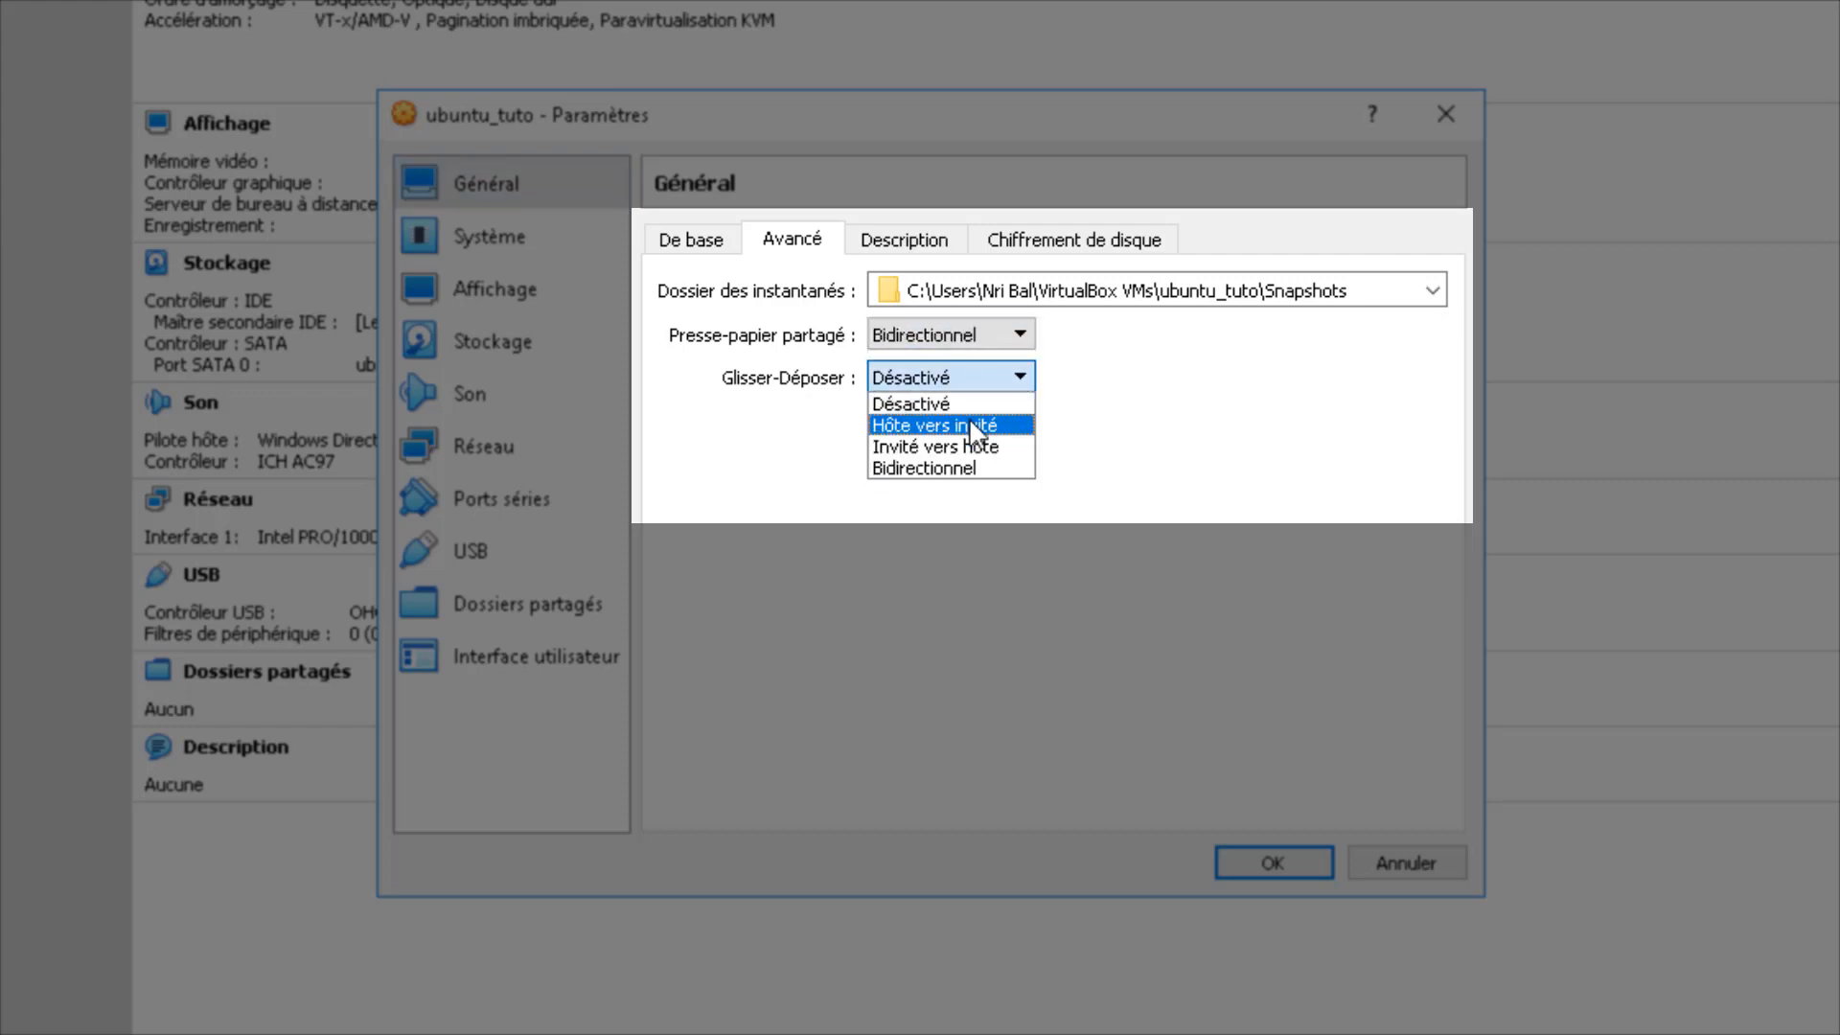
left_click(969, 468)
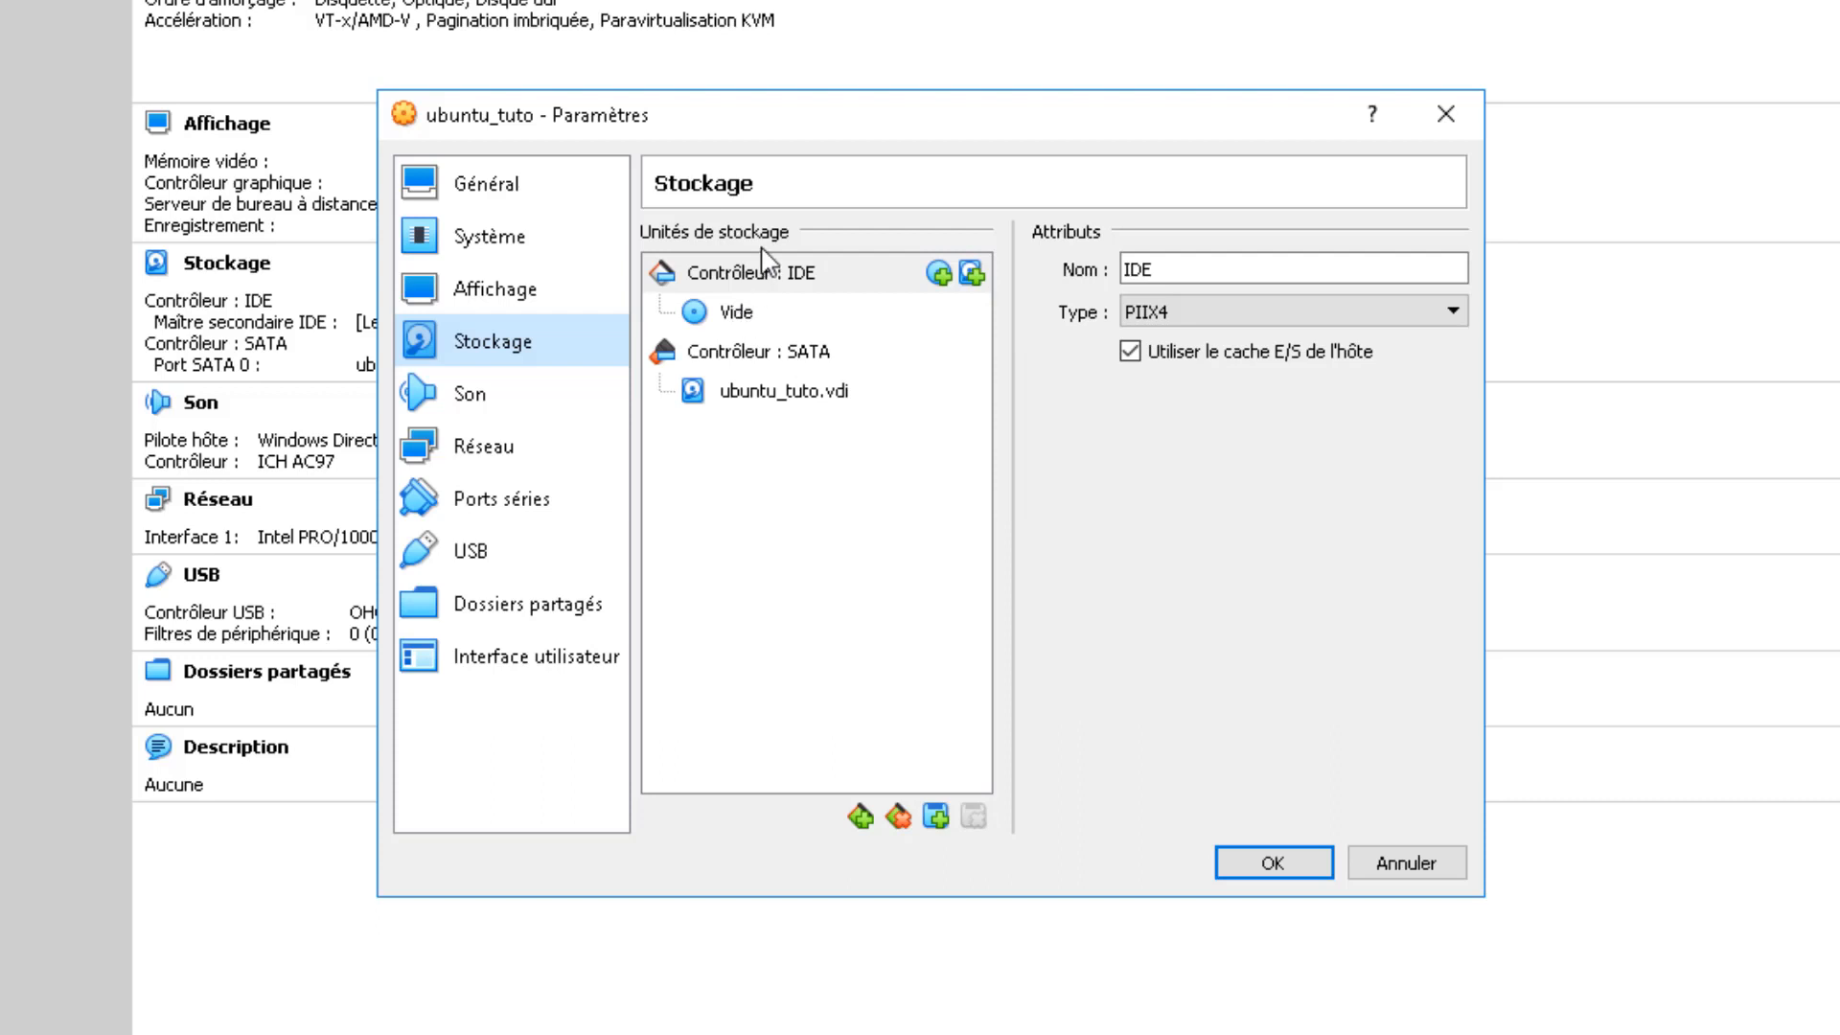
Step: Load ubuntu-18.04.1-desktop-amd64.iso from Bureau into the empty optical drive and save
left_click(755, 320)
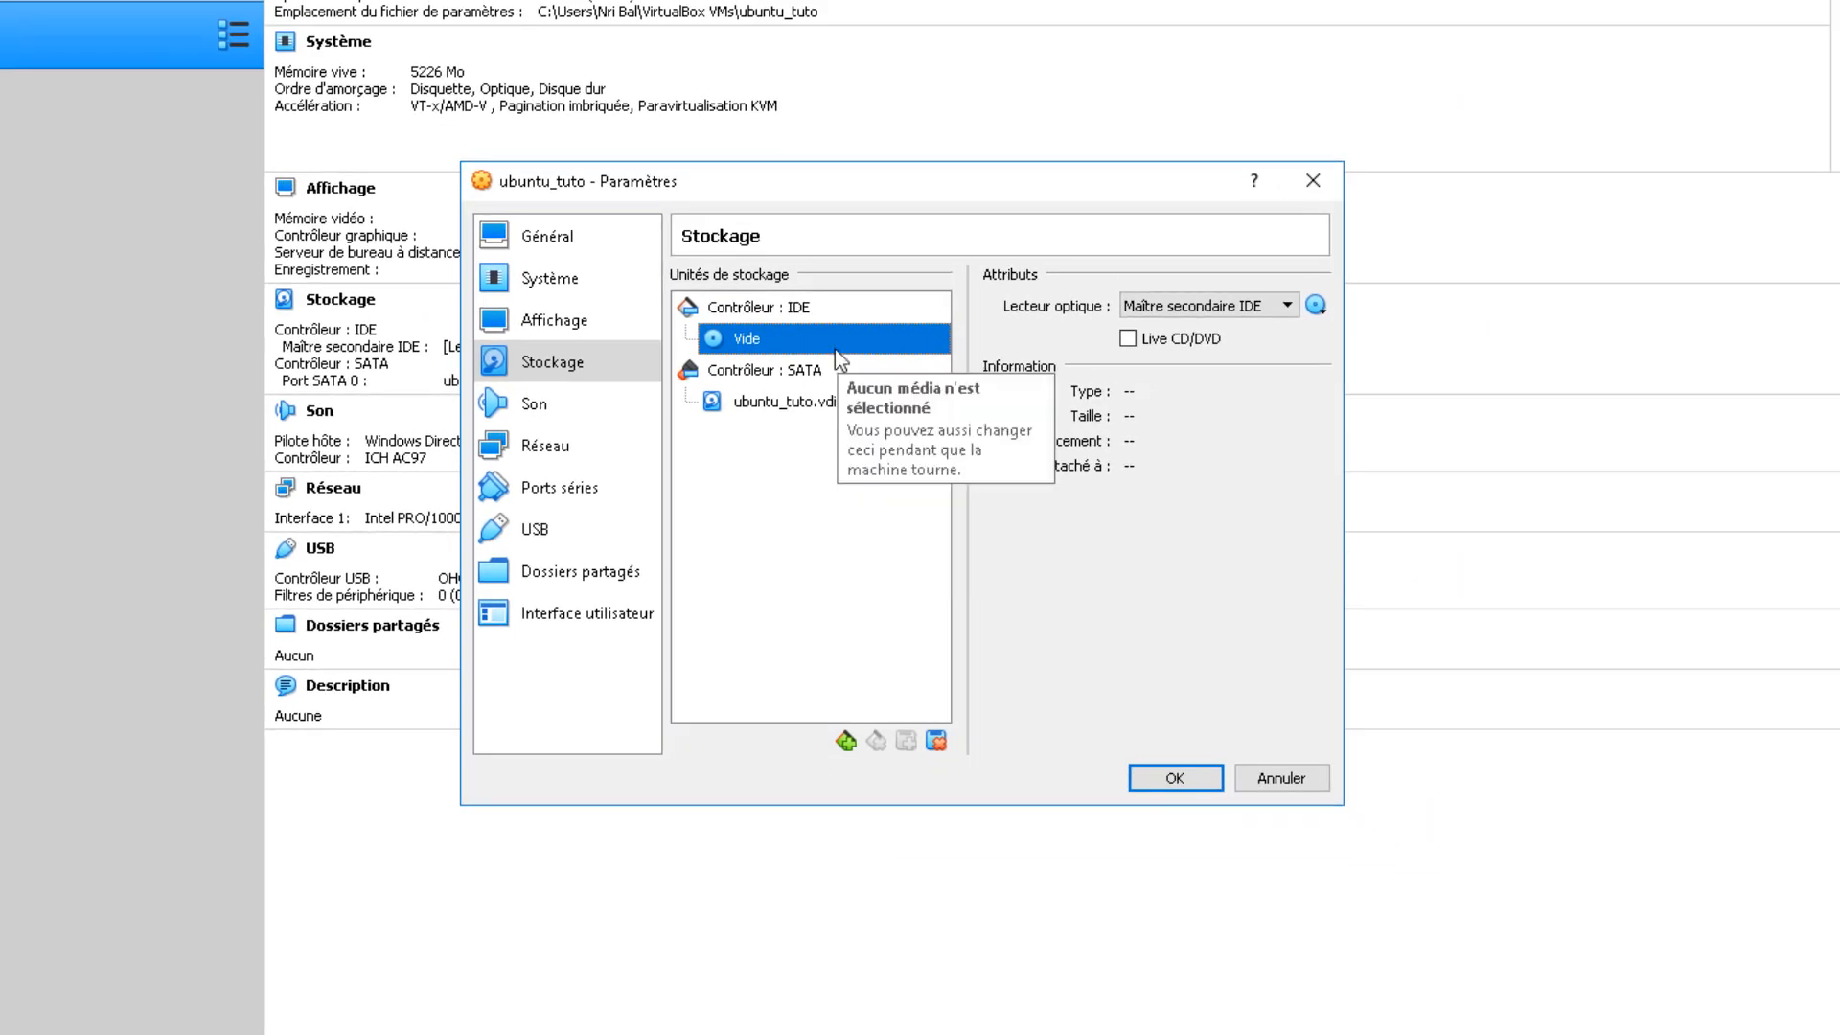
left_click(1319, 308)
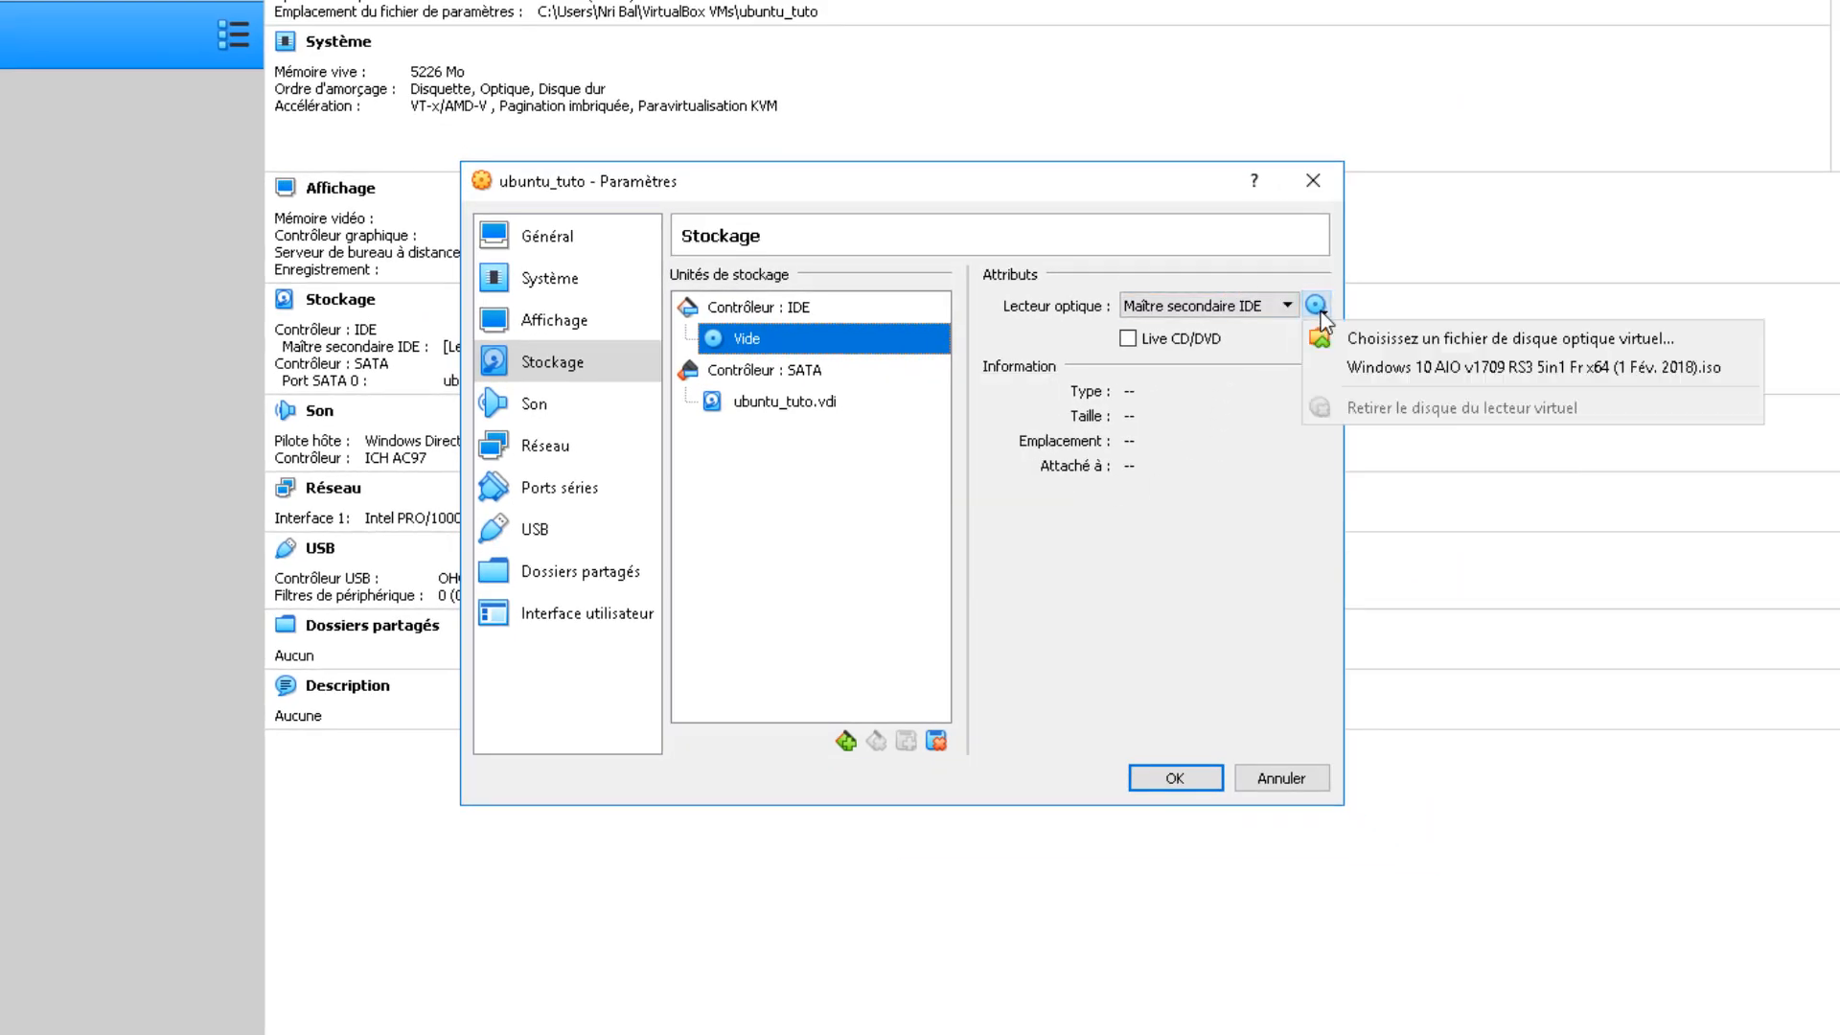
left_click(1524, 343)
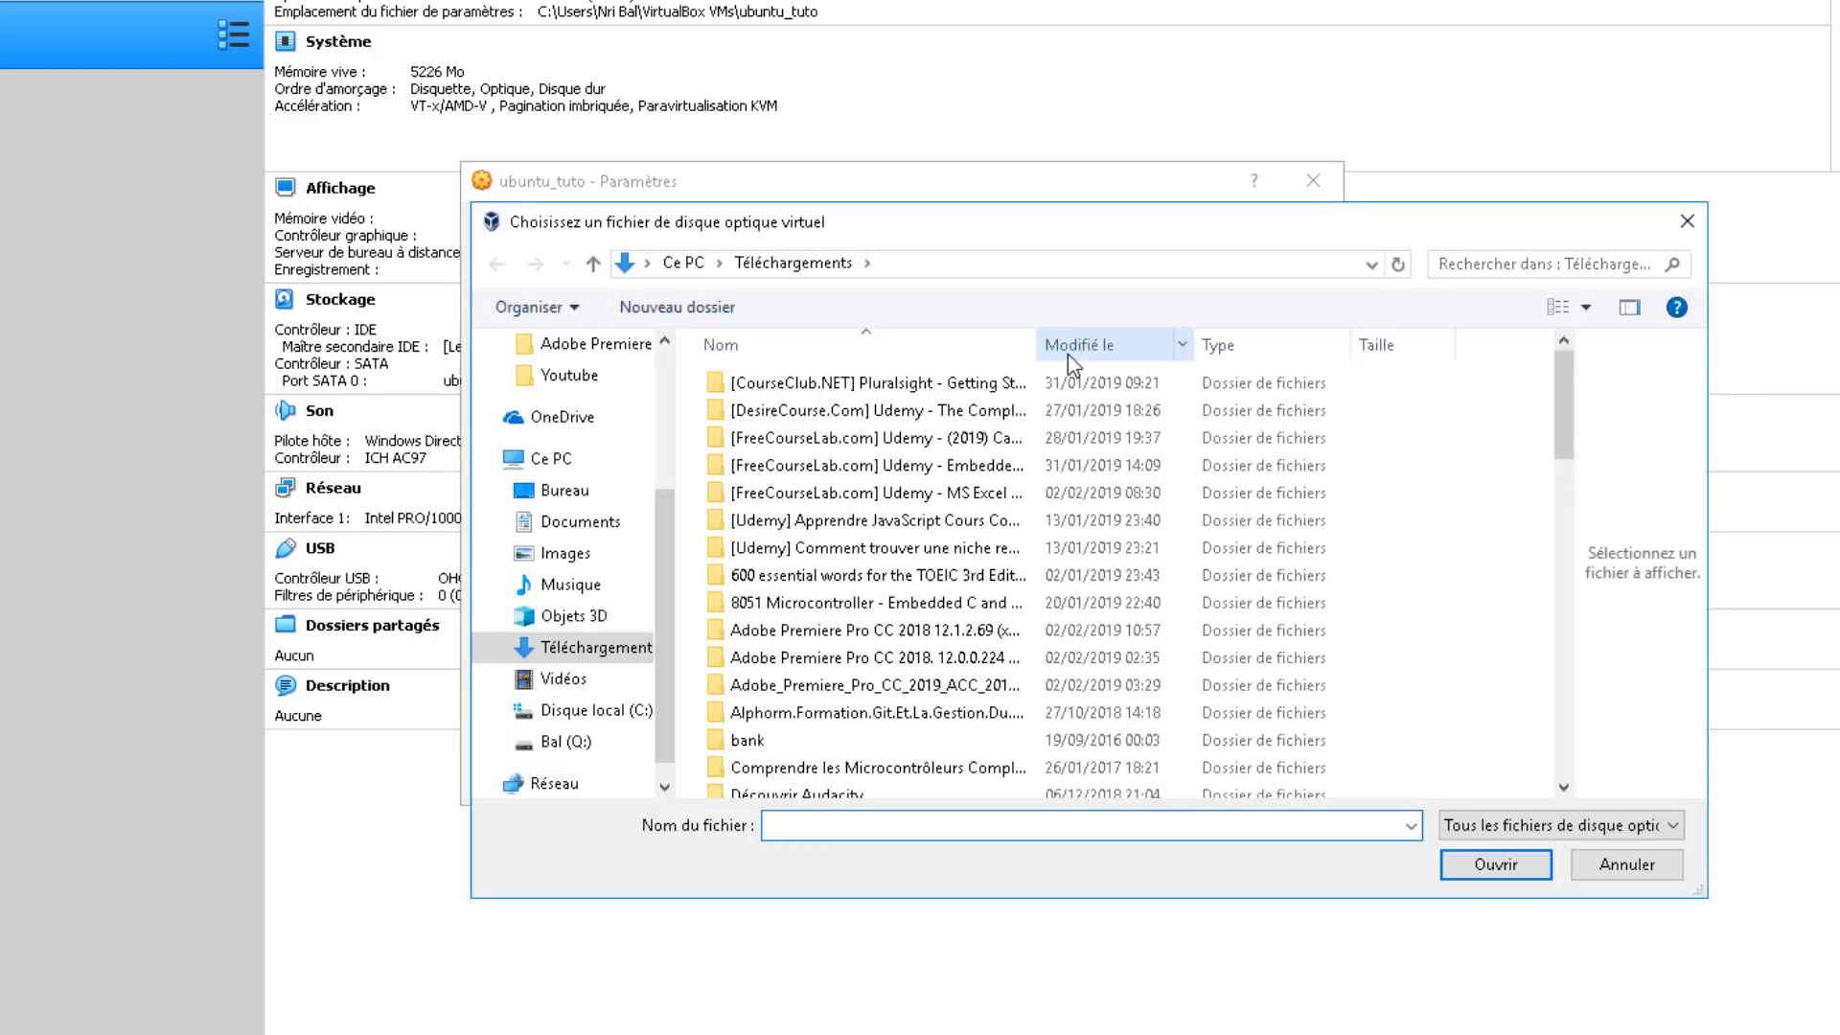
scroll(670, 434, "up", 5)
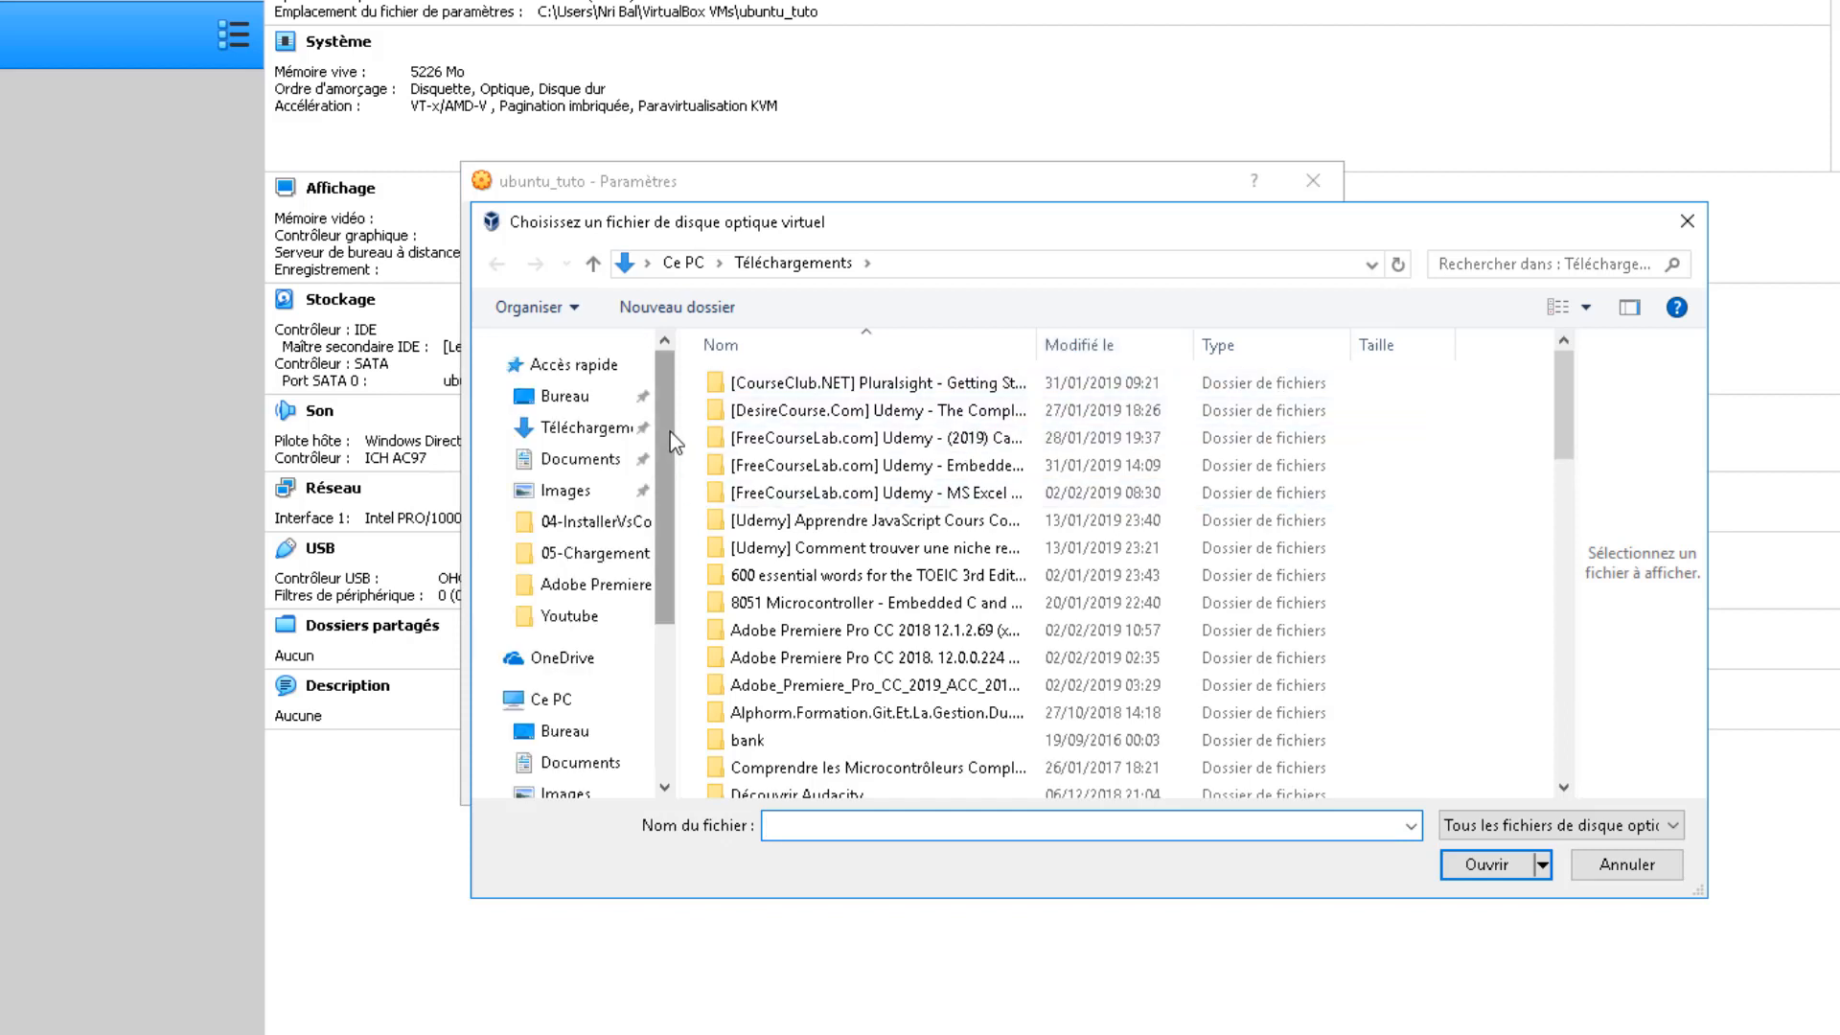
left_click(564, 395)
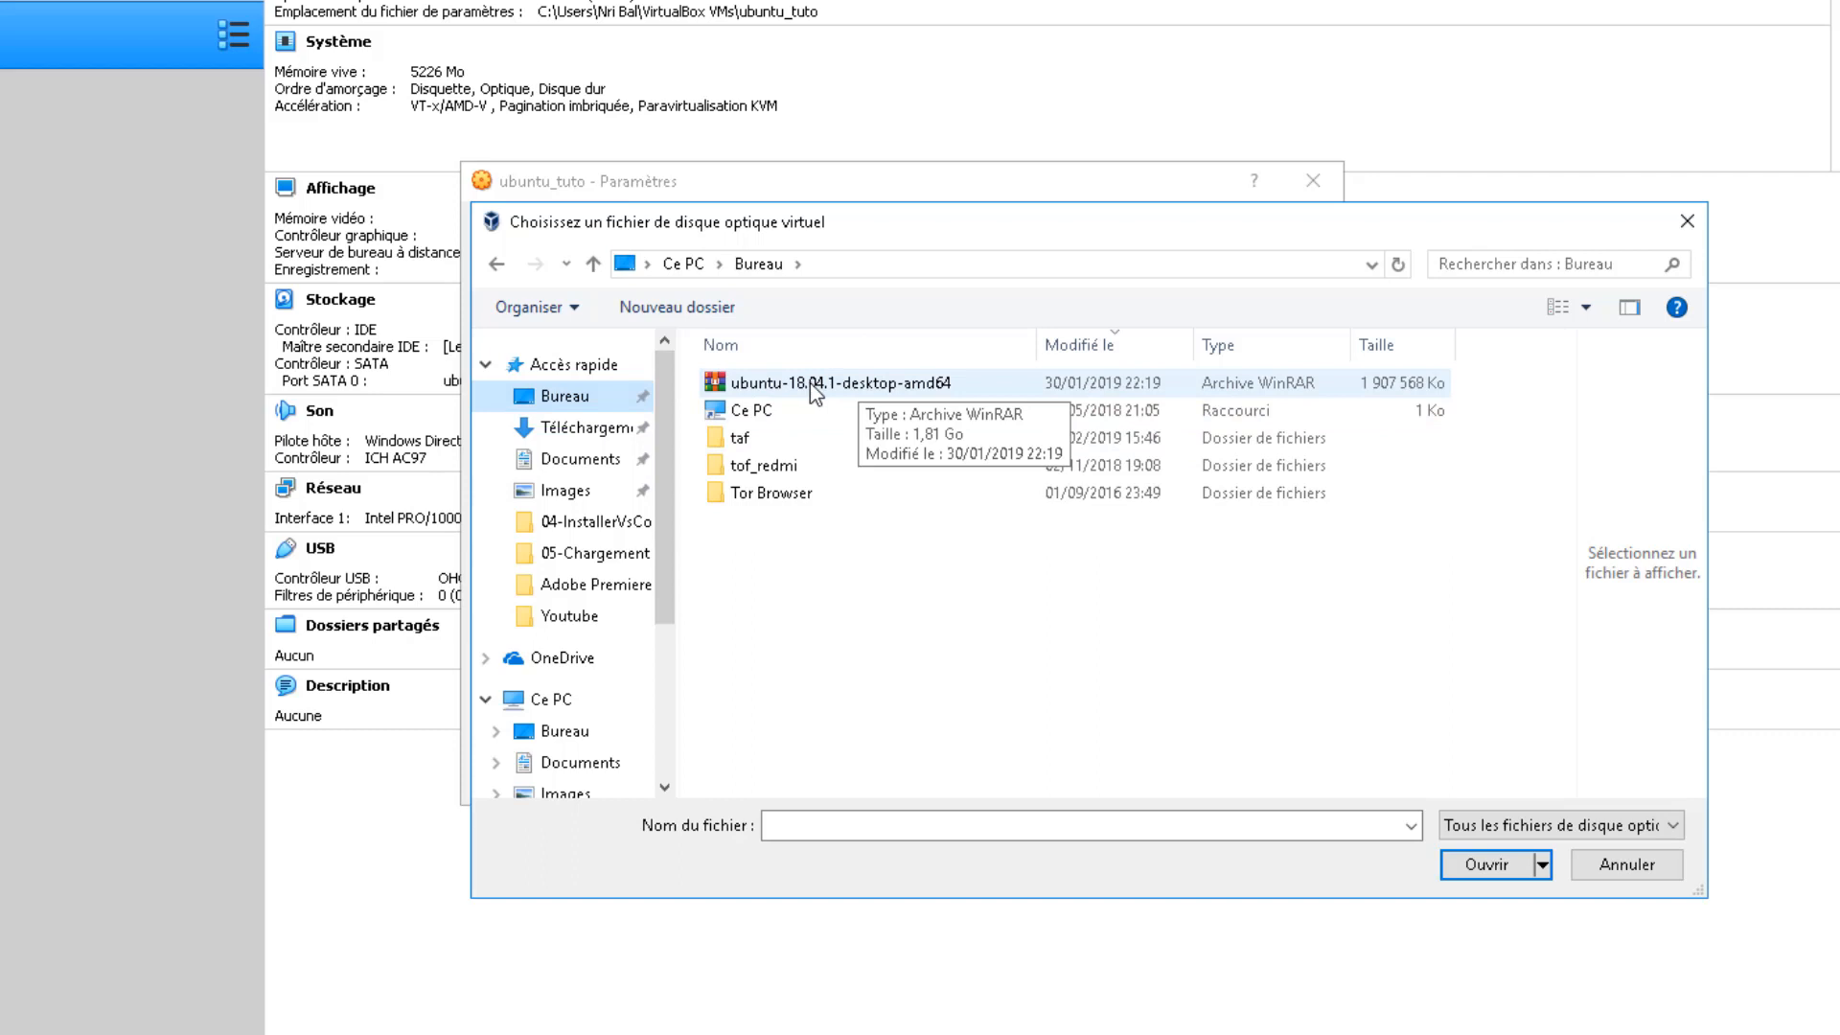
left_click(921, 387)
double_click(921, 387)
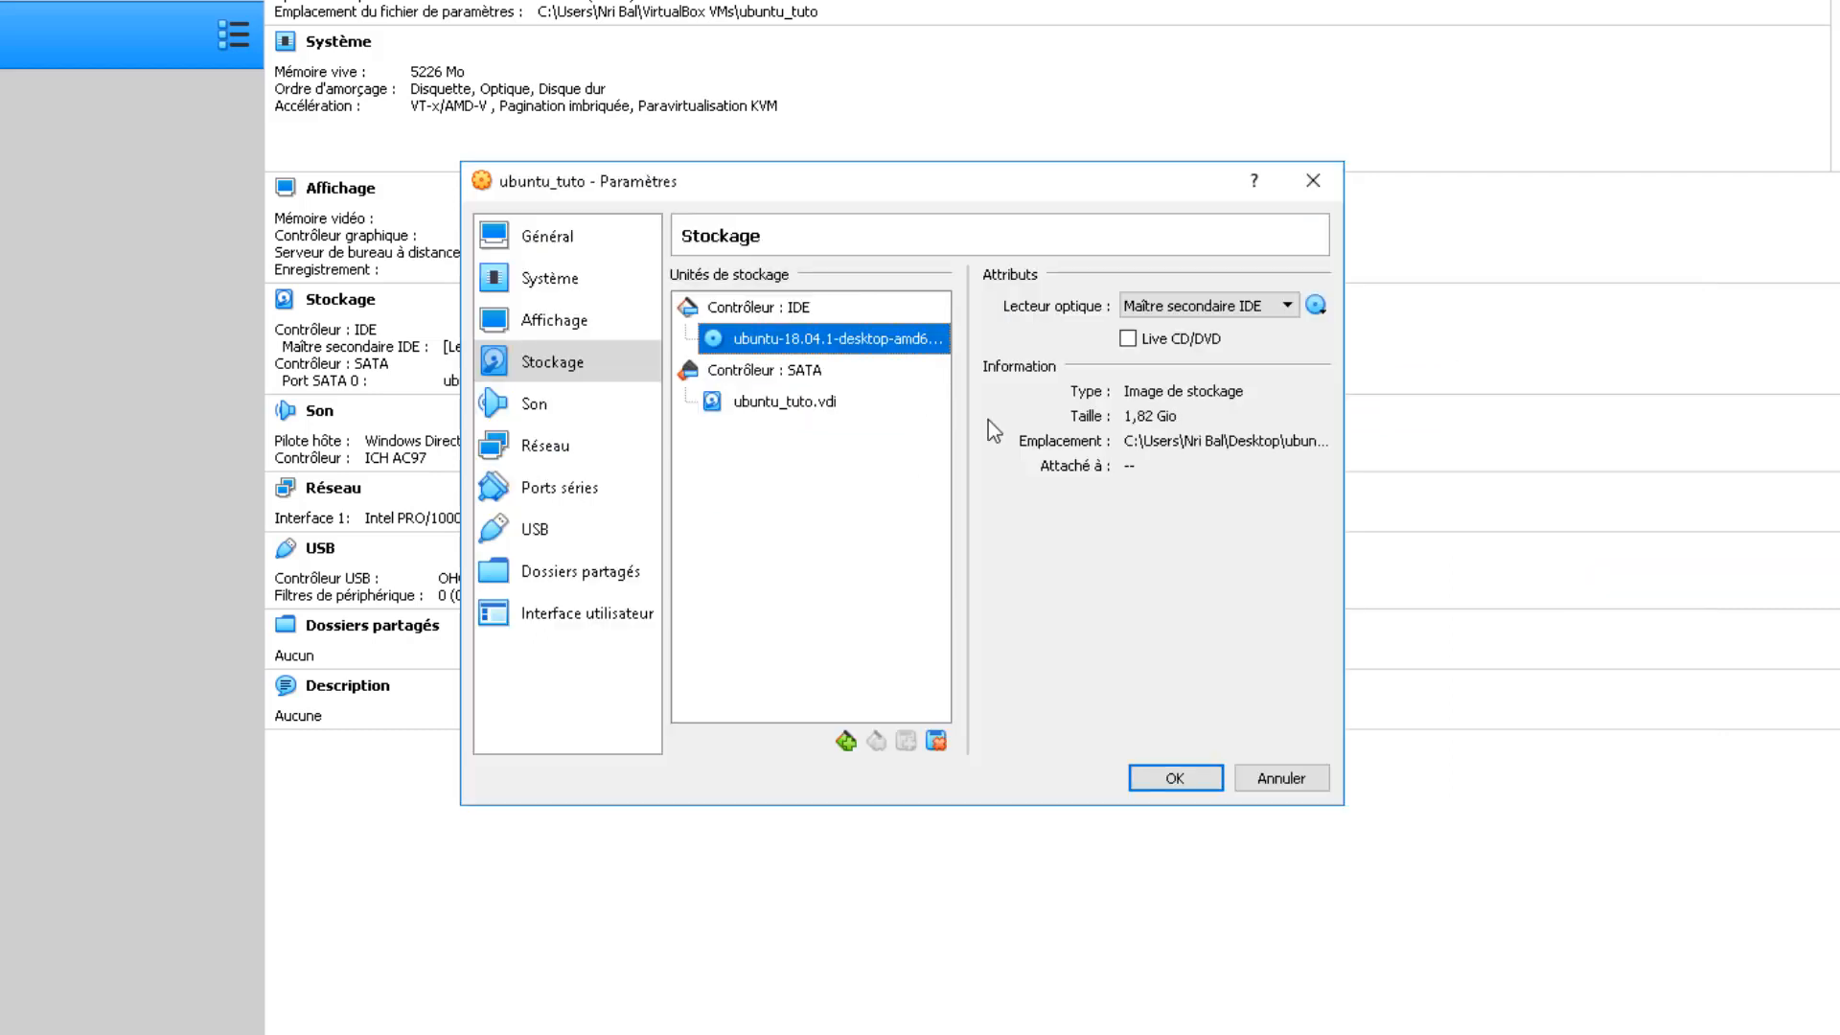
left_click(1195, 788)
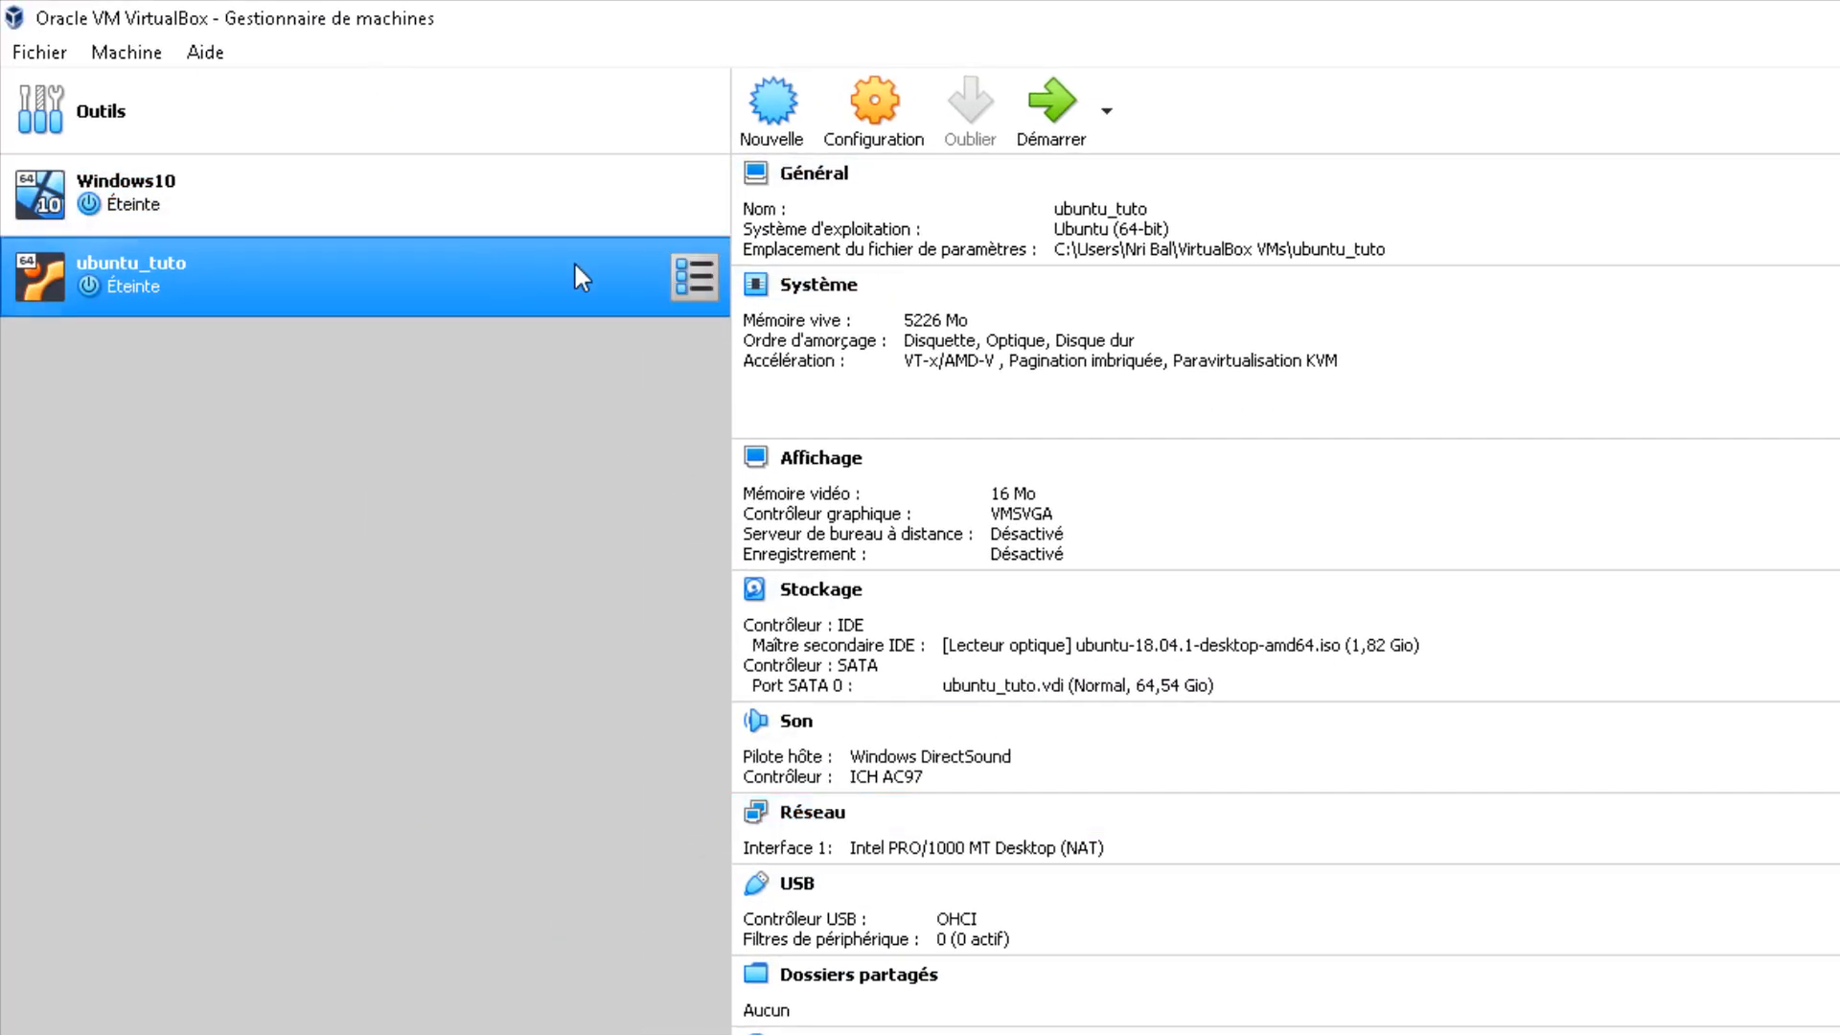
Step: Start ubuntu_tuto from the Ubuntu disc and choose Install Ubuntu on the Welcome screen
left_click(1066, 102)
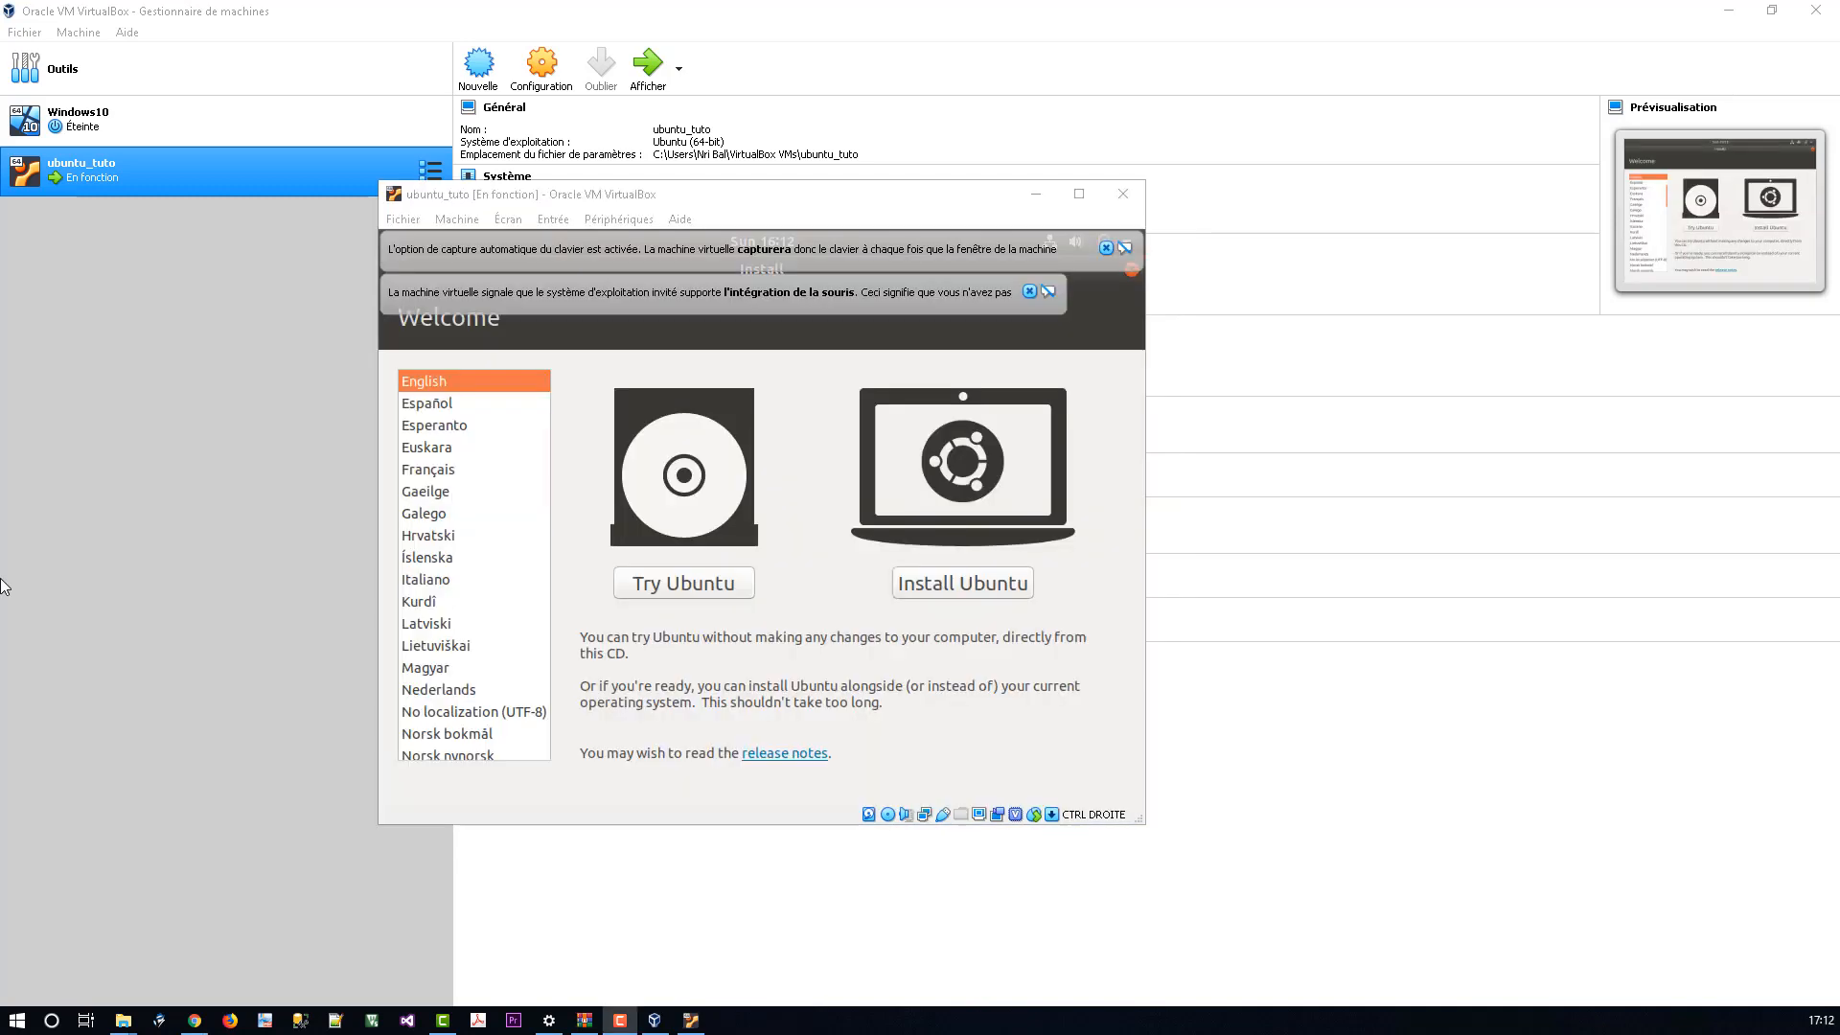
left_click(981, 590)
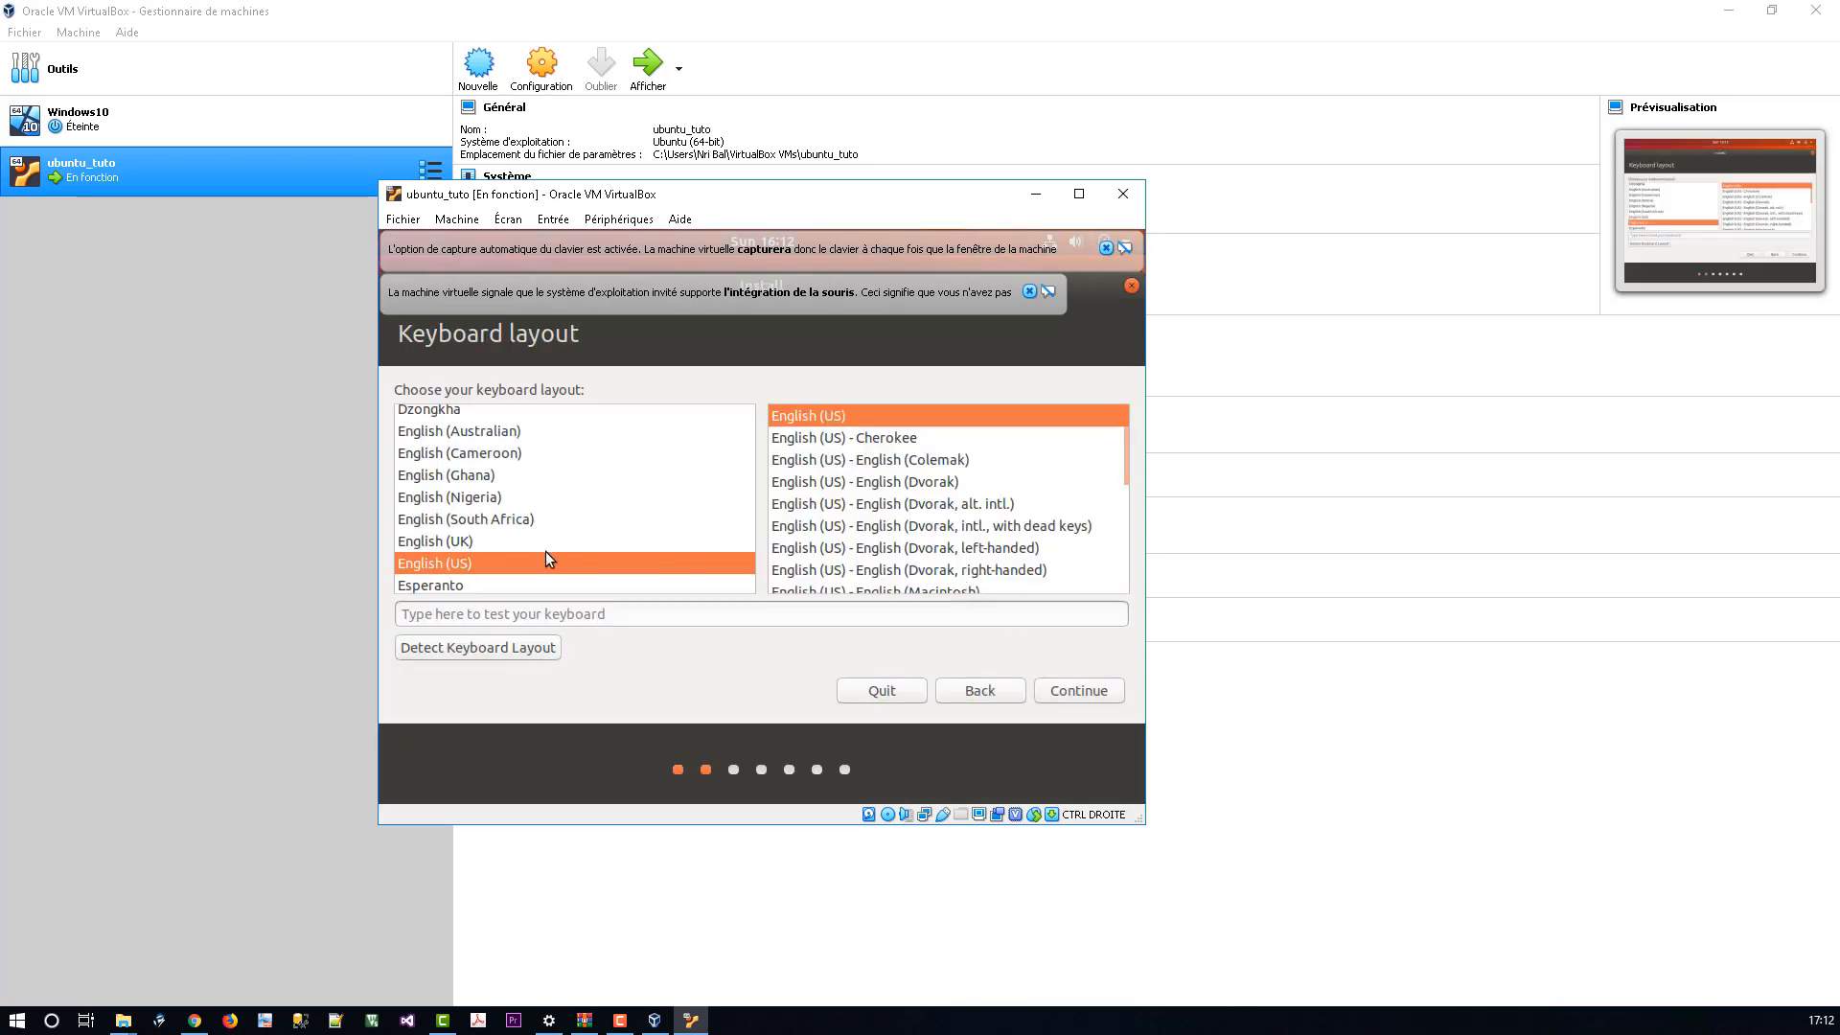
Step: Select the French keyboard layout in the installer and continue
scroll(545, 551, "down", 3)
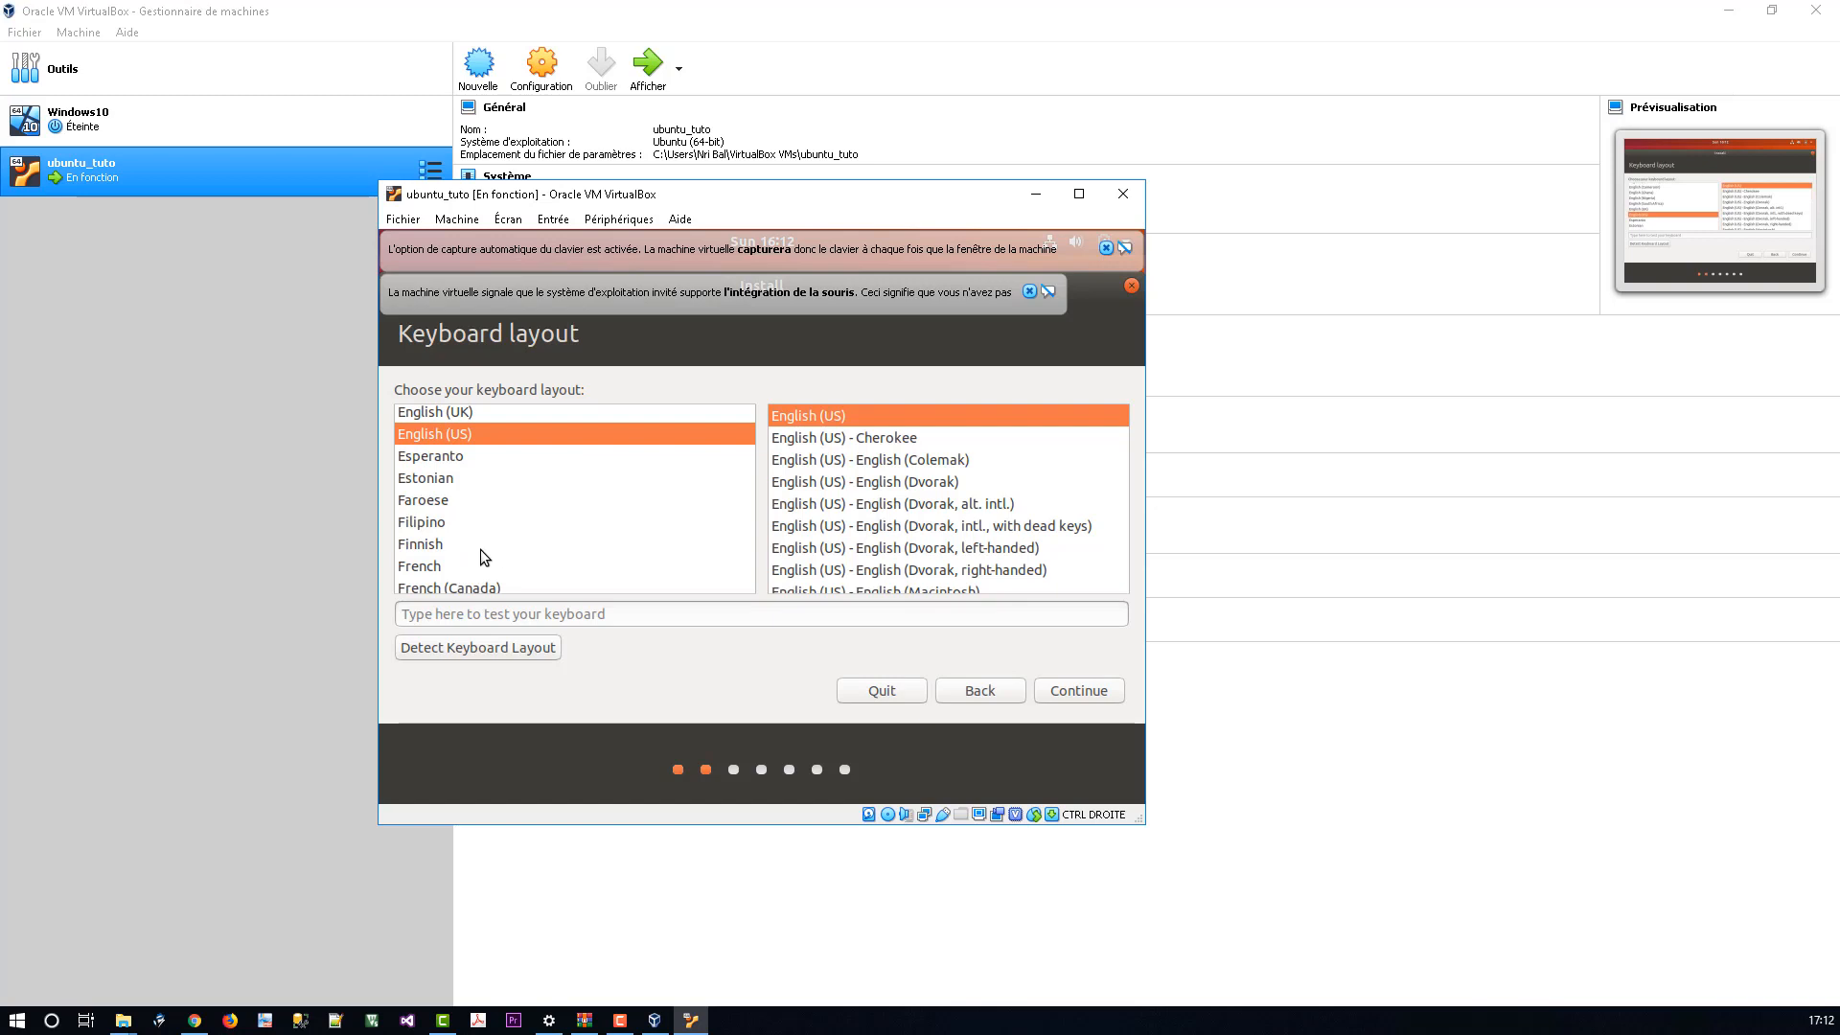
left_click(458, 565)
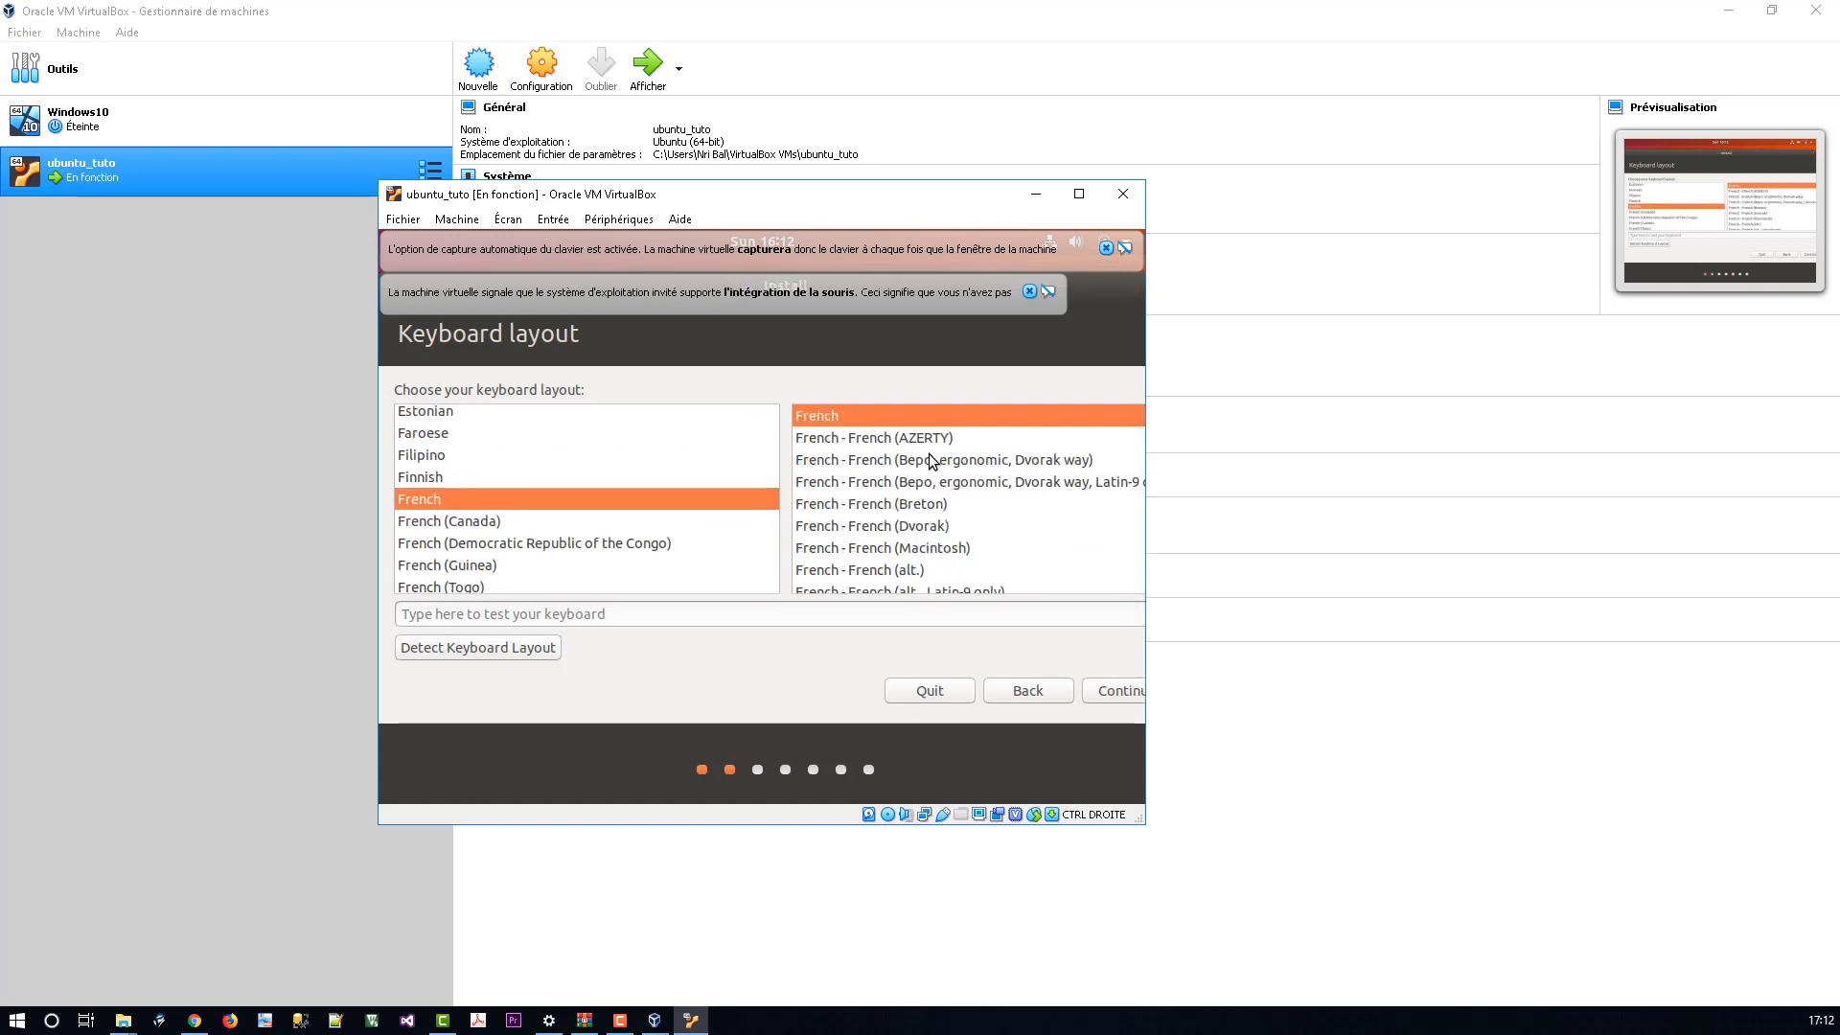
left_click(1123, 692)
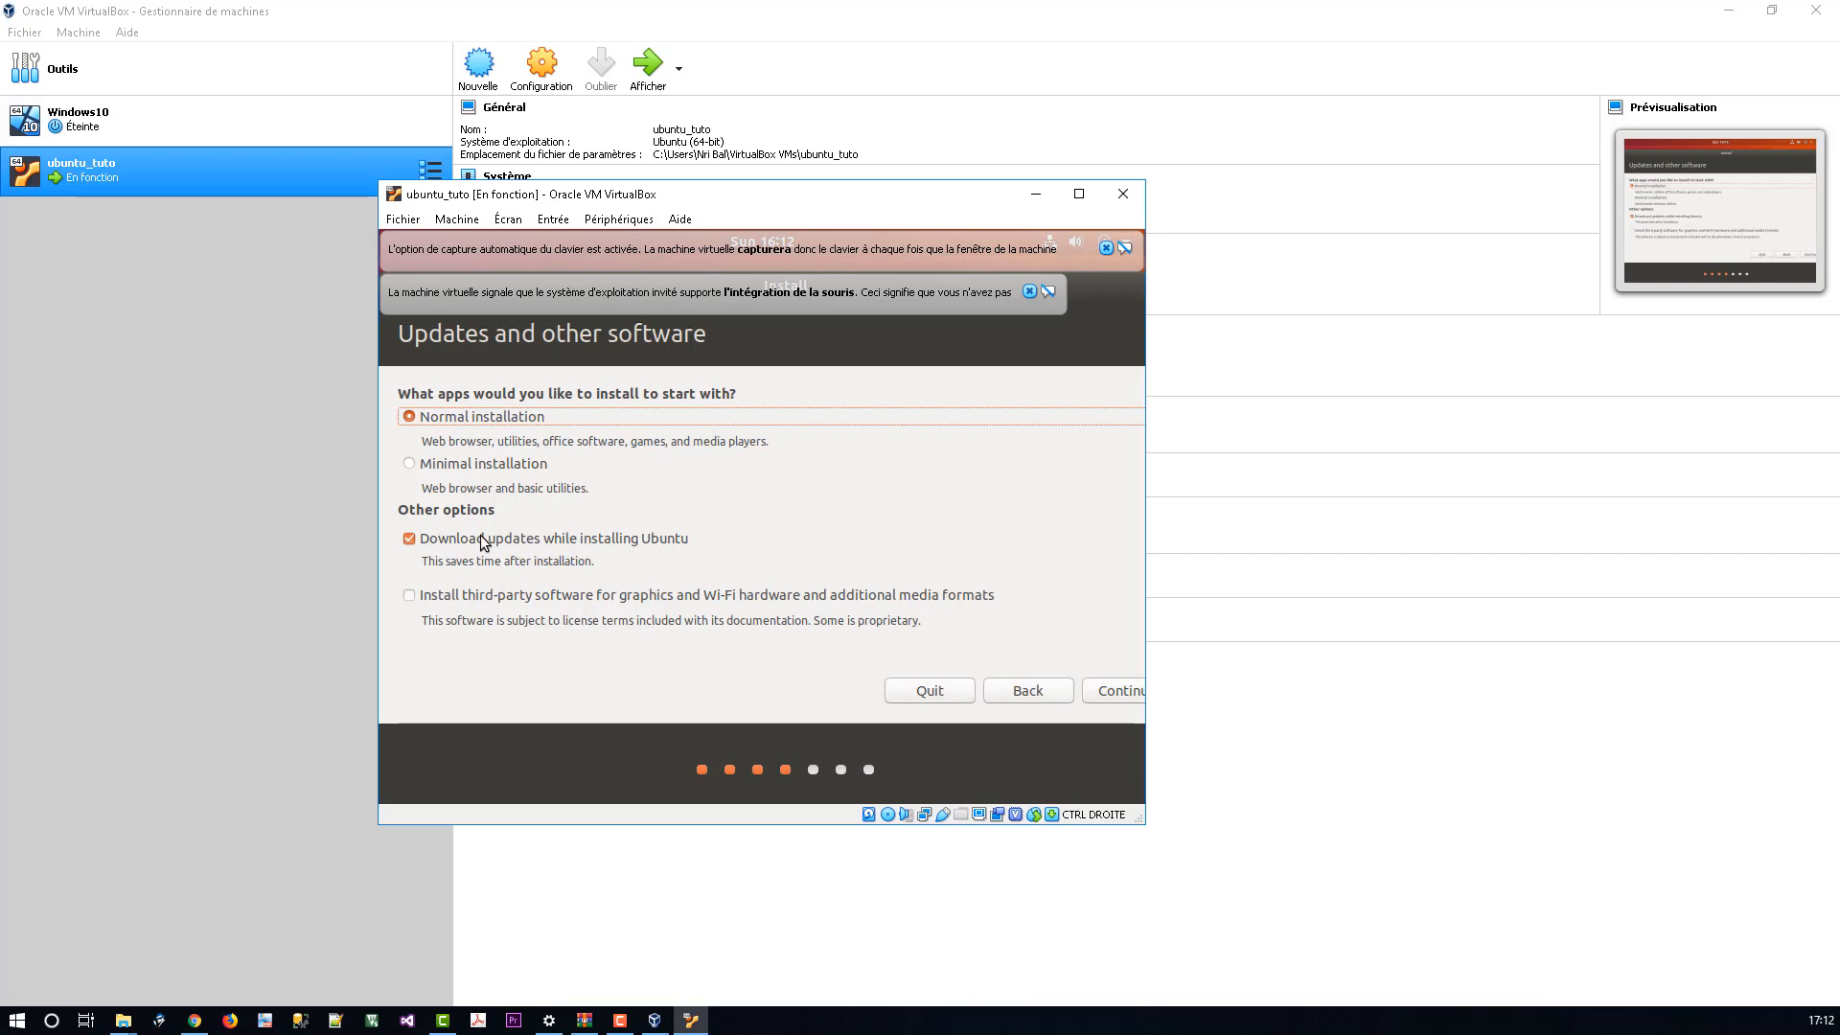
Step: Keep normal installation, erase the disk, confirm the partition changes and accept the Paris time zone
left_click(1117, 697)
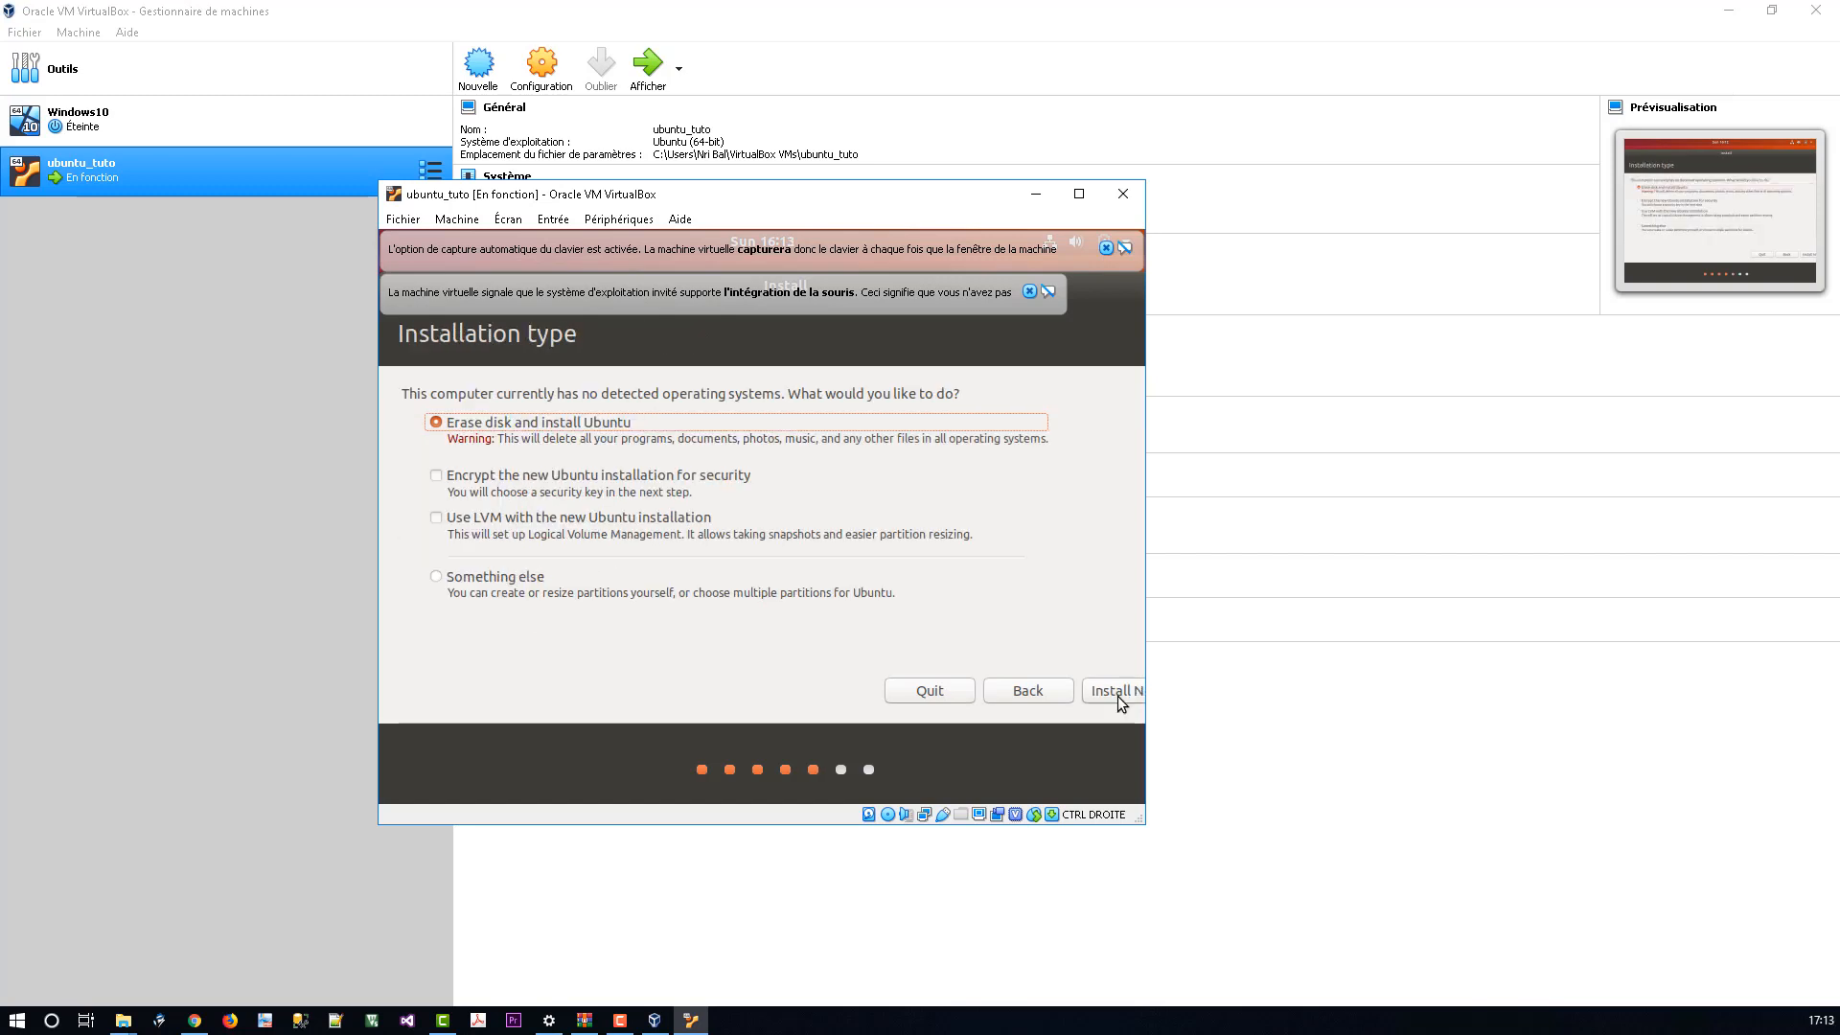
left_click(1115, 693)
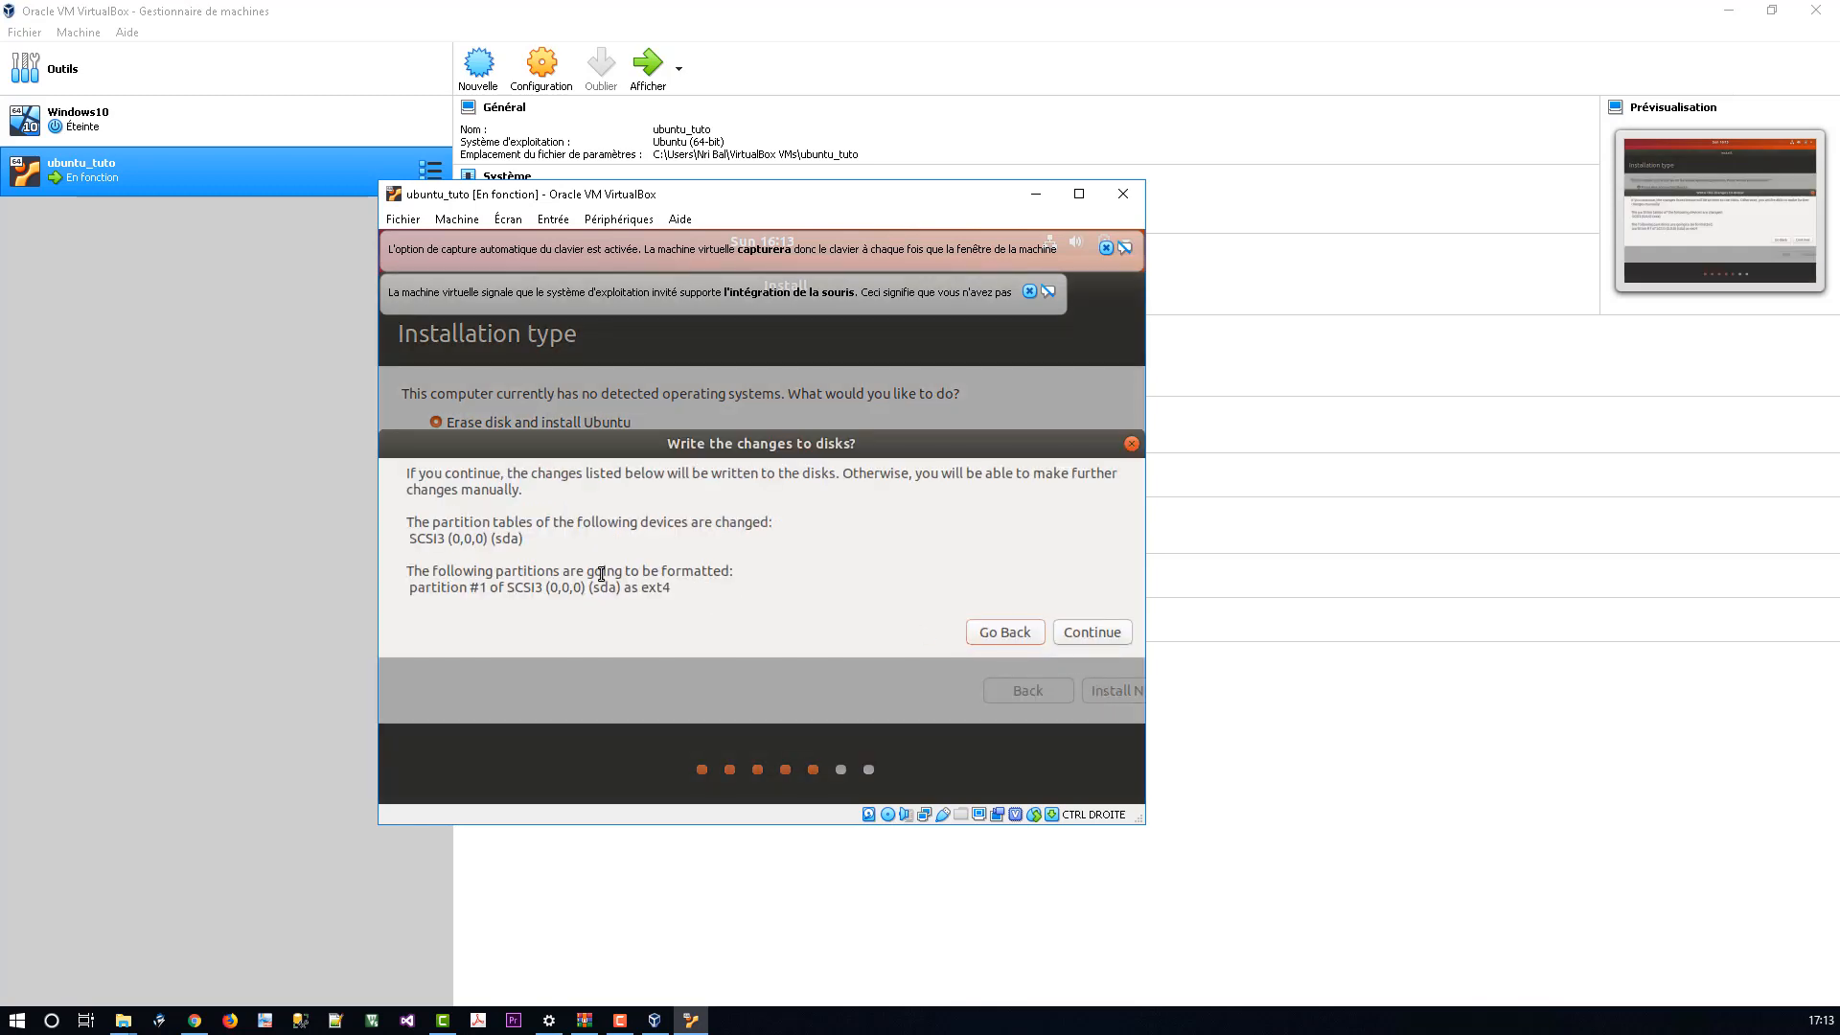
left_click(1090, 632)
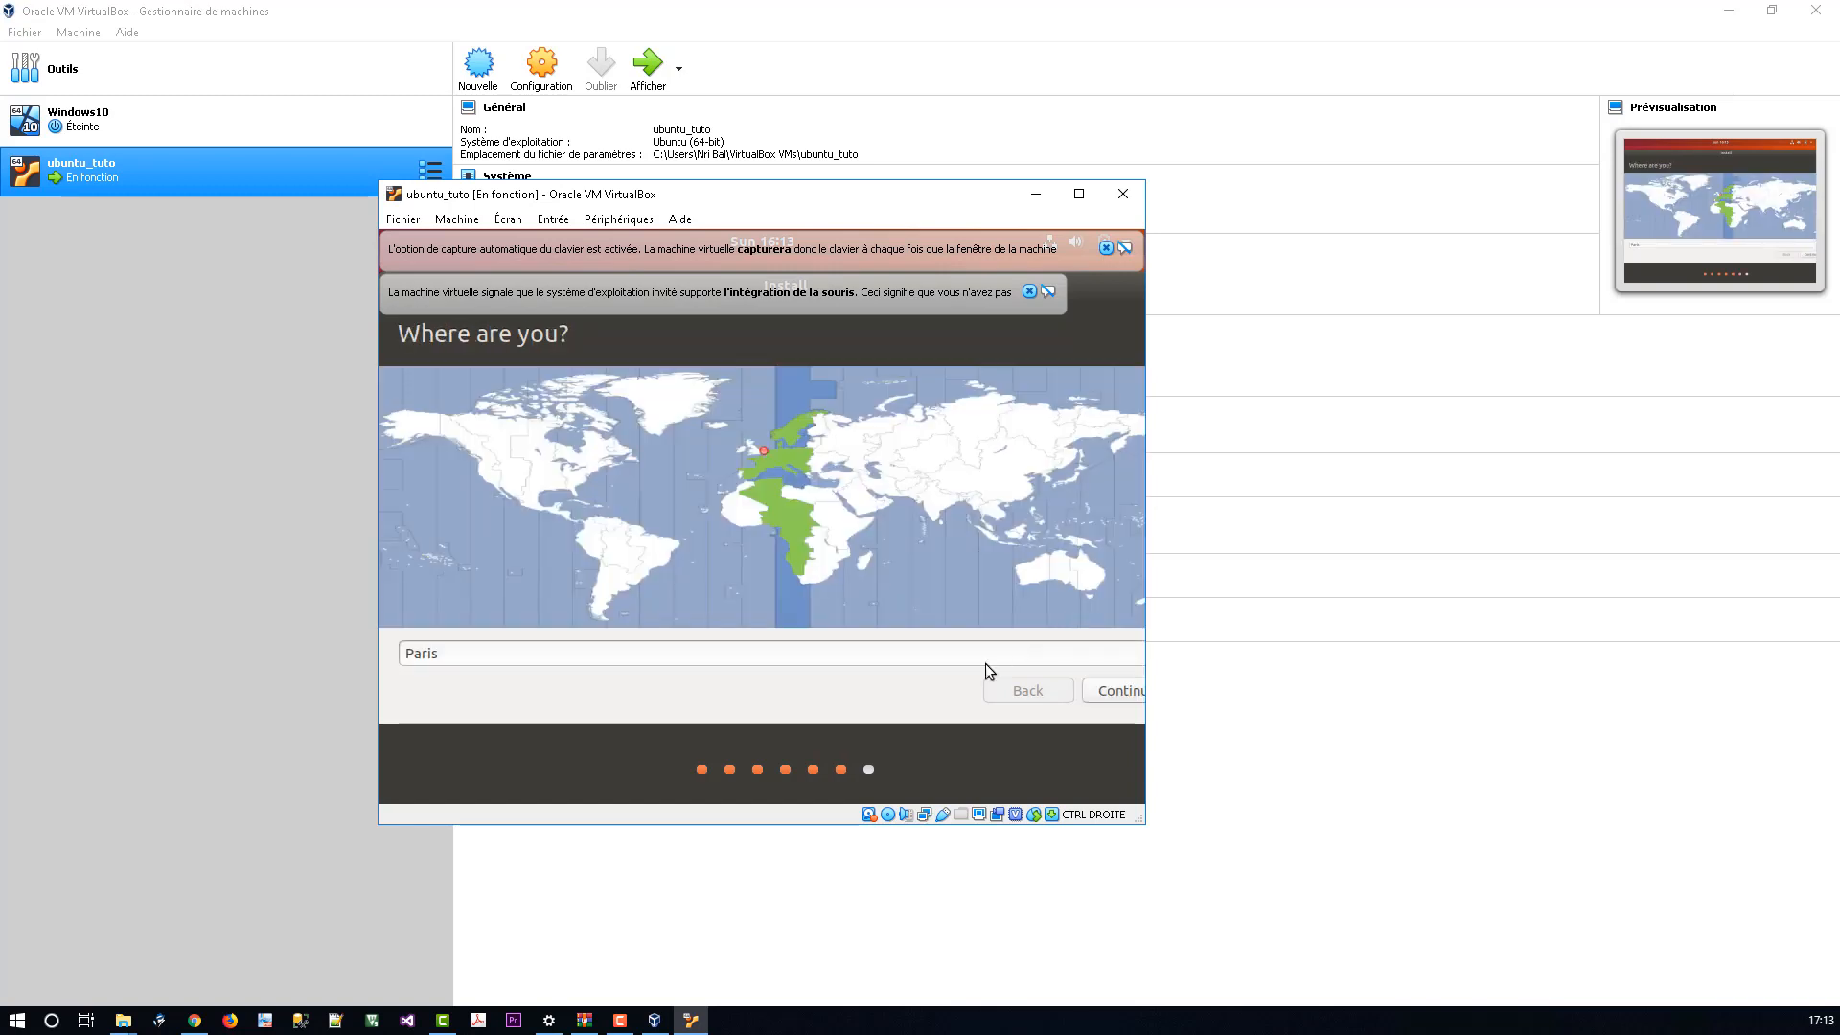
left_click(1118, 694)
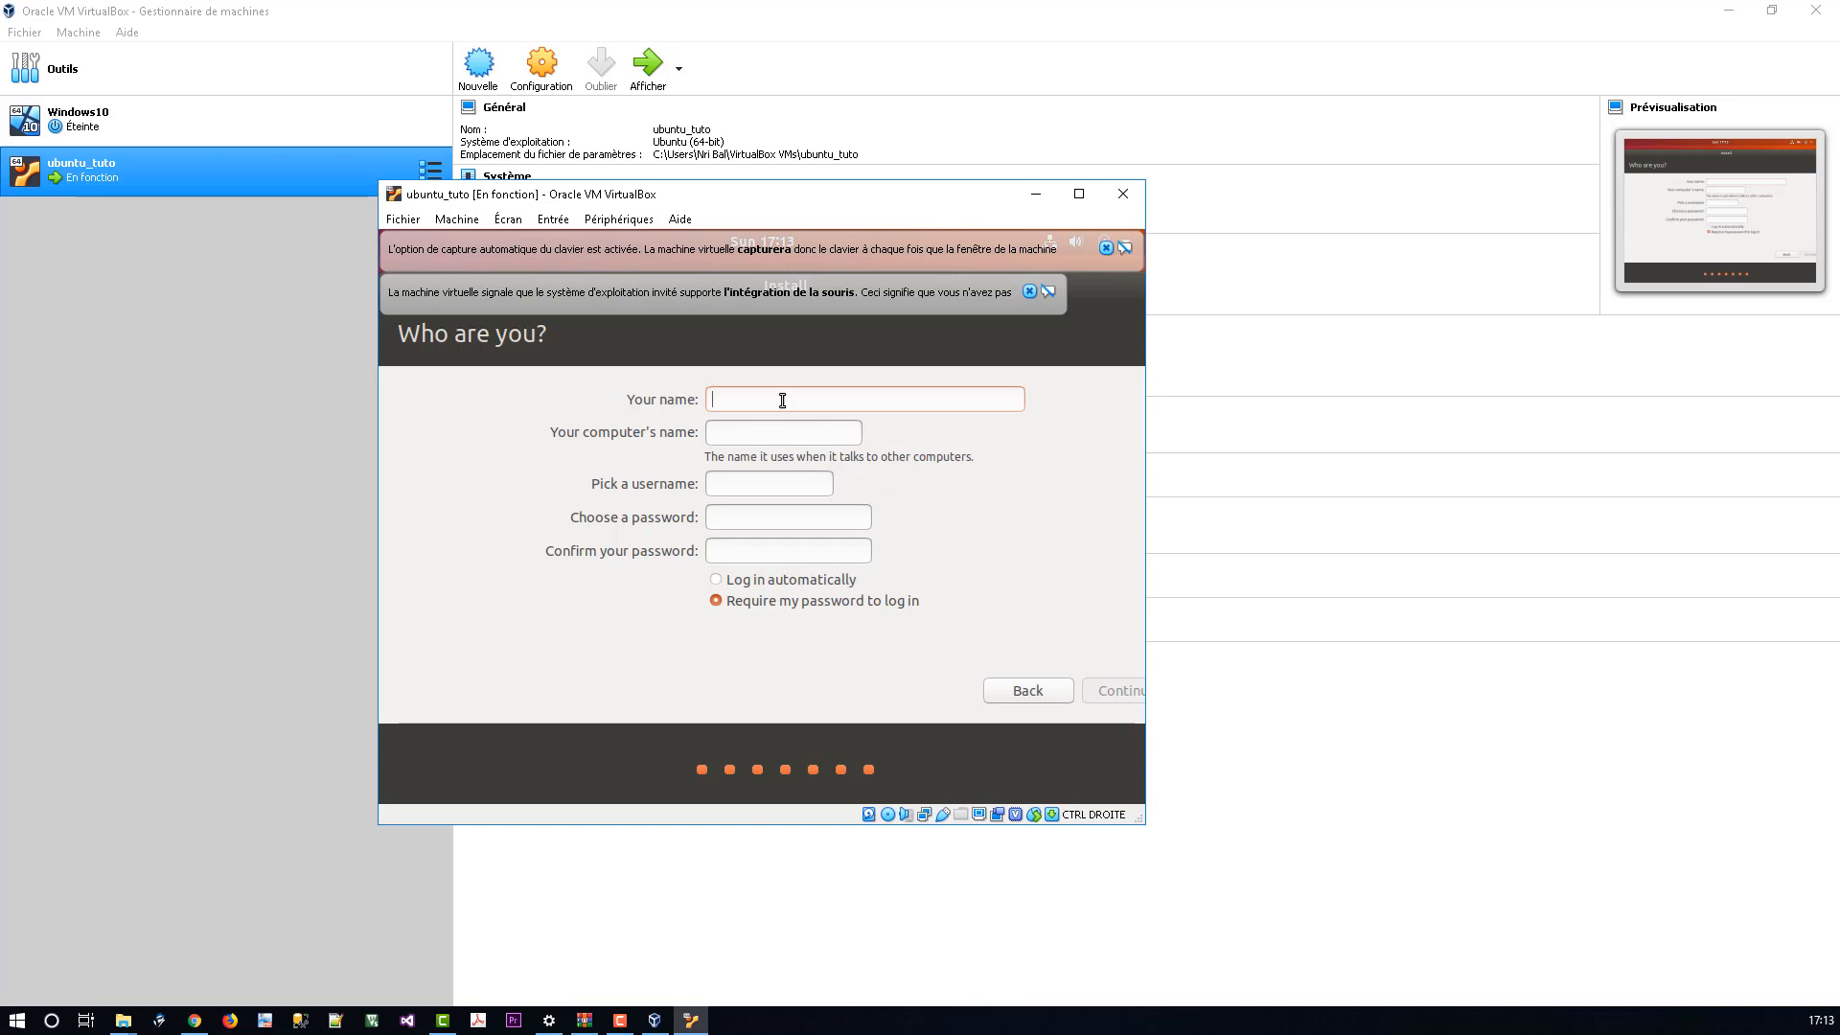
Step: Enter stepin as the name and trim the computer name to stepin
type("stepin")
double_click(820, 431)
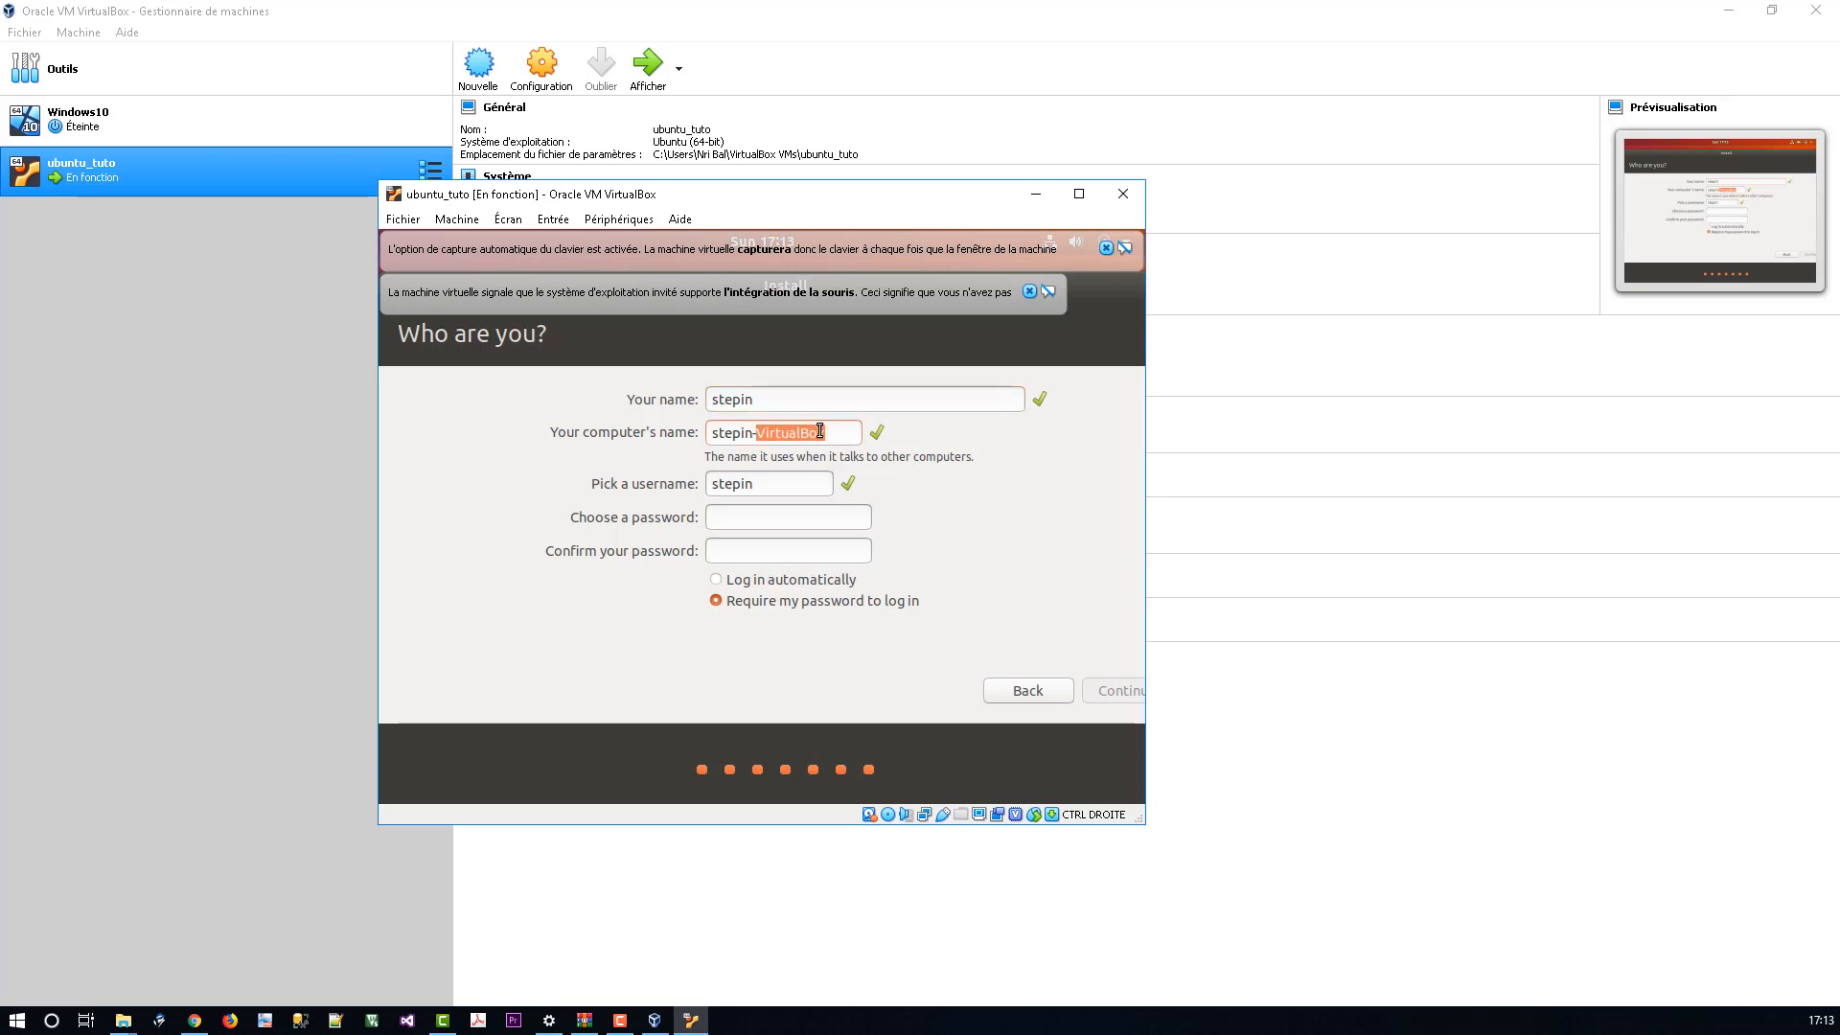
key("BackSpace")
key("BackSpace")
Step: Enter and confirm the account password, choose automatic login, and start installing
left_click(785, 520)
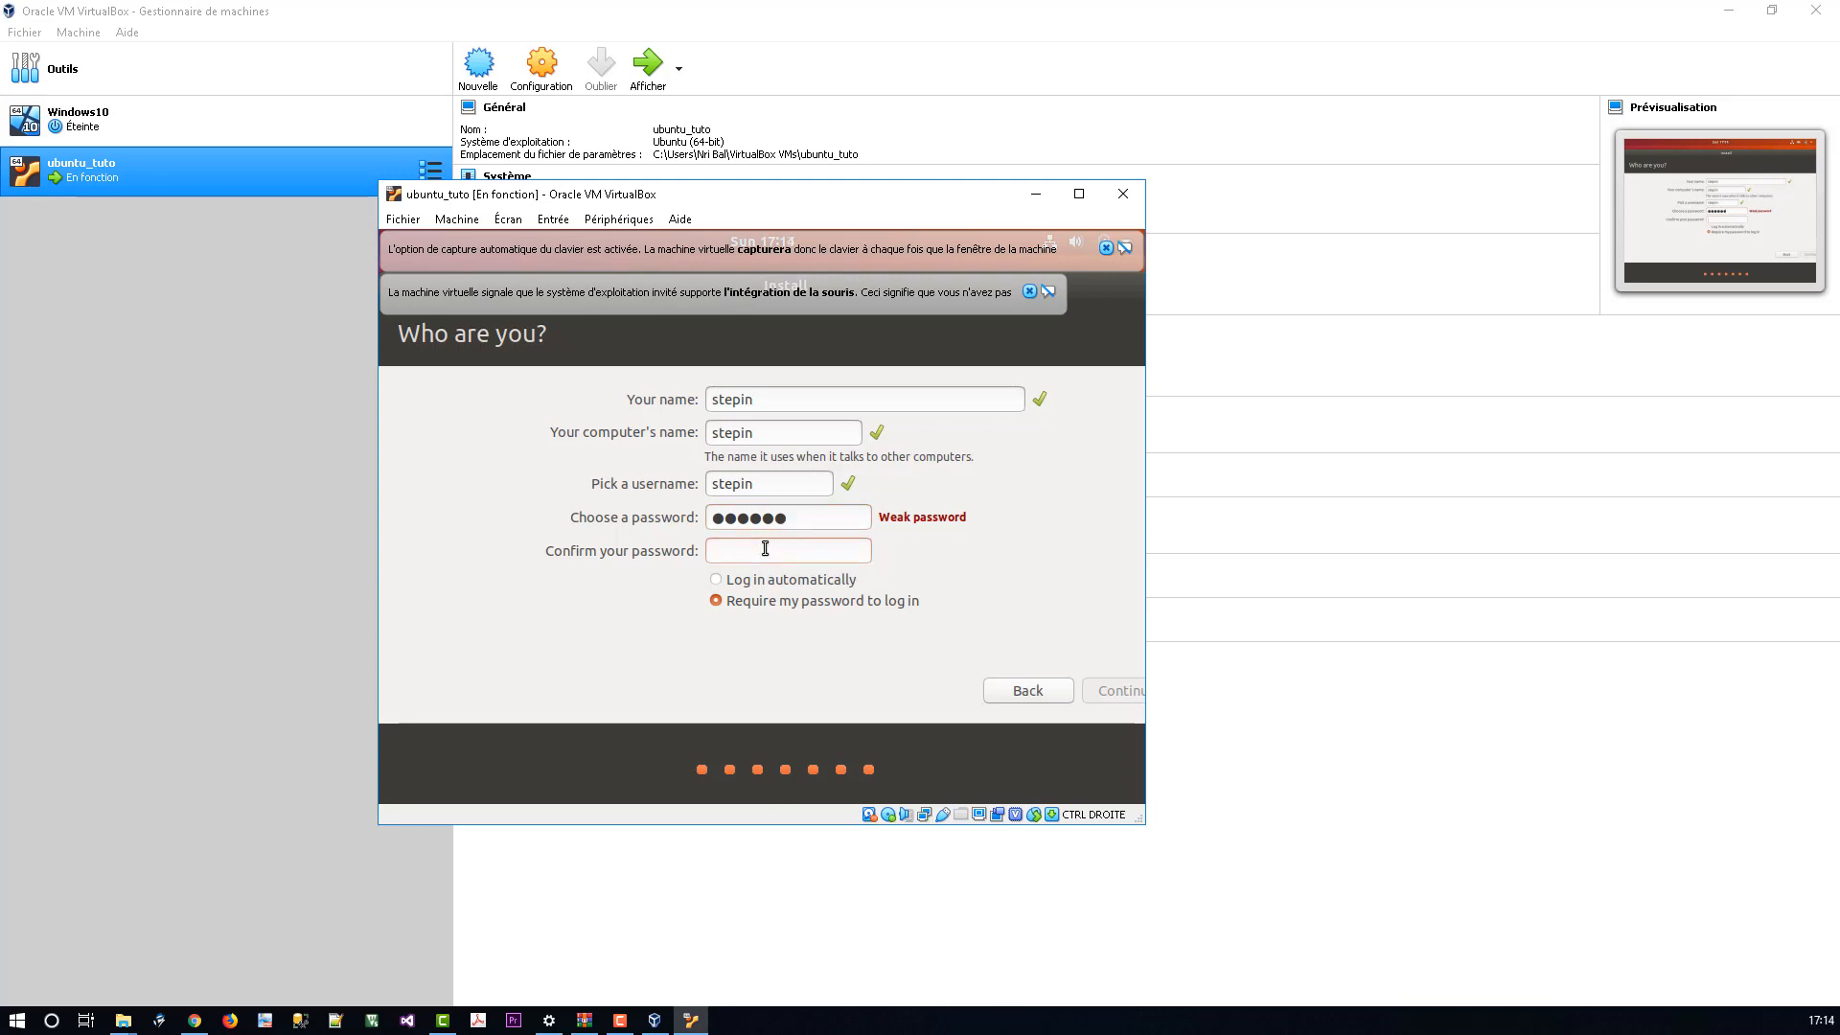
left_click(718, 579)
left_click(1109, 692)
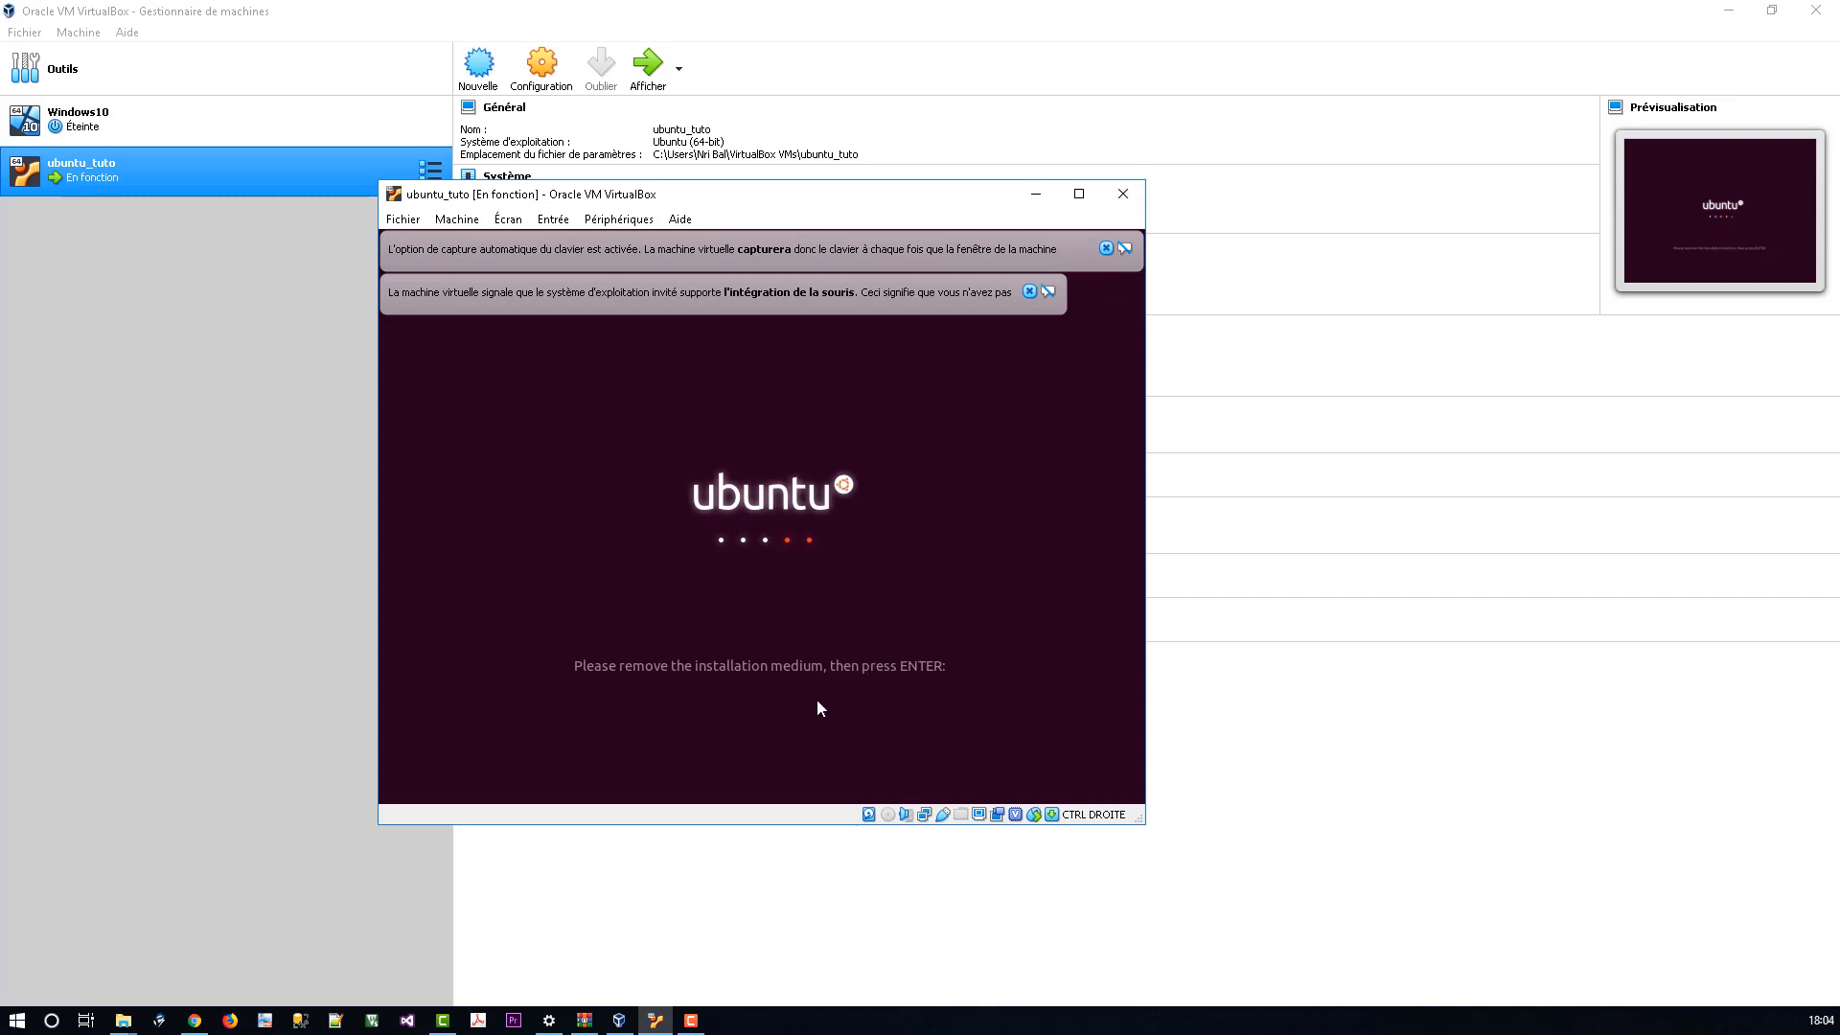
Step: Power off ubuntu_tuto by closing its window, then start it again from the manager
left_click(1122, 194)
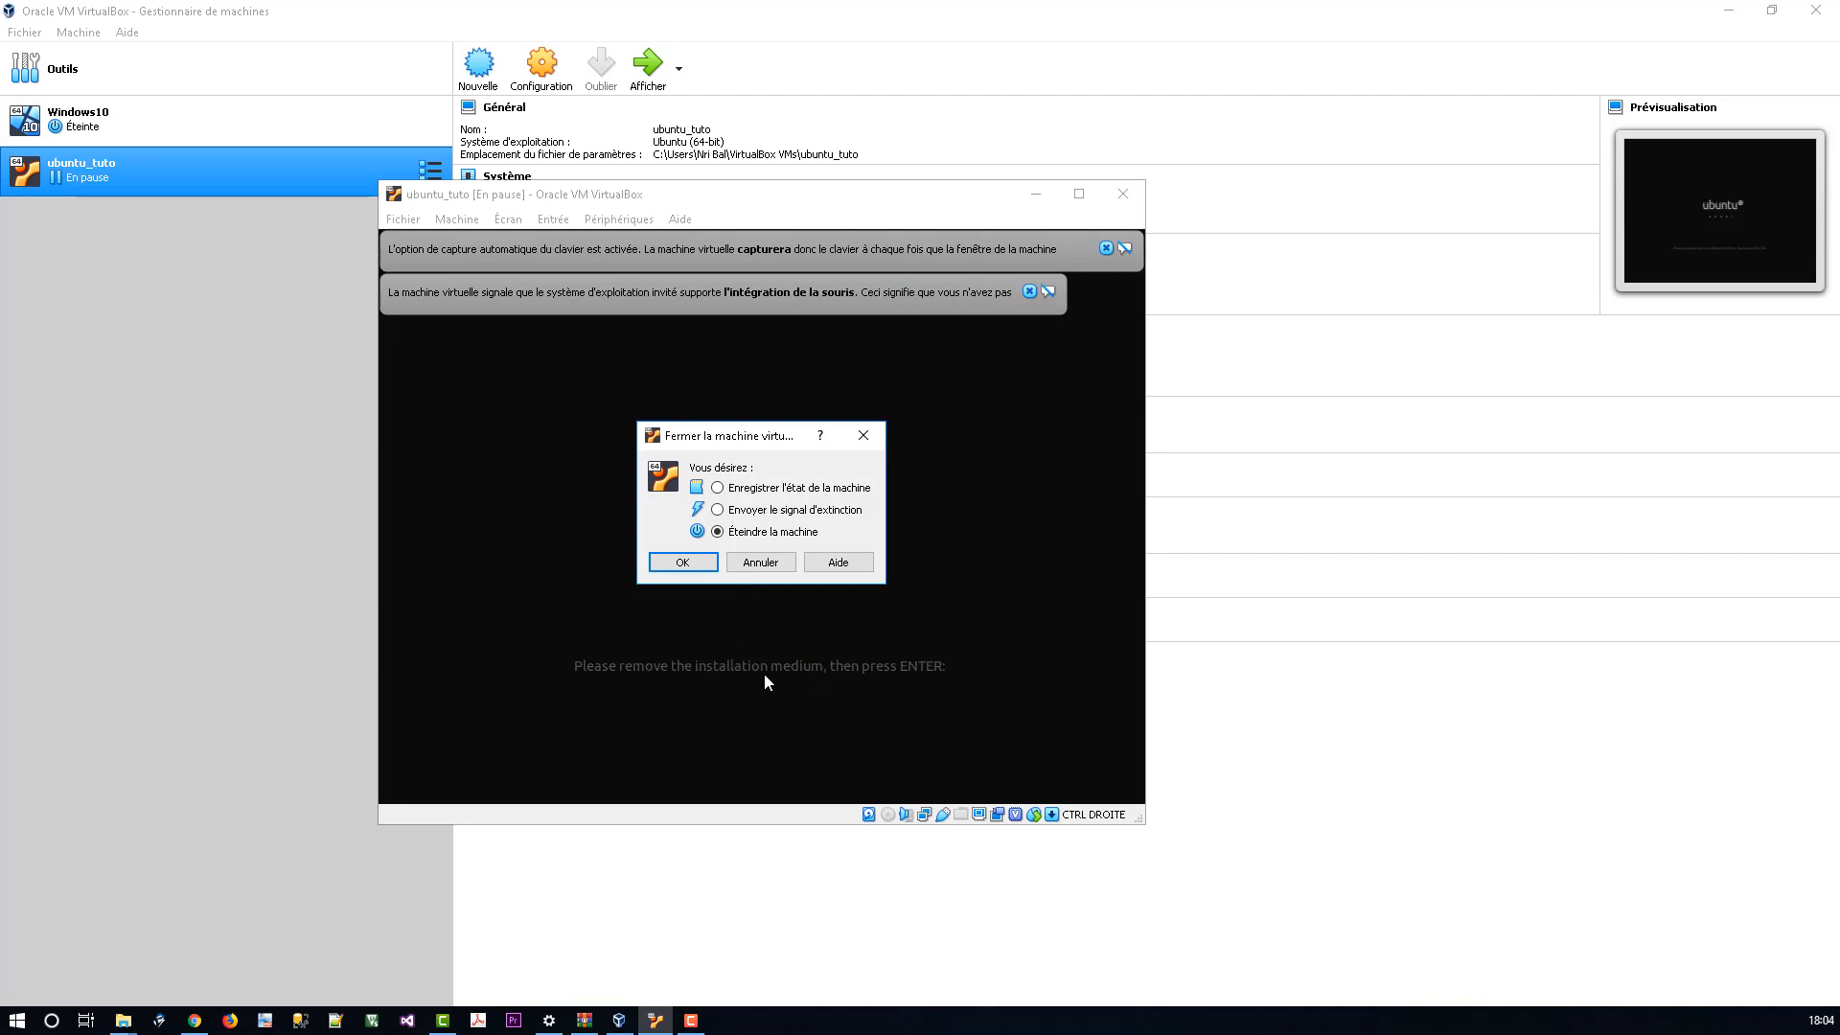
left_click(683, 562)
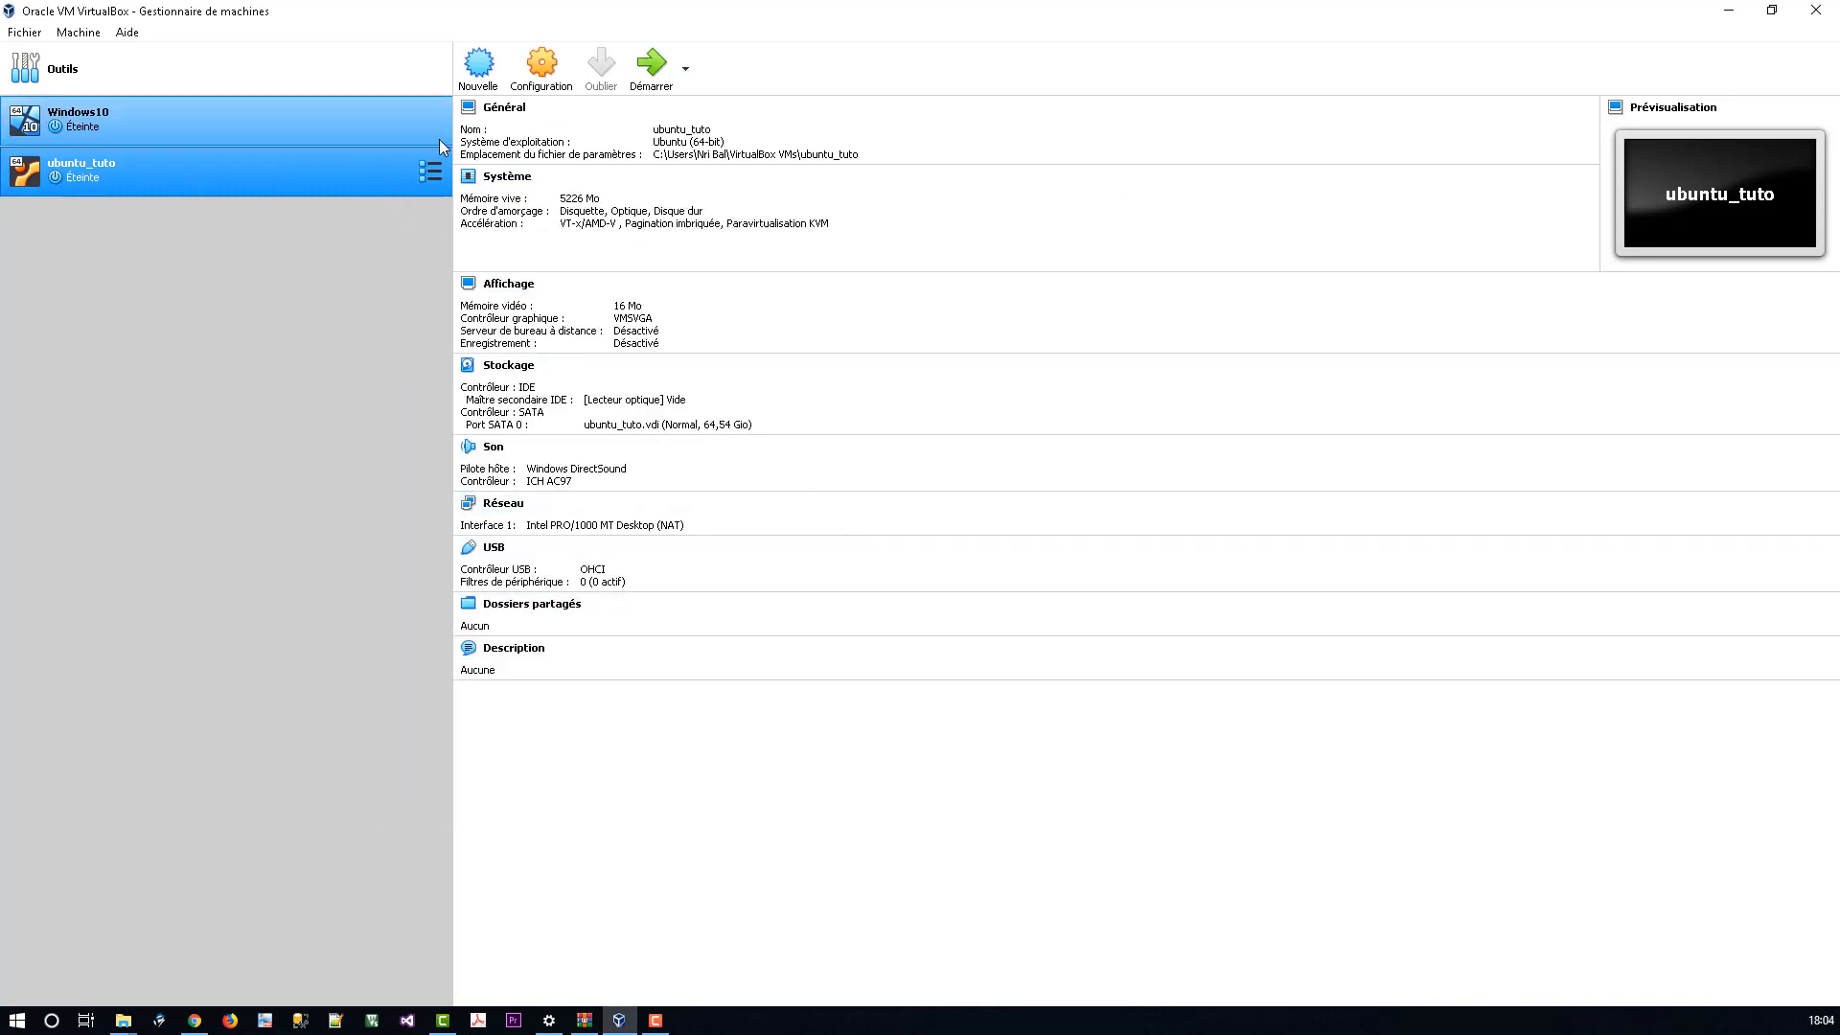
left_click(659, 82)
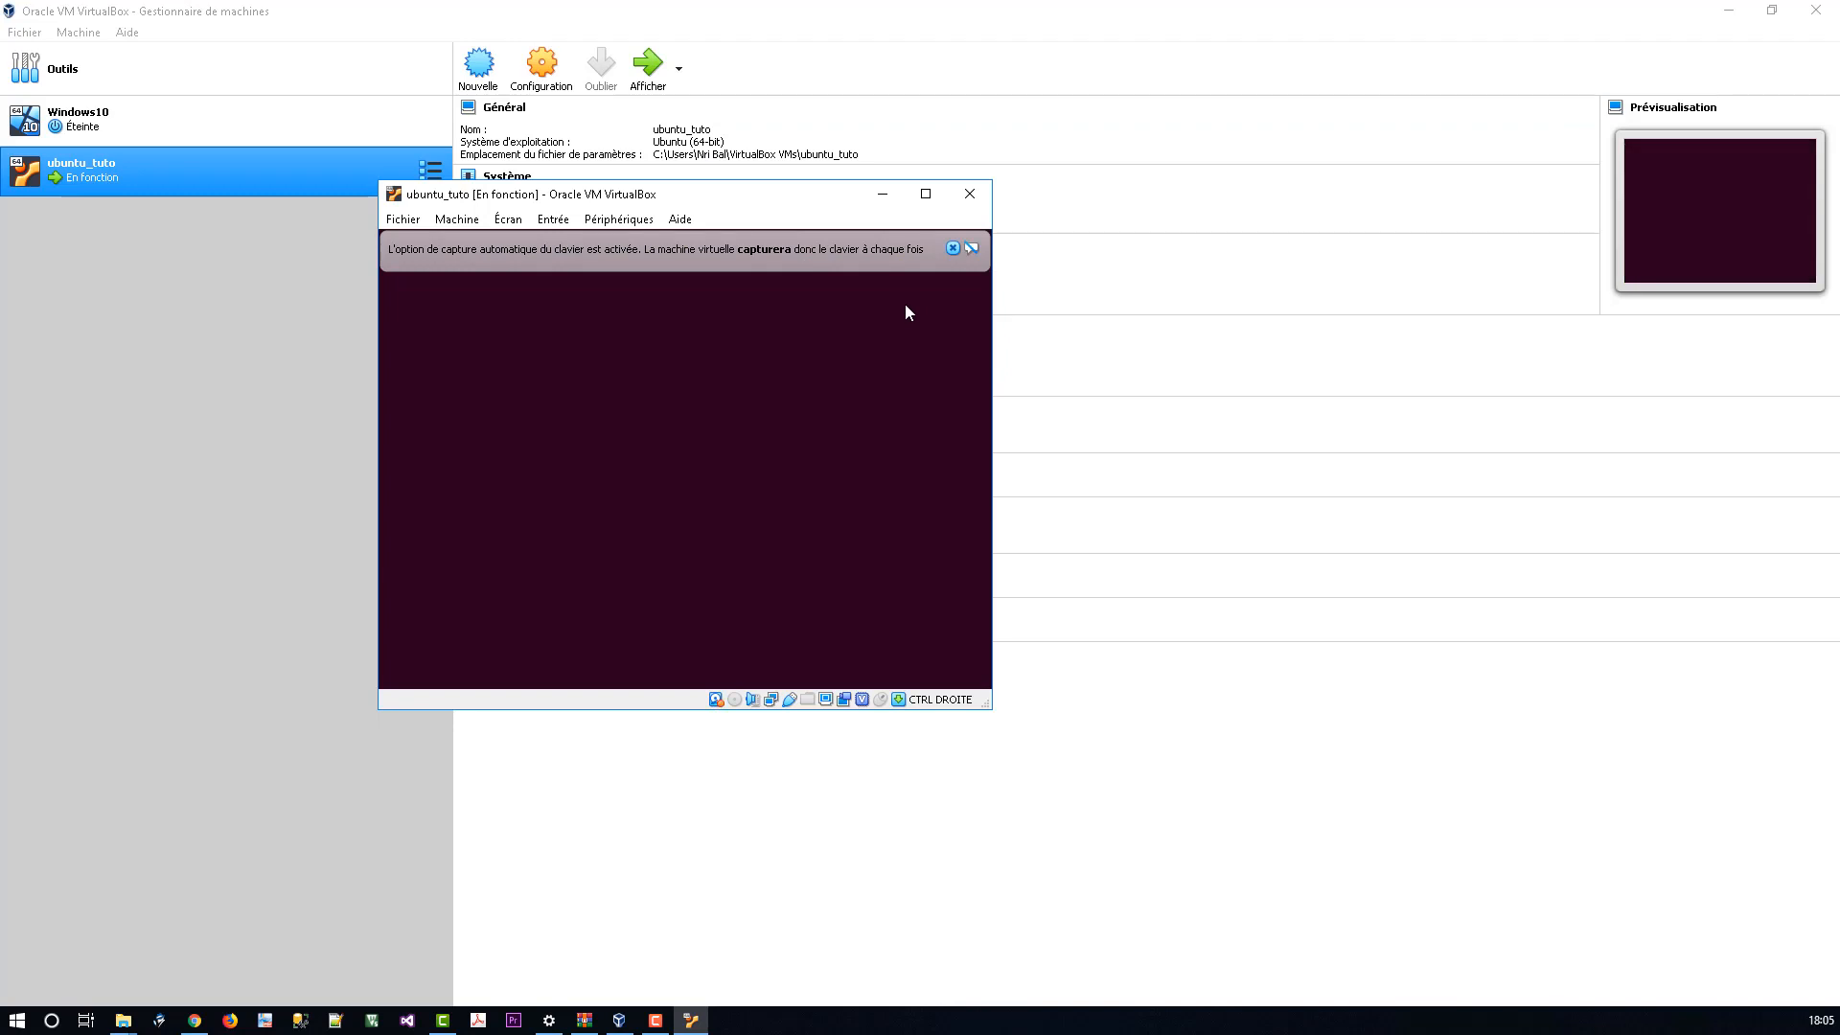
Step: Dismiss the keyboard and mouse notices, reposition the VM window, and maximize it
left_click(1107, 291)
left_click(1107, 251)
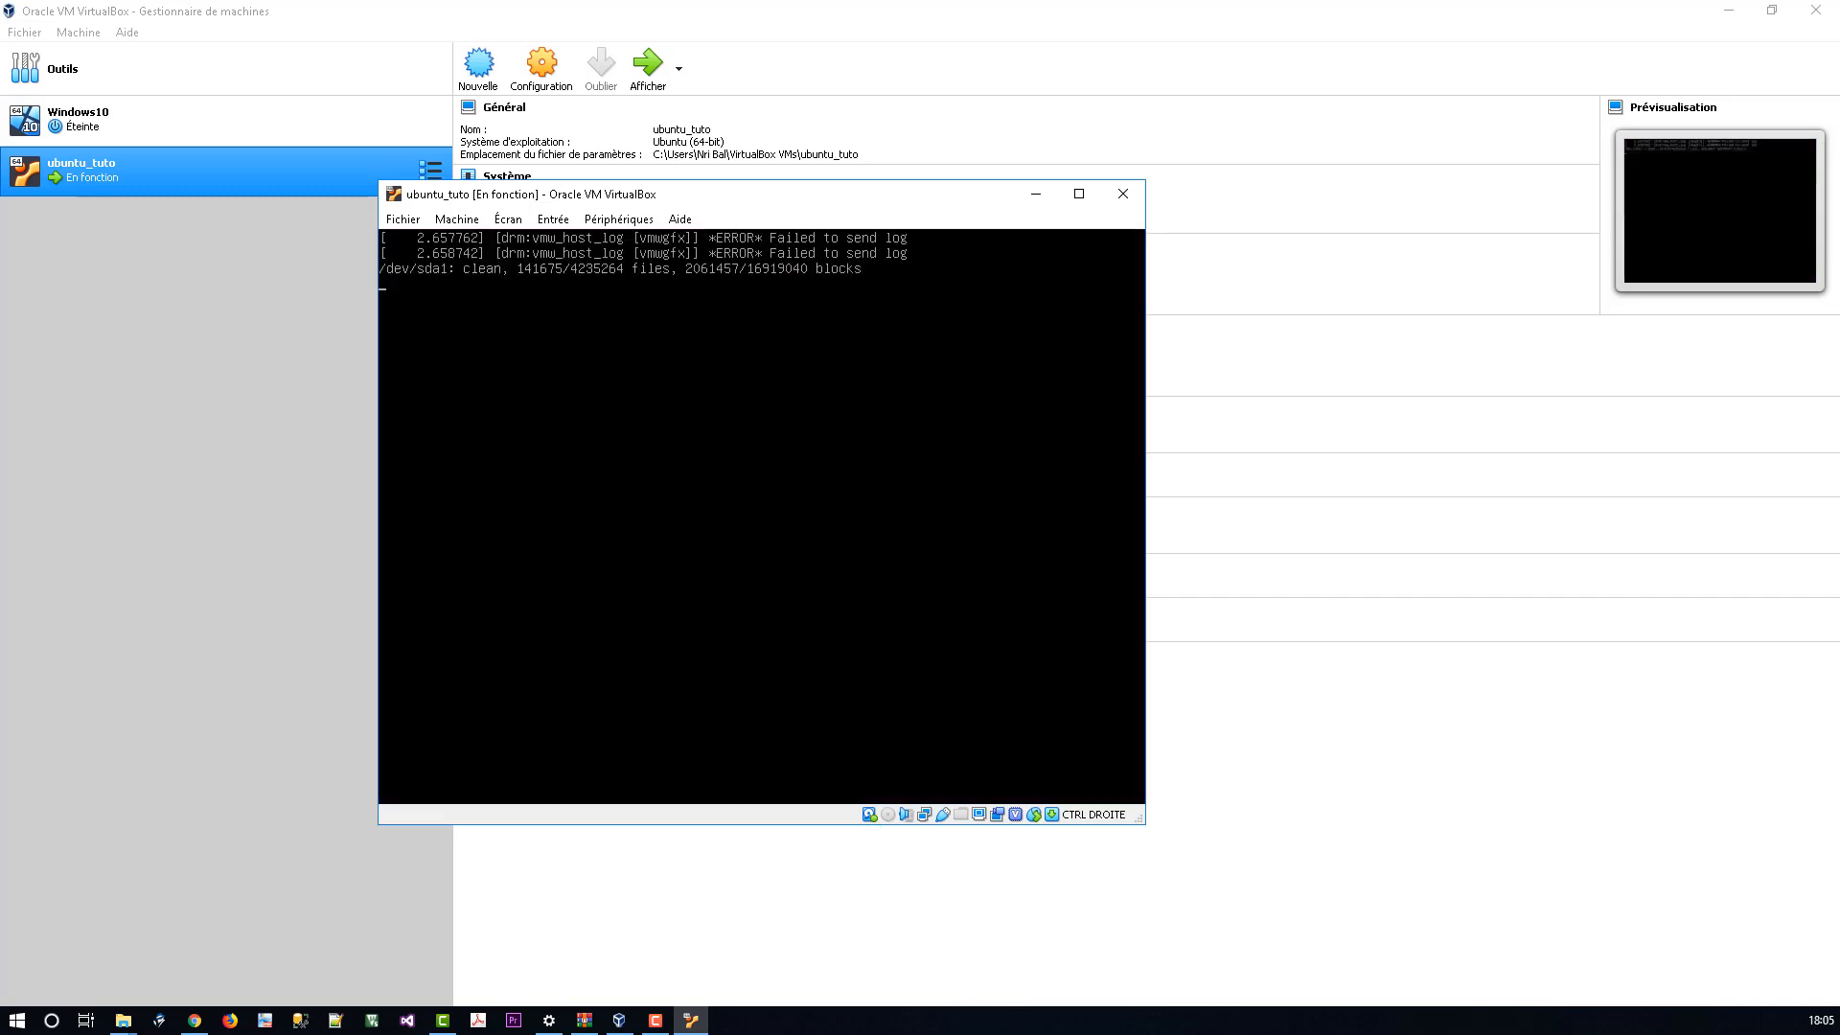
left_click_drag(711, 198, 748, 161)
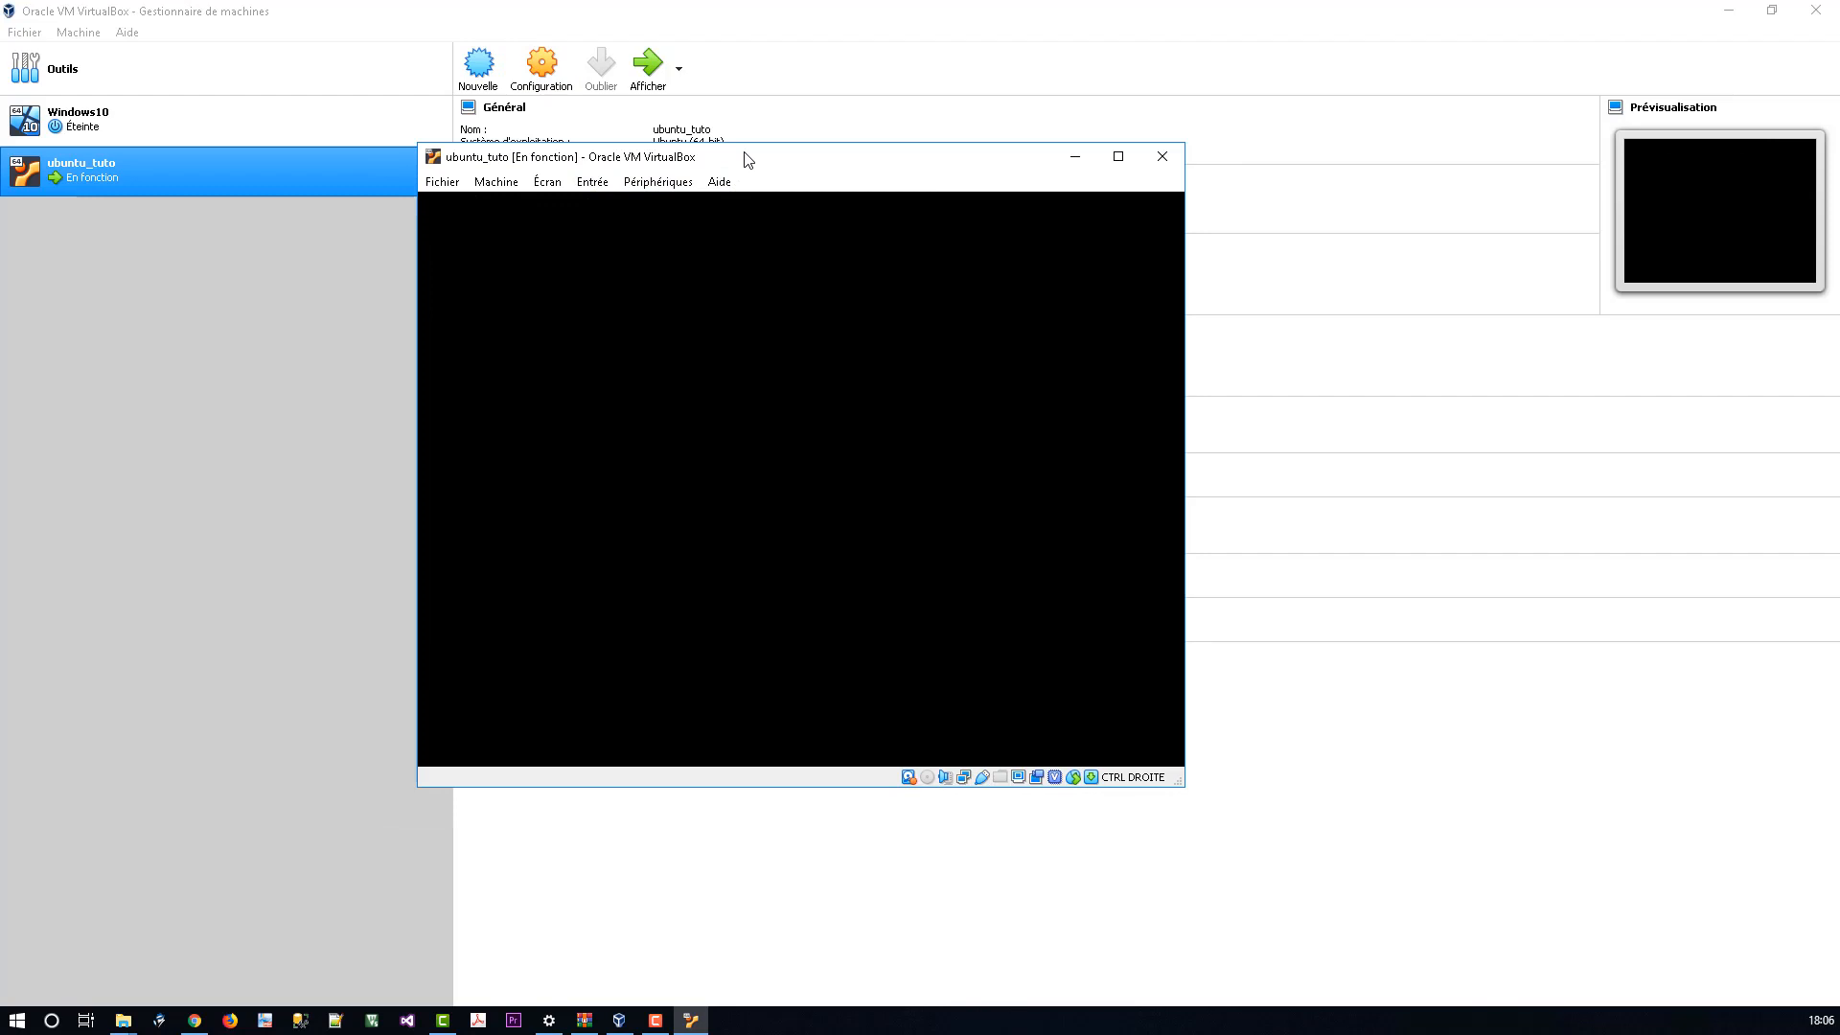
left_click_drag(739, 160, 905, 180)
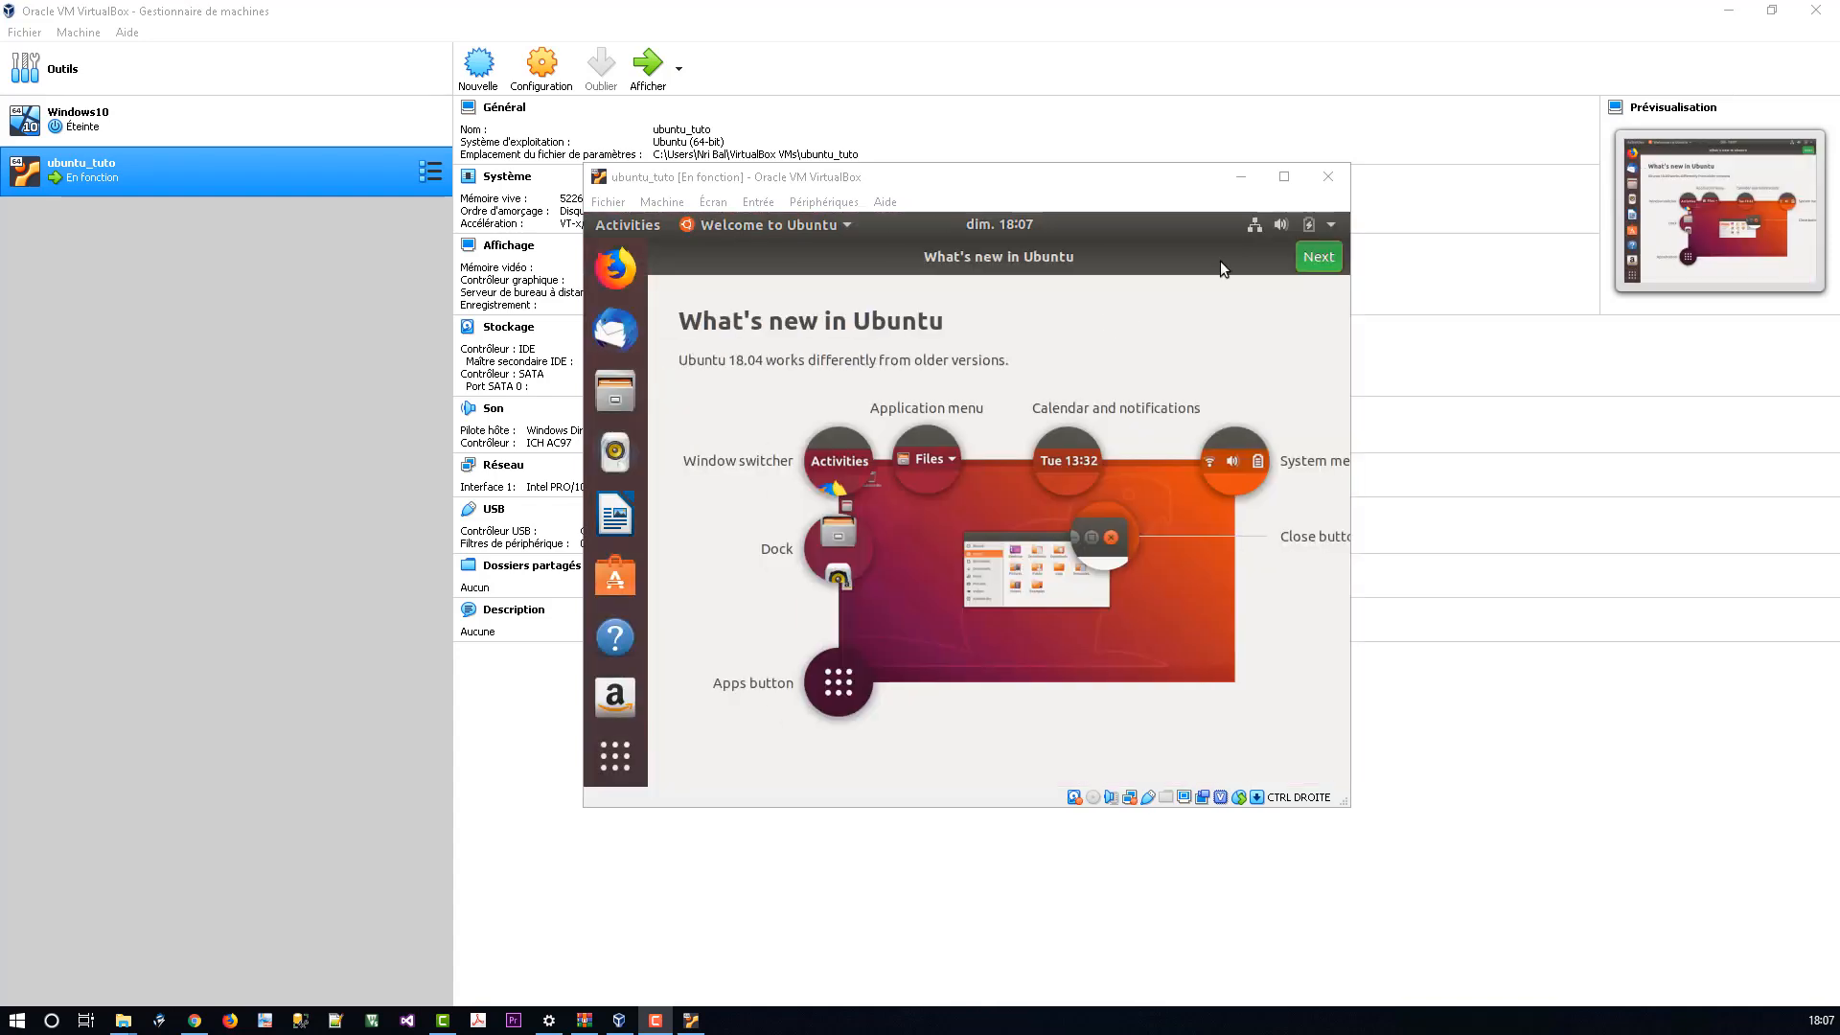
left_click(1284, 177)
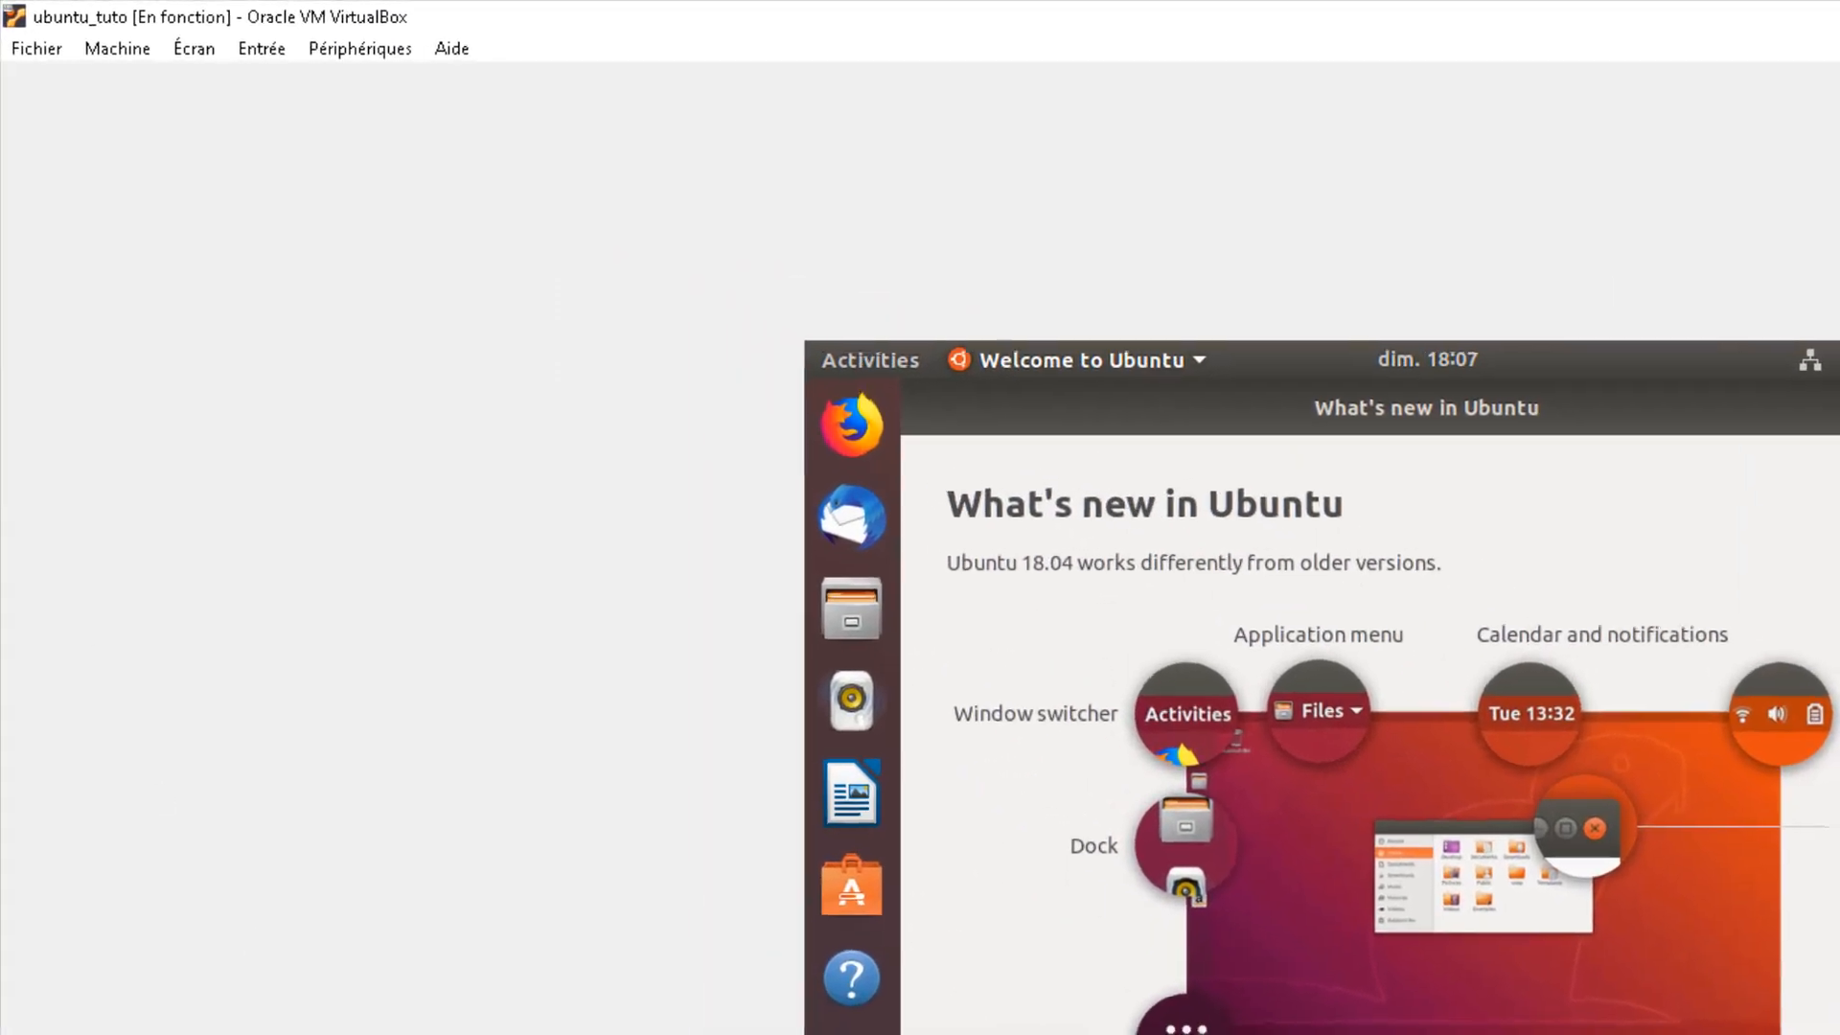
Step: Switch ubuntu_tuto to full-screen mode via Écran > Mode plein écran and confirm
left_click(266, 52)
mouse_move(364, 49)
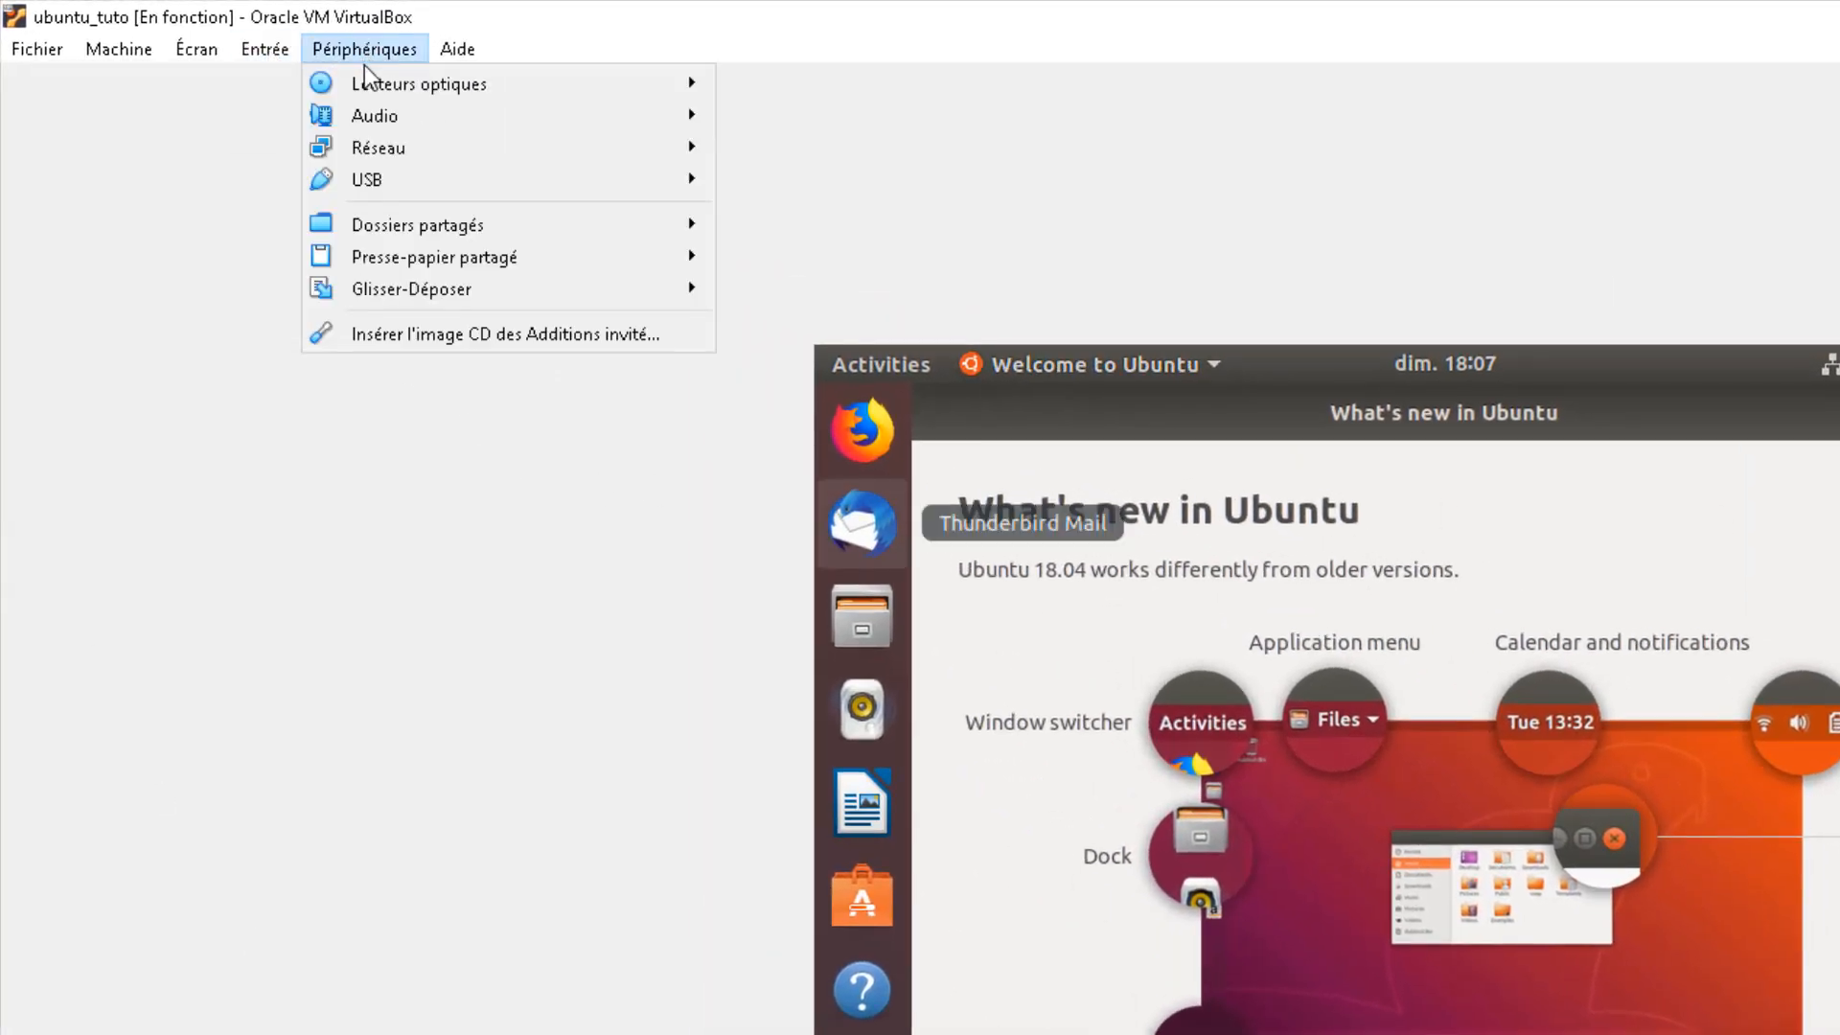
left_click(201, 52)
left_click(239, 78)
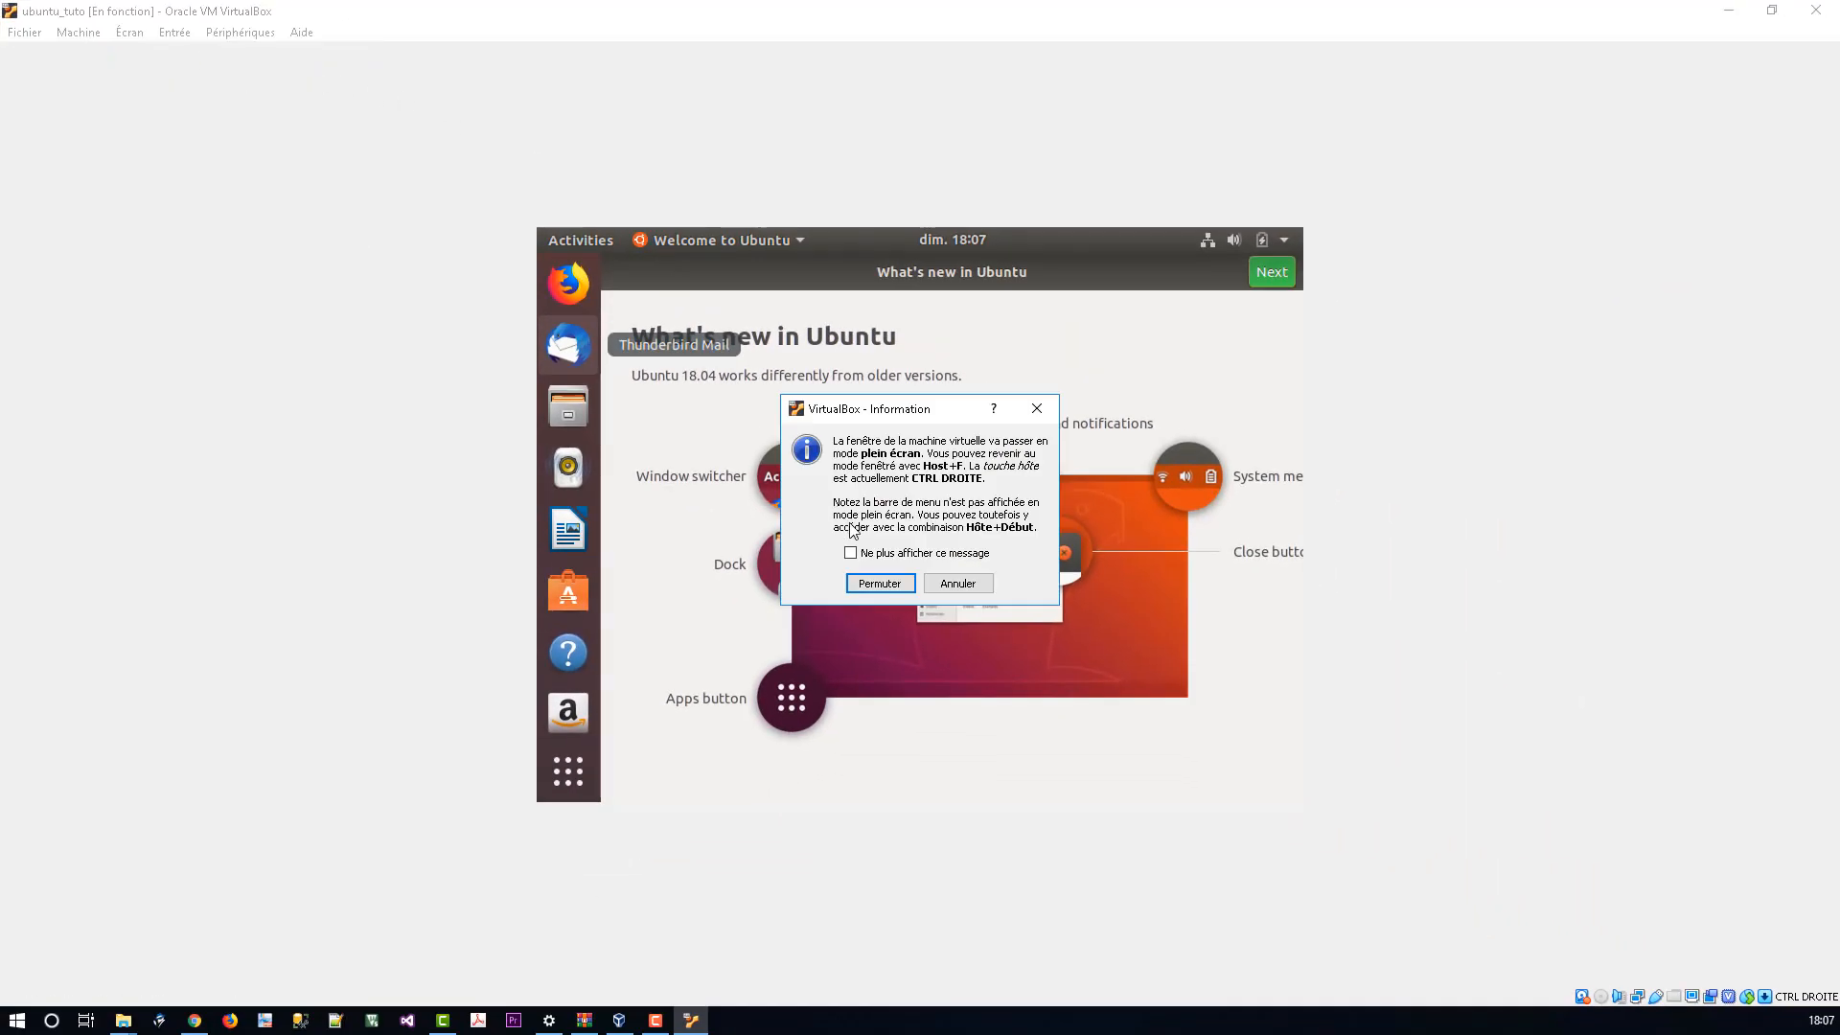
left_click(880, 583)
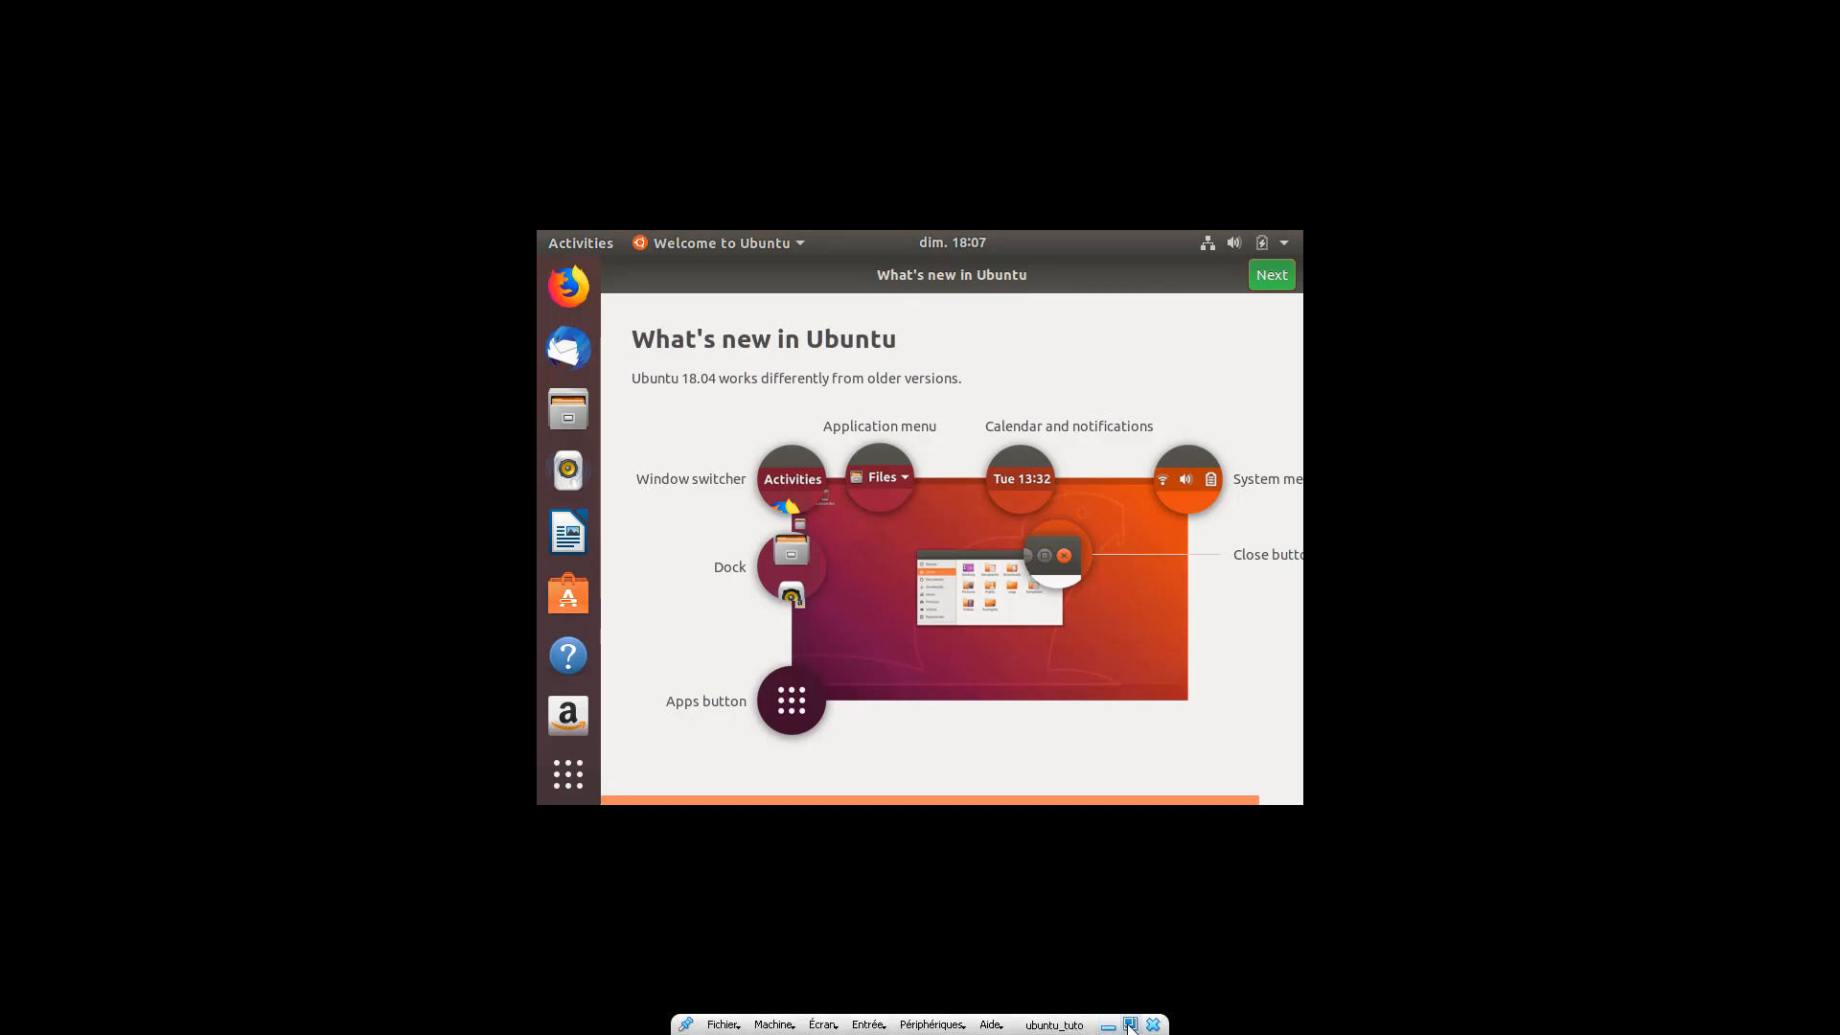
Step: Leave full-screen mode and bring up the Périphériques menu
left_click(1133, 1030)
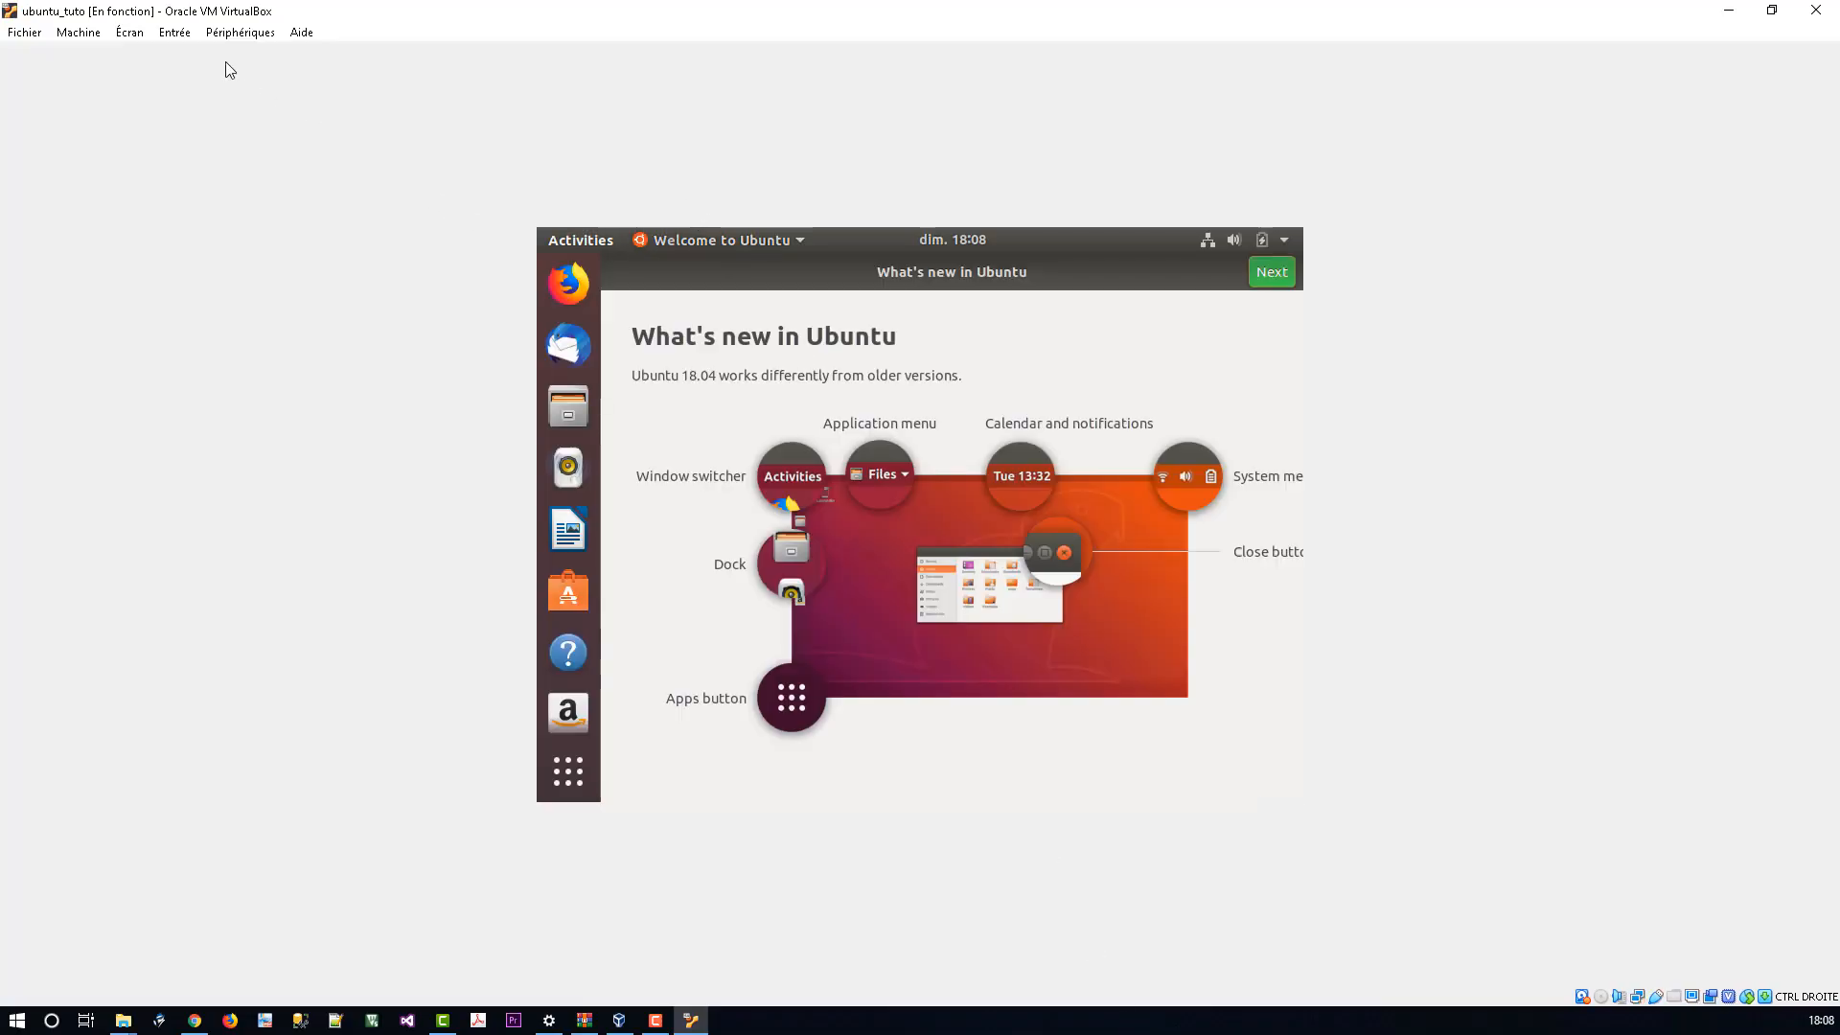
left_click(226, 35)
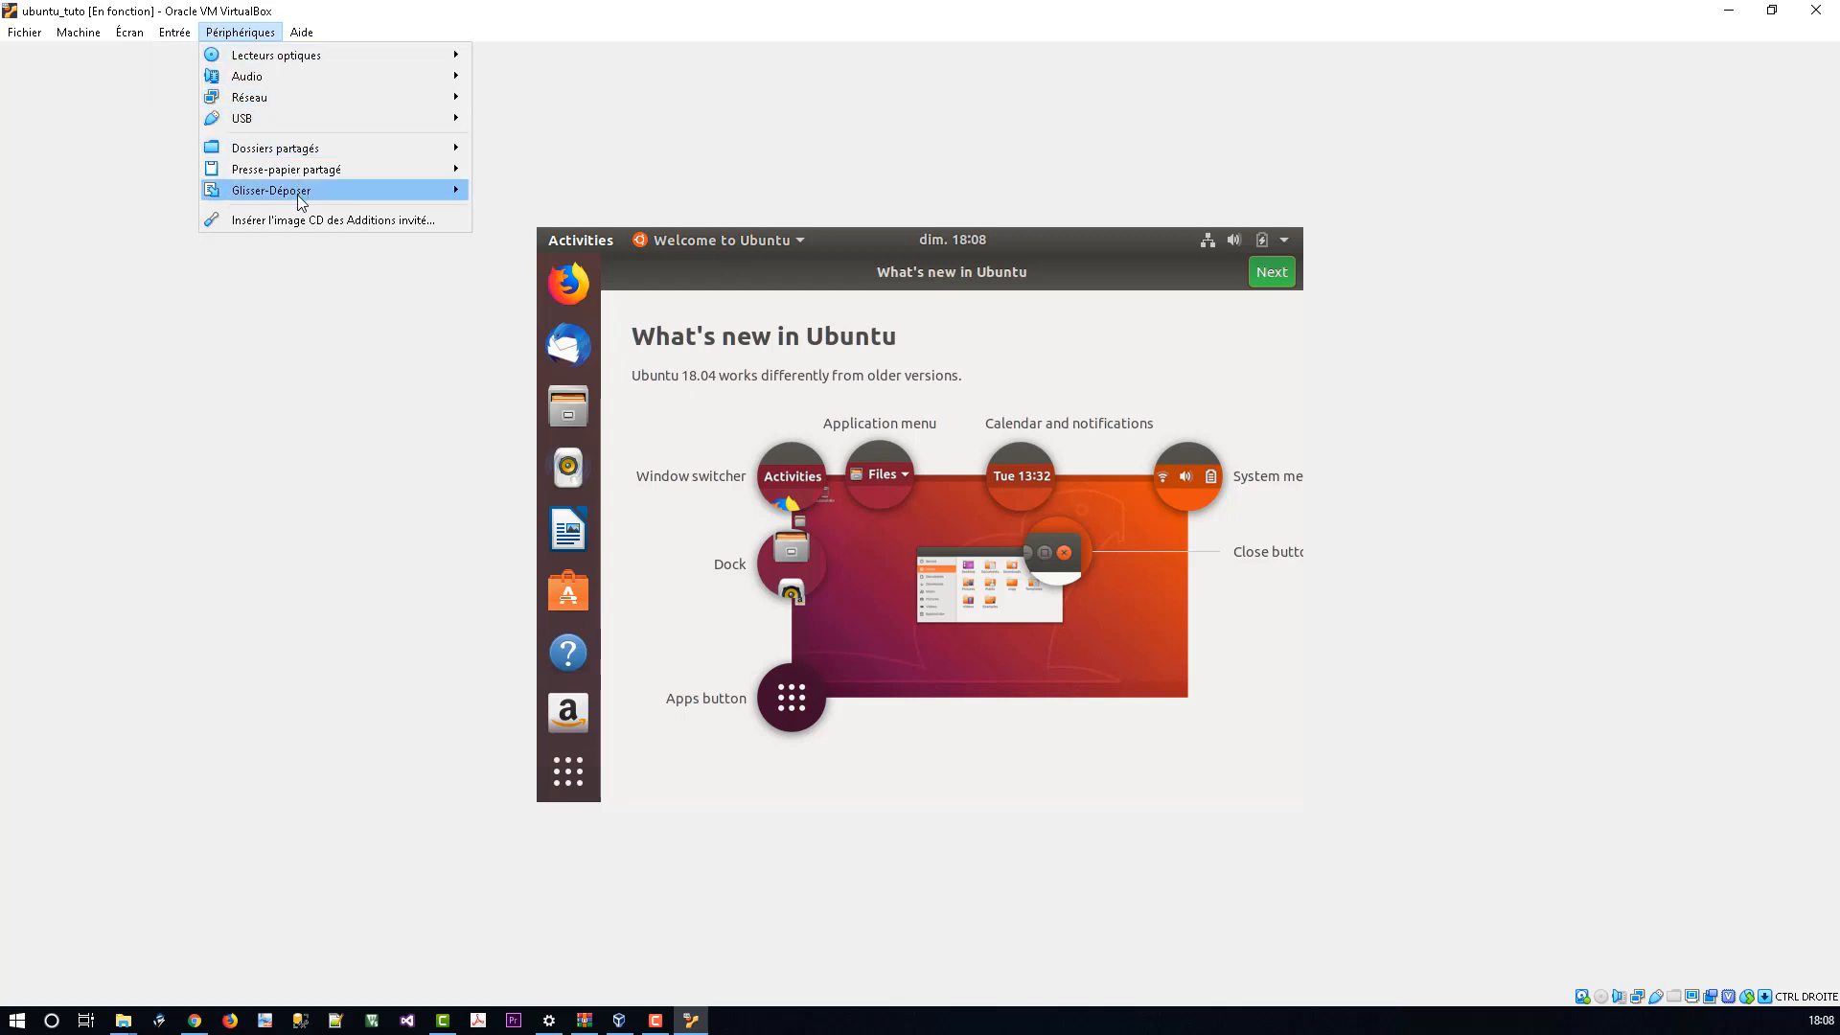
mouse_move(306, 190)
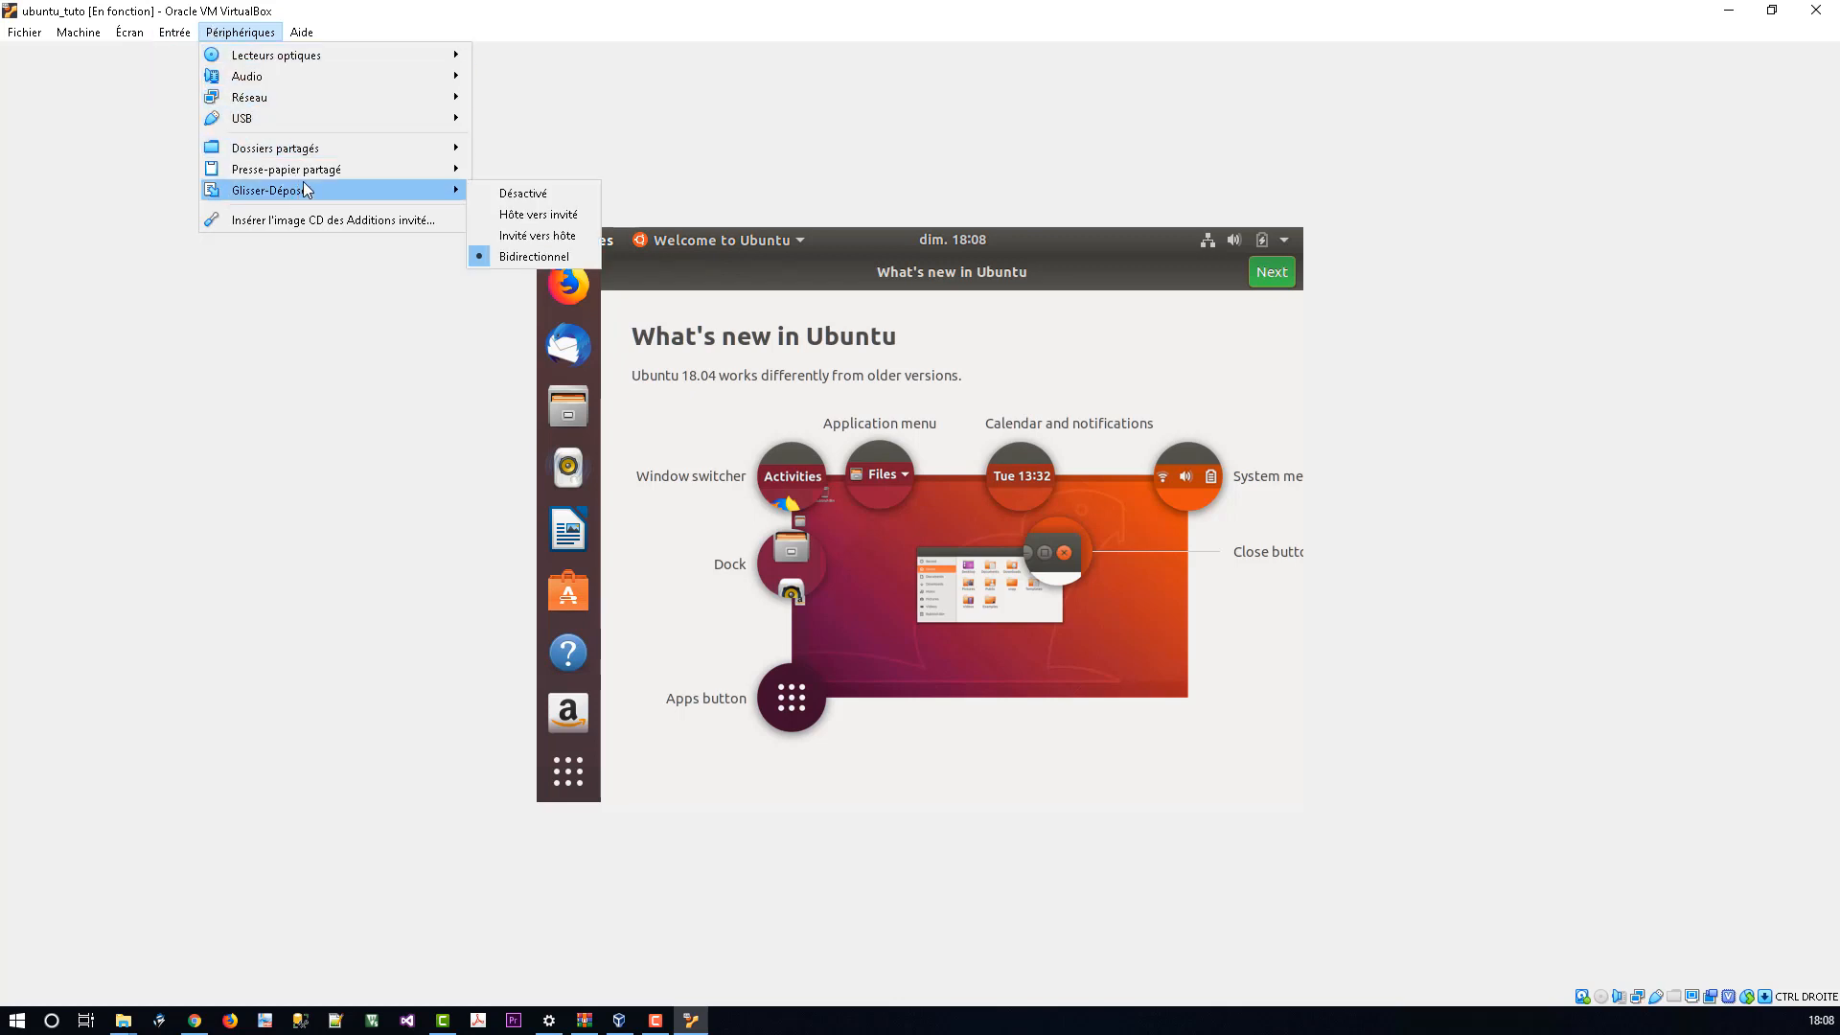
Step: Insert the Guest Additions CD, run it with the account password, and close the finished terminal
left_click(350, 221)
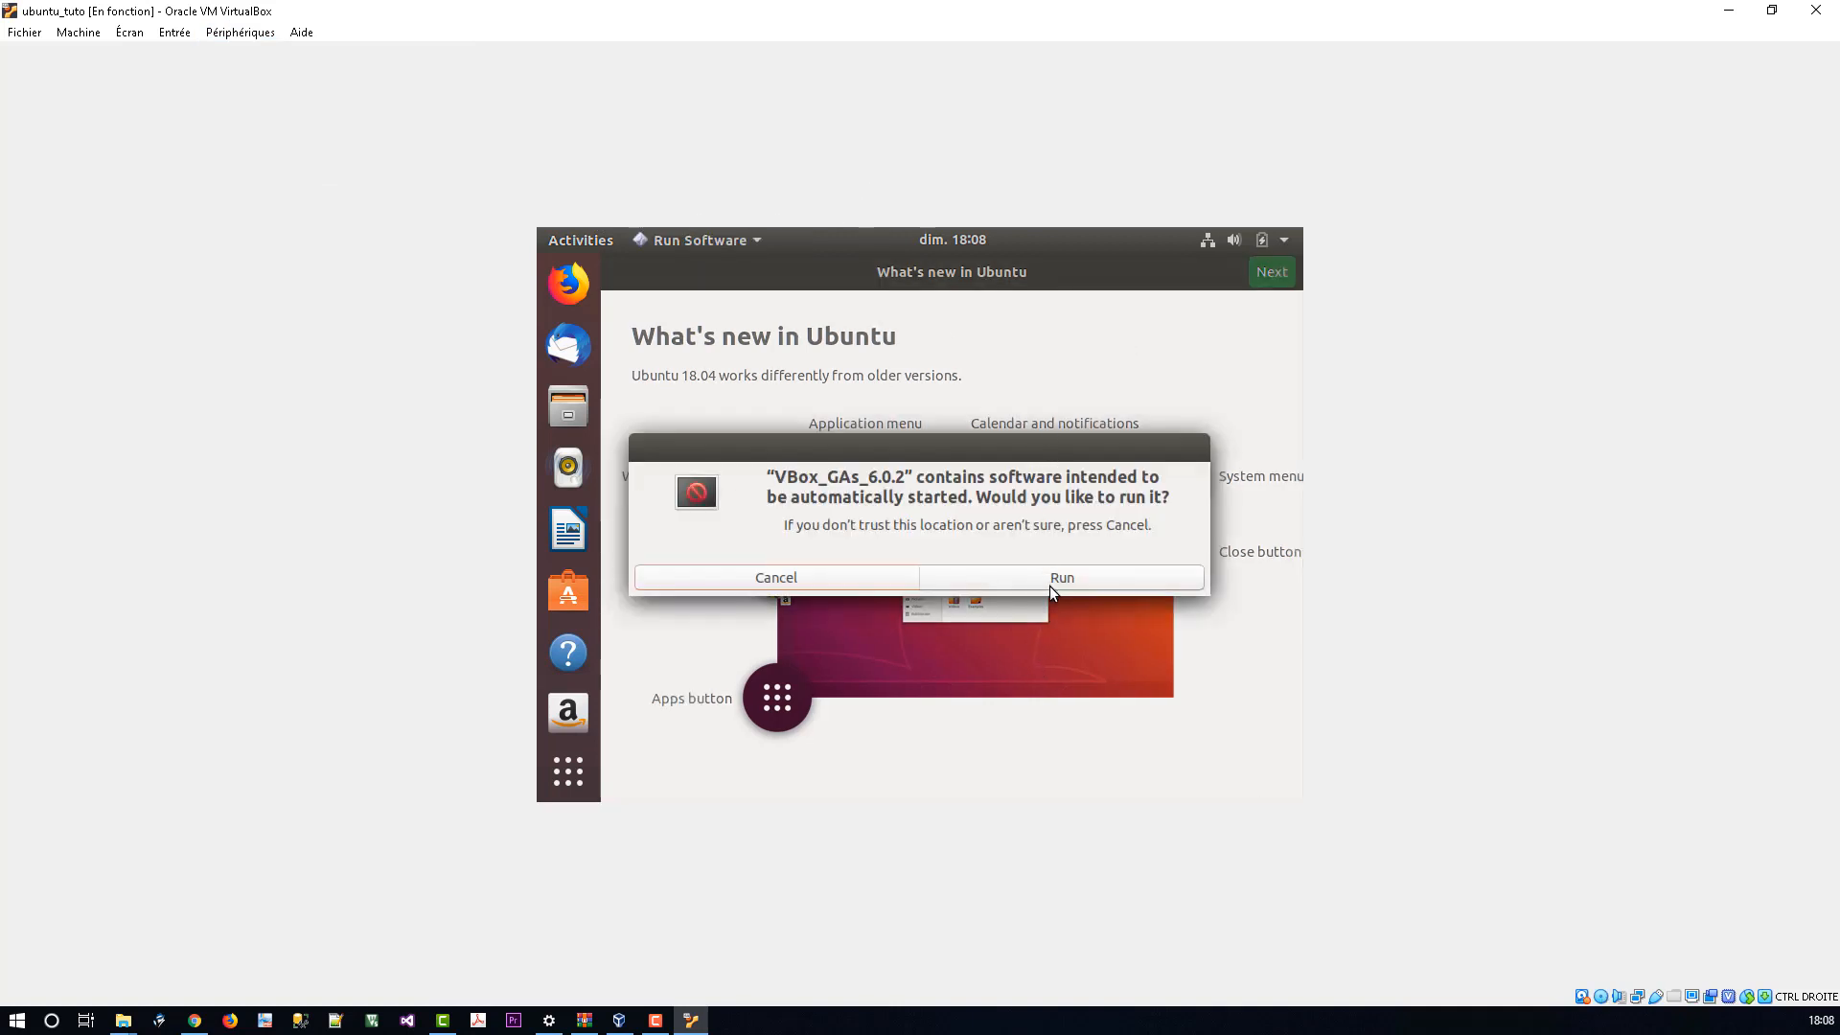
left_click(1058, 580)
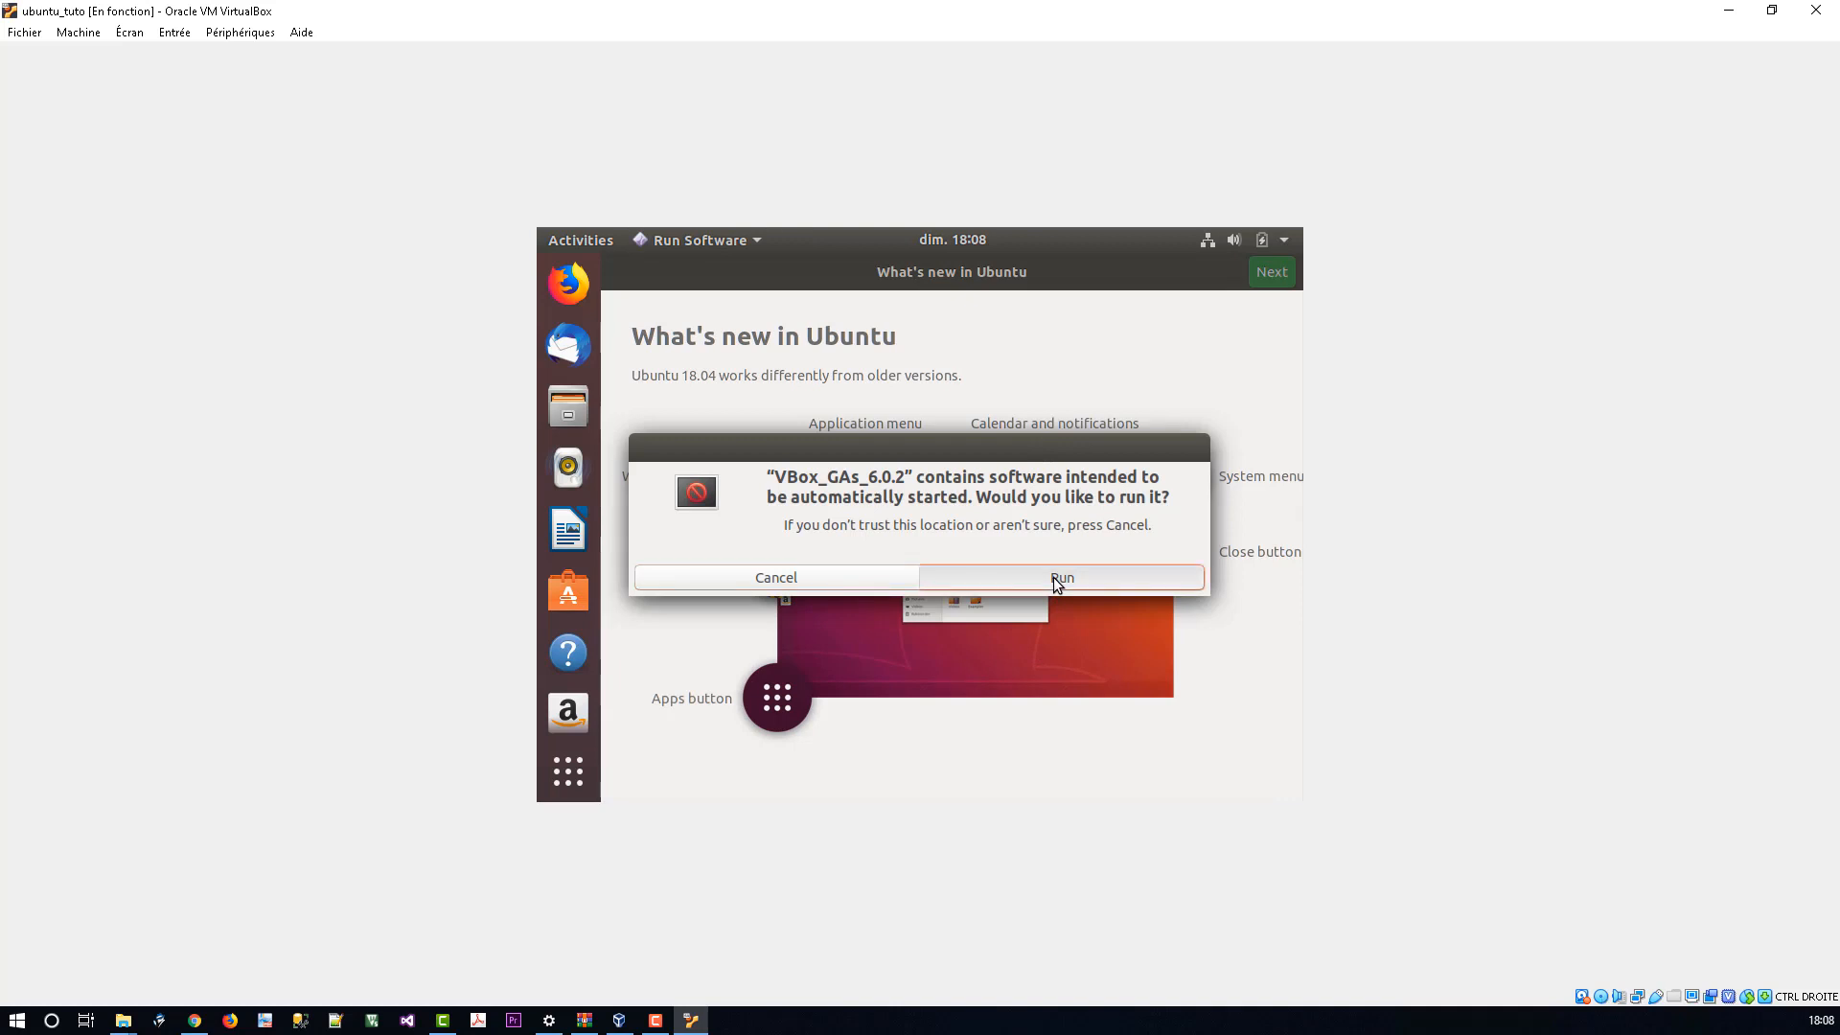
type("******")
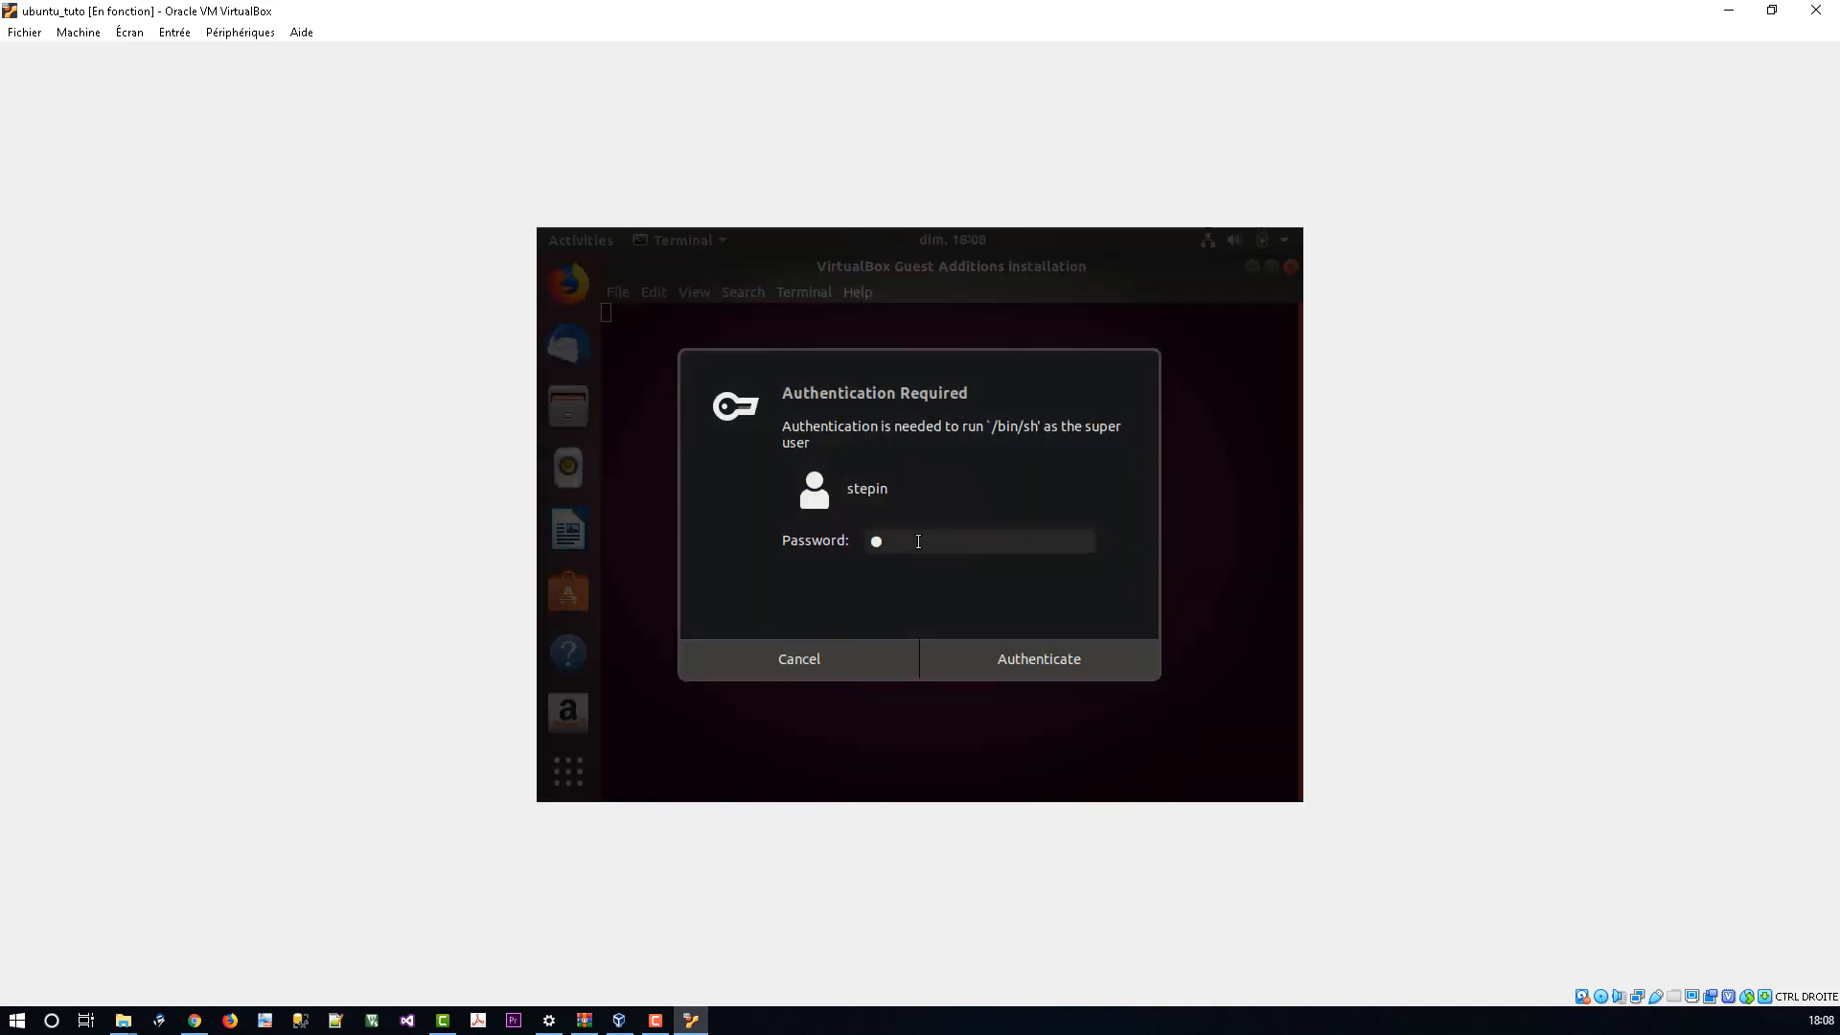
left_click(1072, 653)
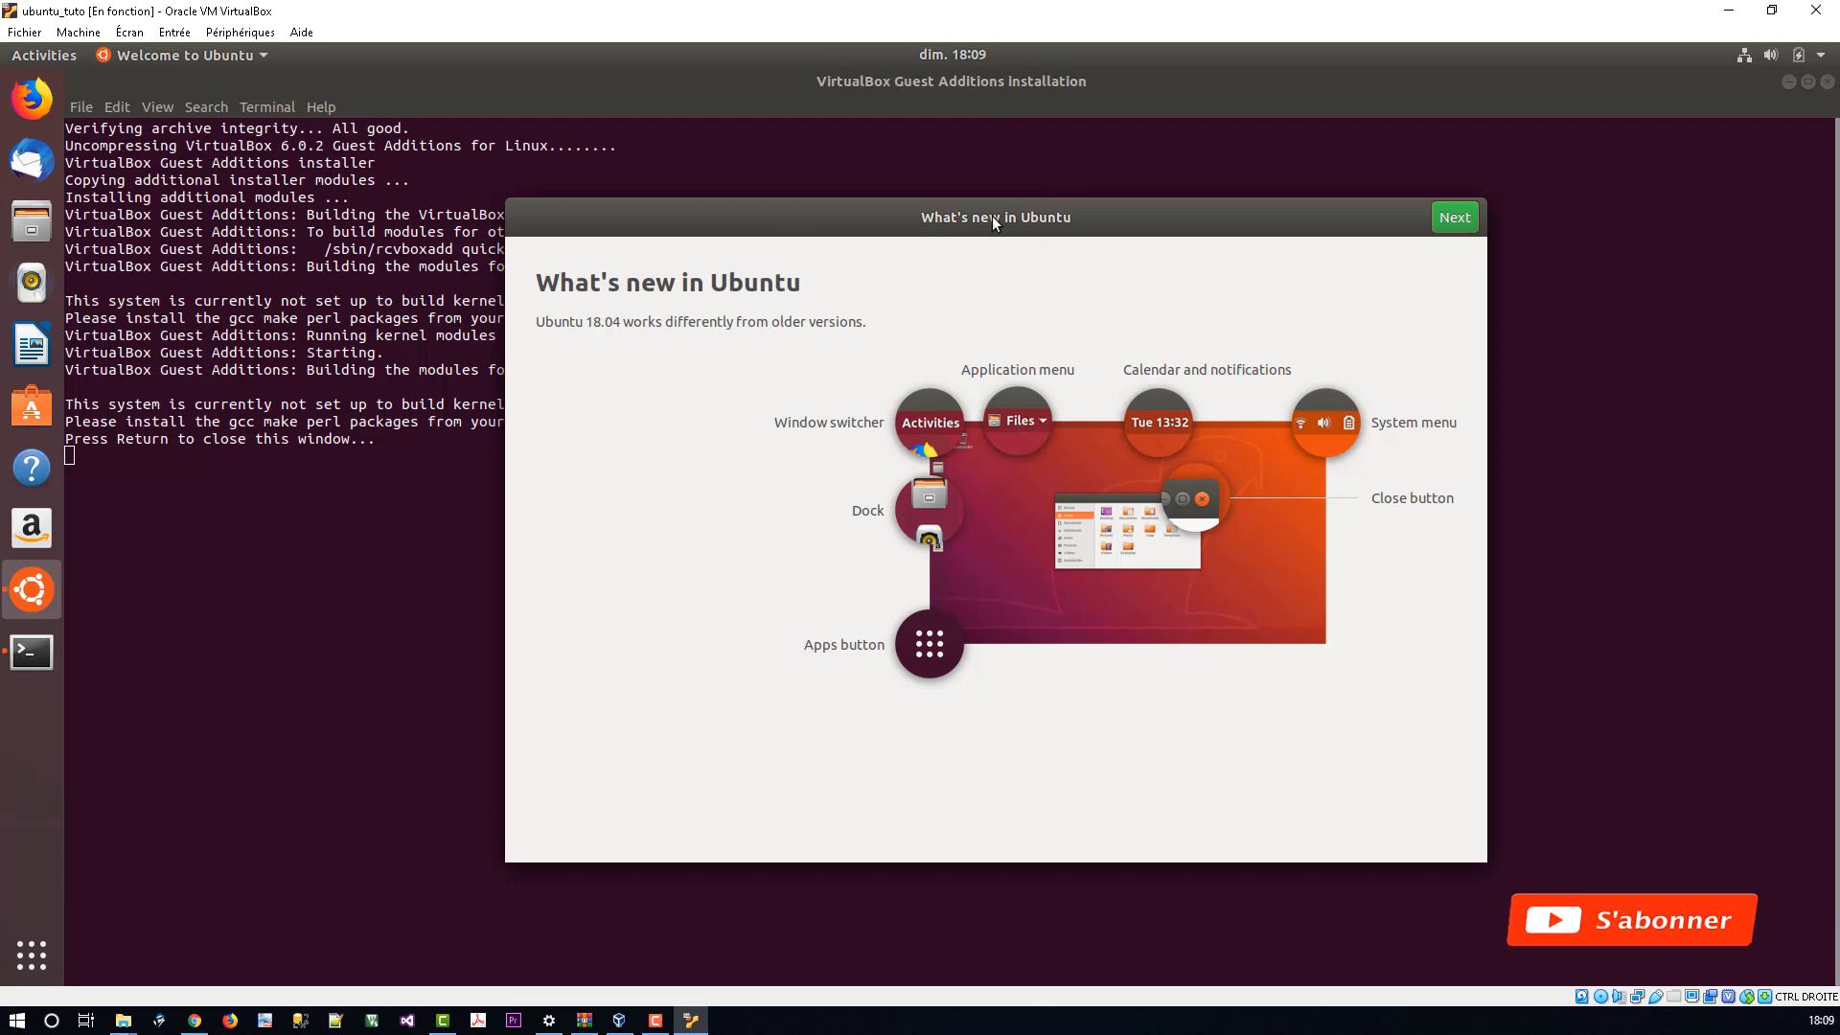
left_click(328, 451)
key("Return")
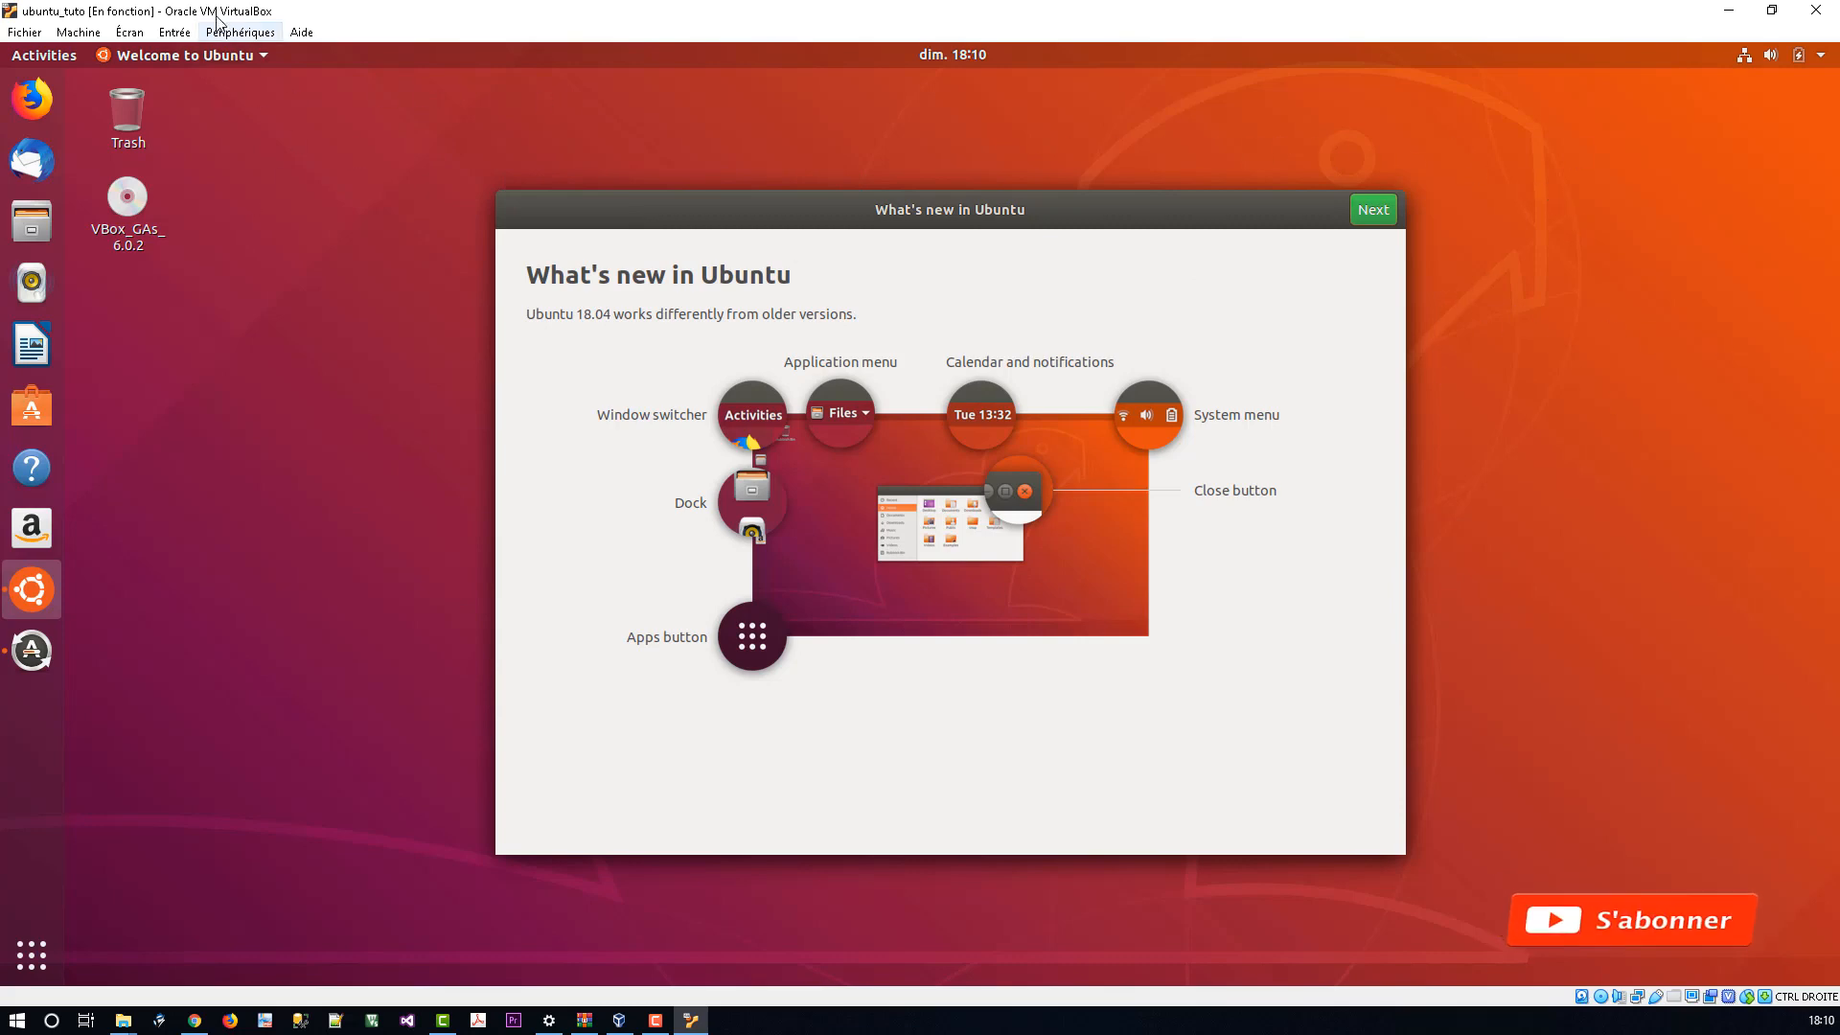
left_click(175, 31)
mouse_move(216, 37)
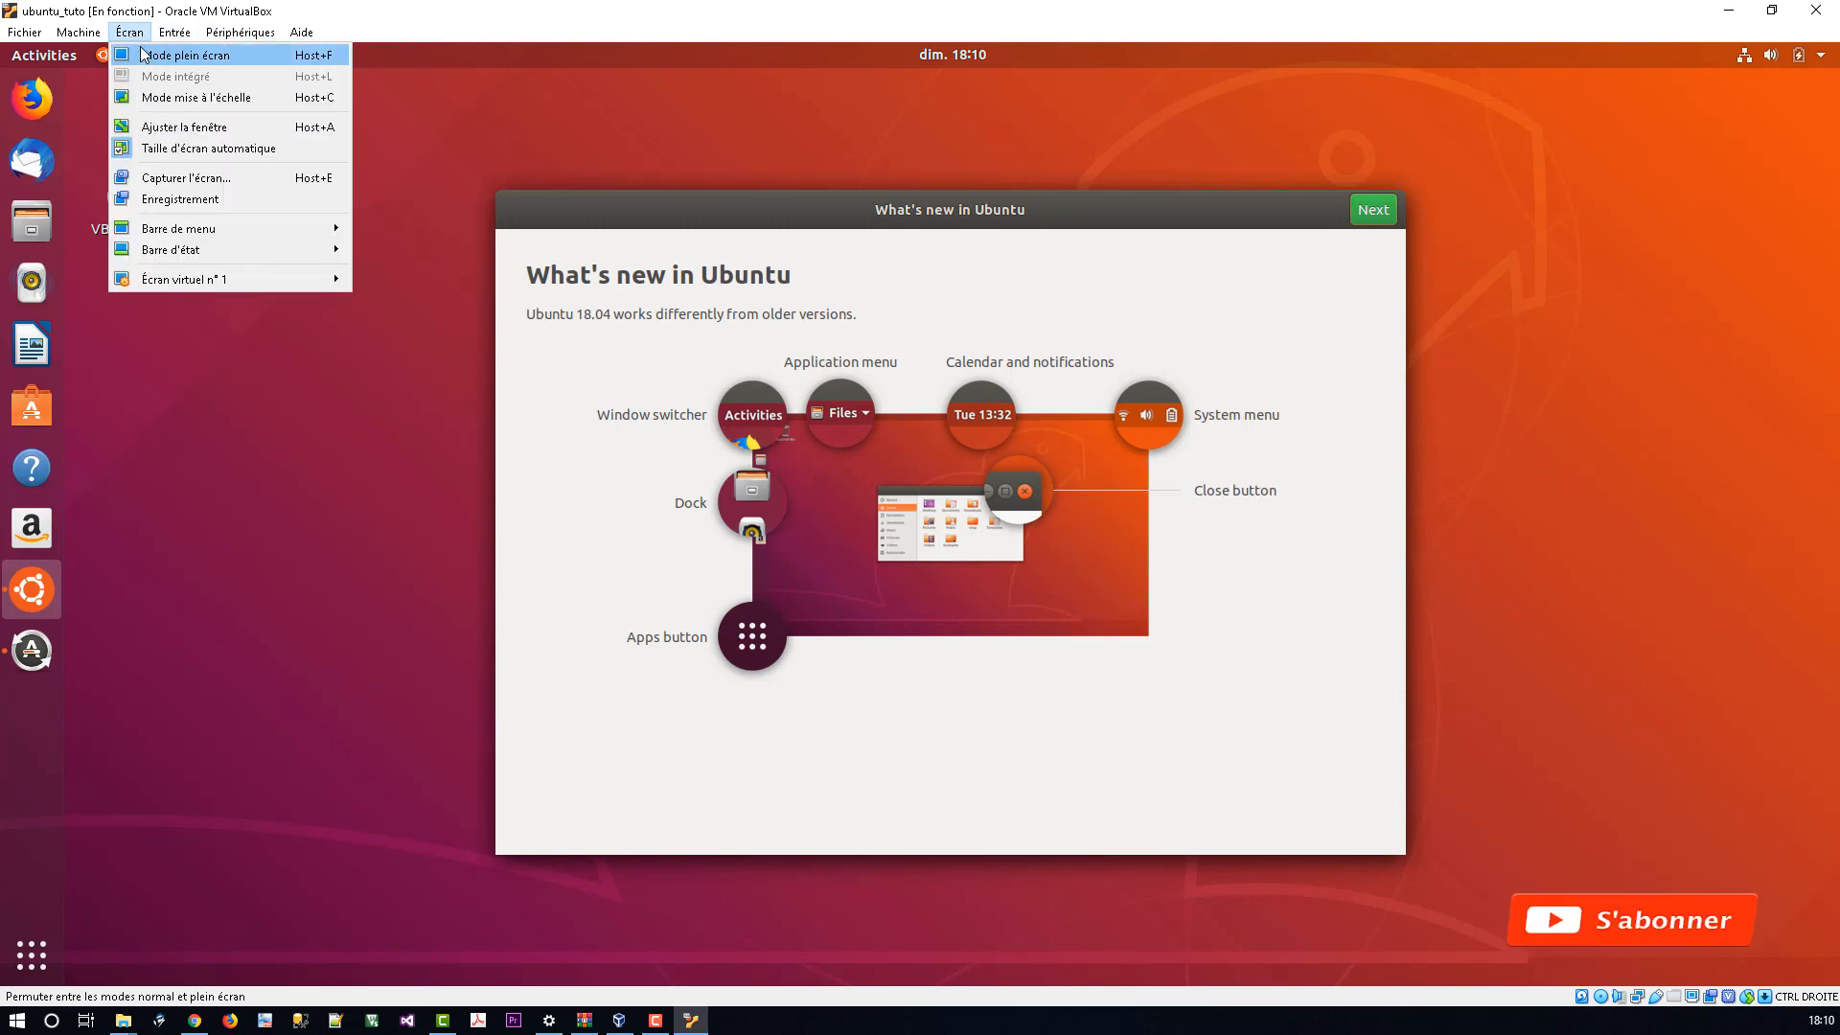
left_click(142, 55)
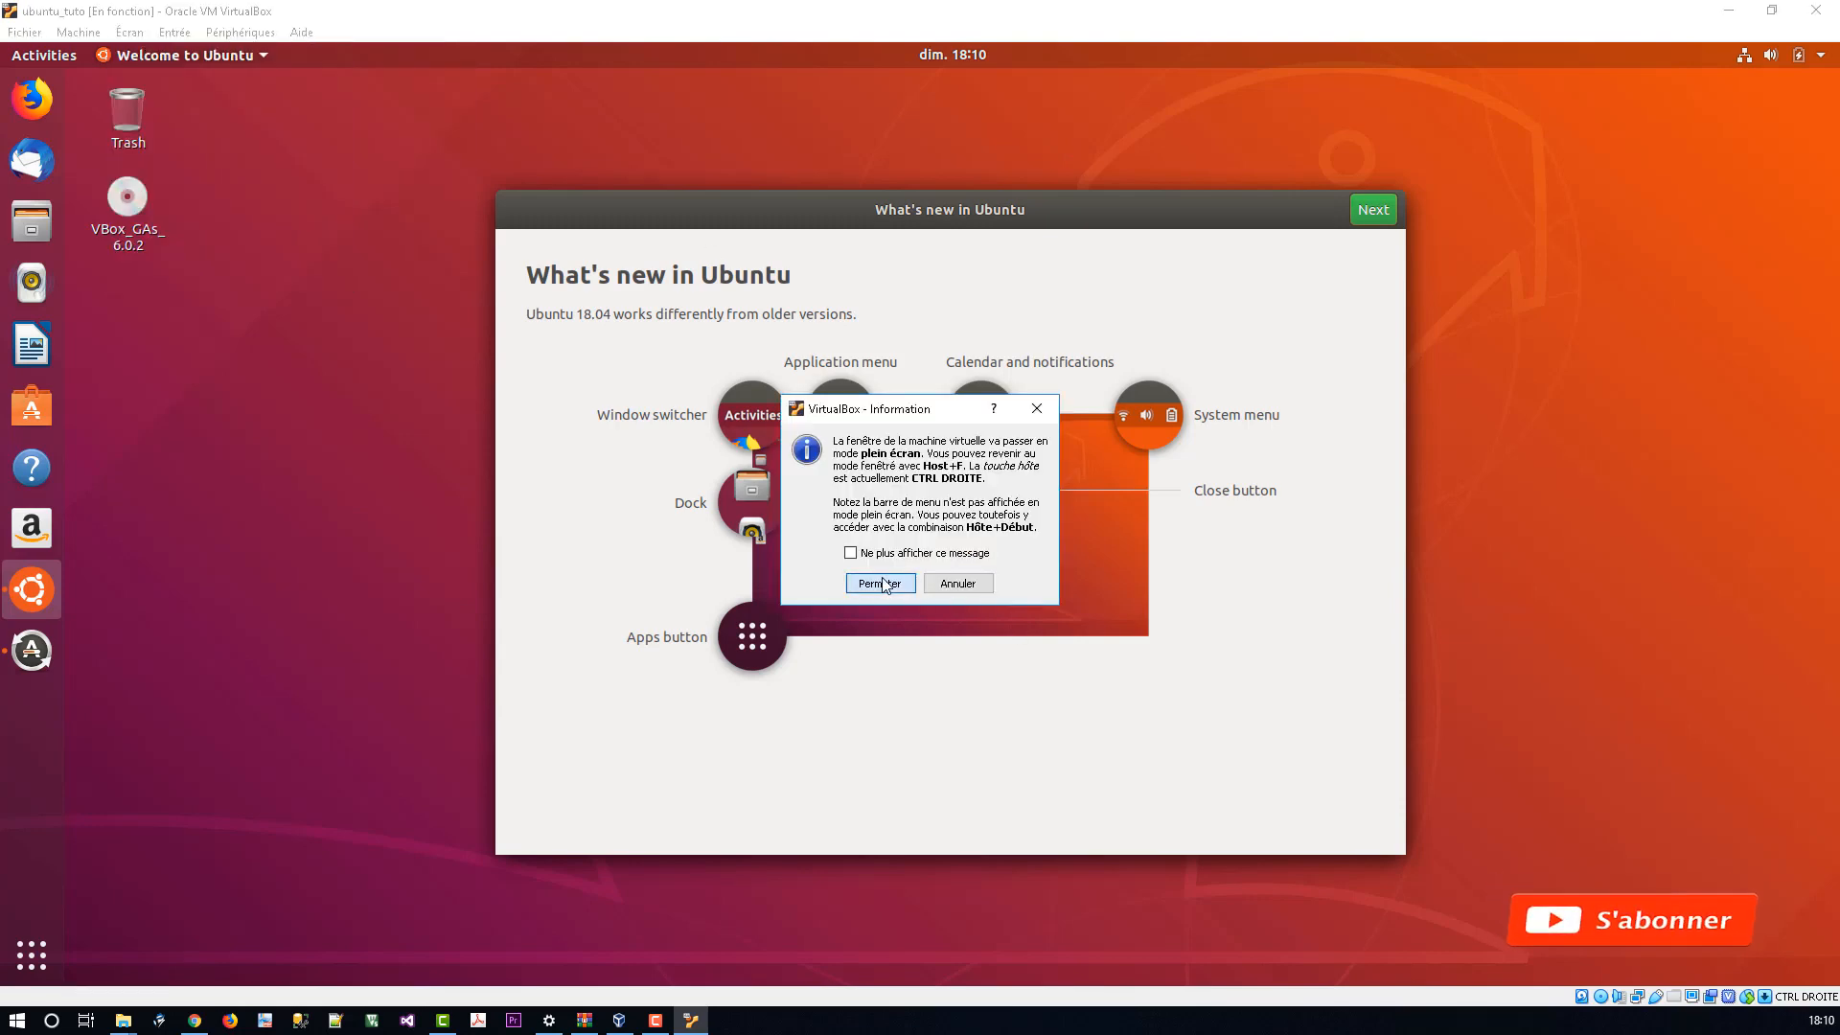
left_click(880, 583)
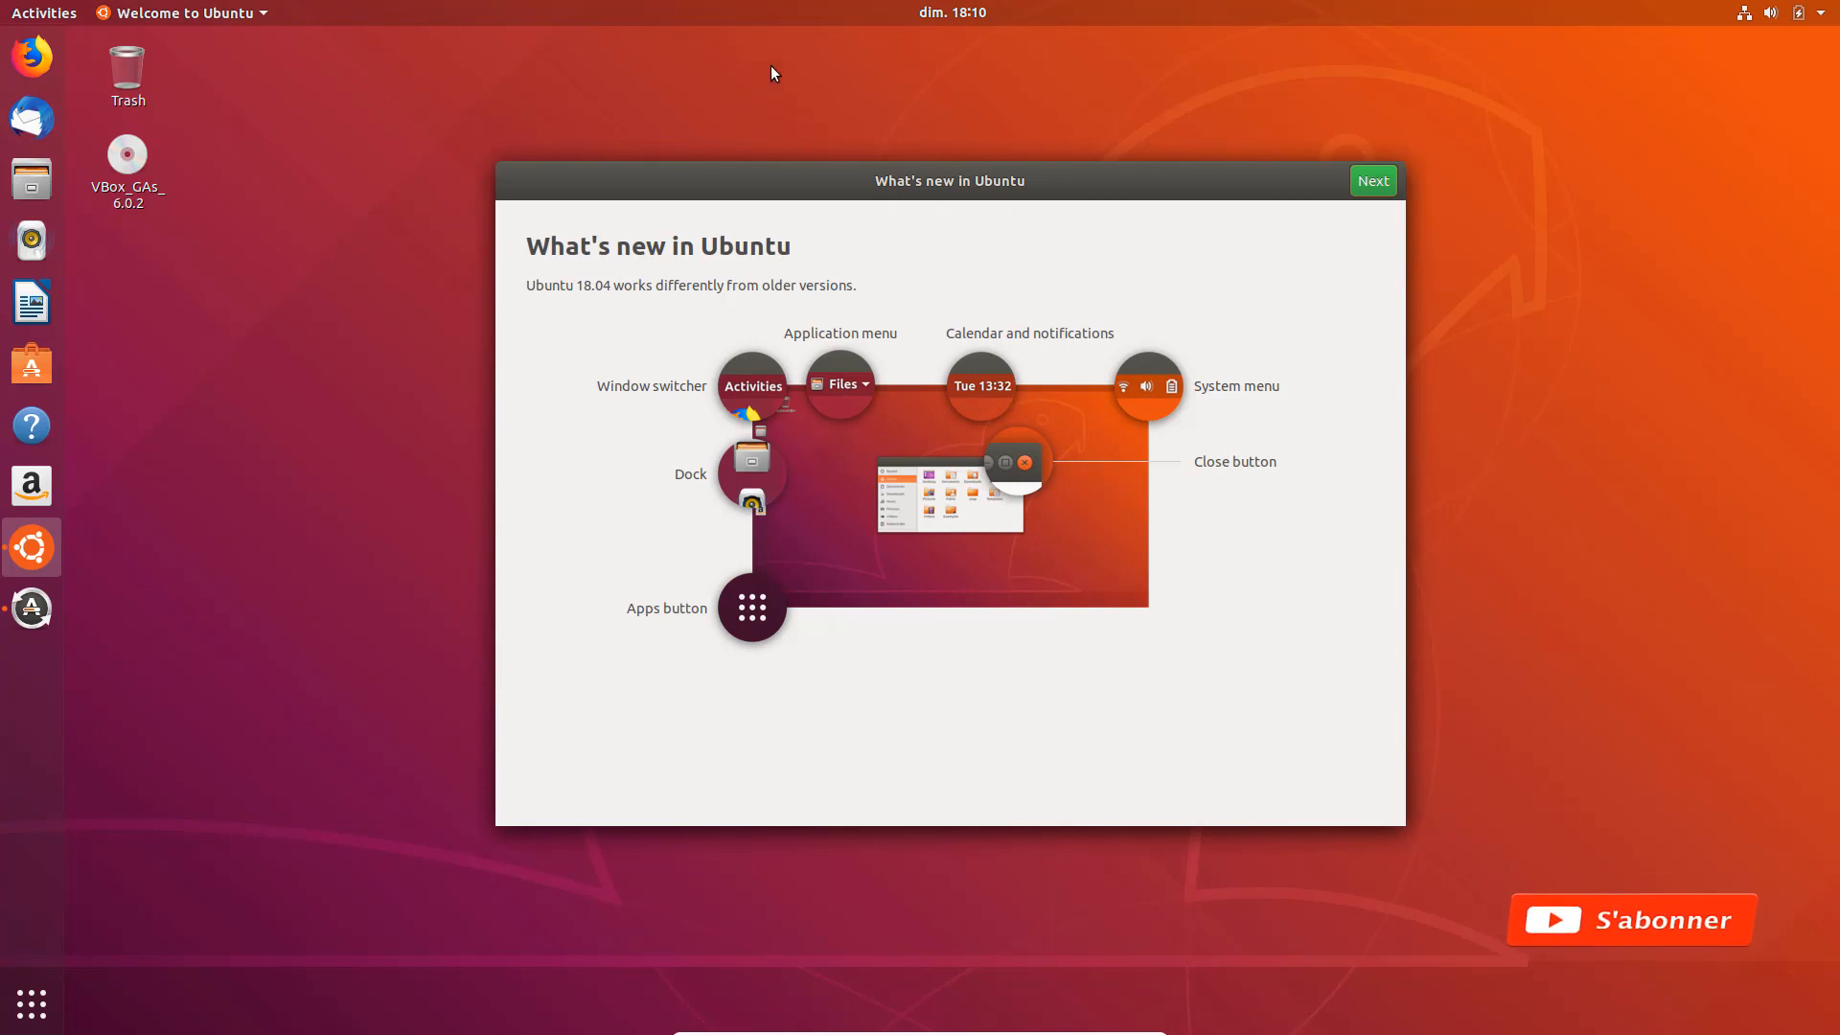
mouse_move(1054, 1030)
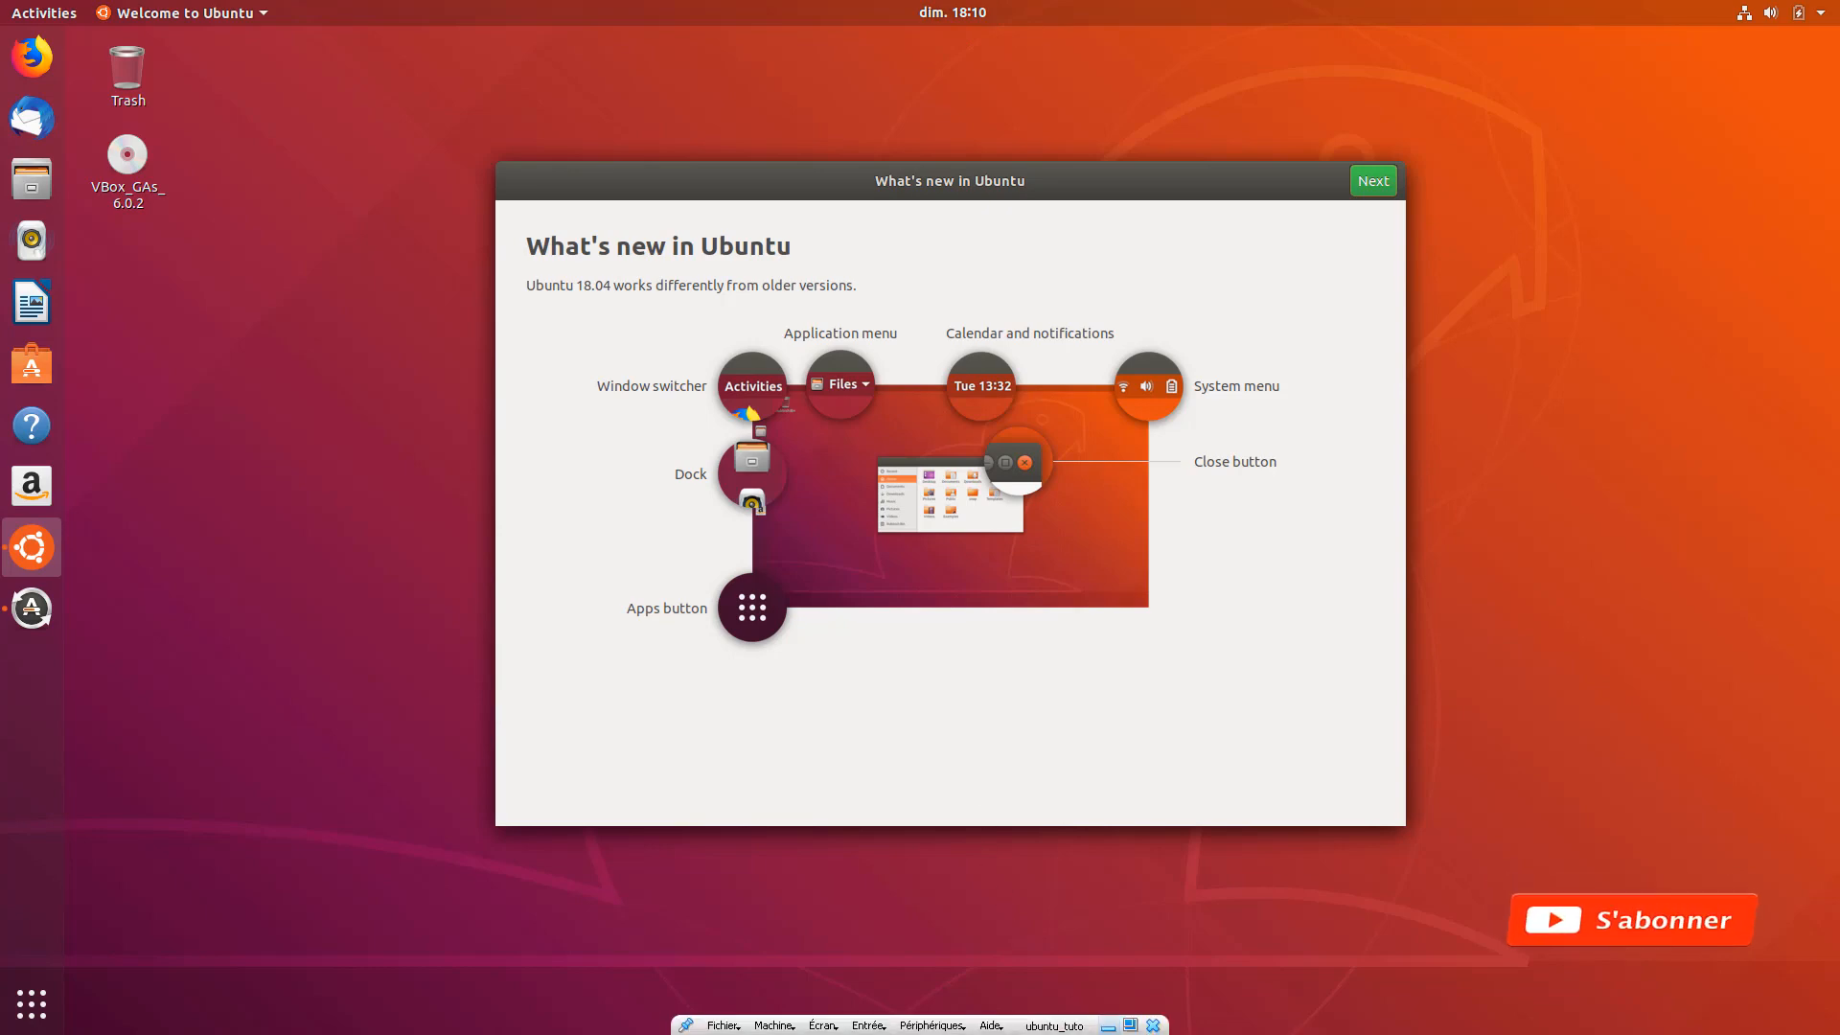
left_click(1131, 1026)
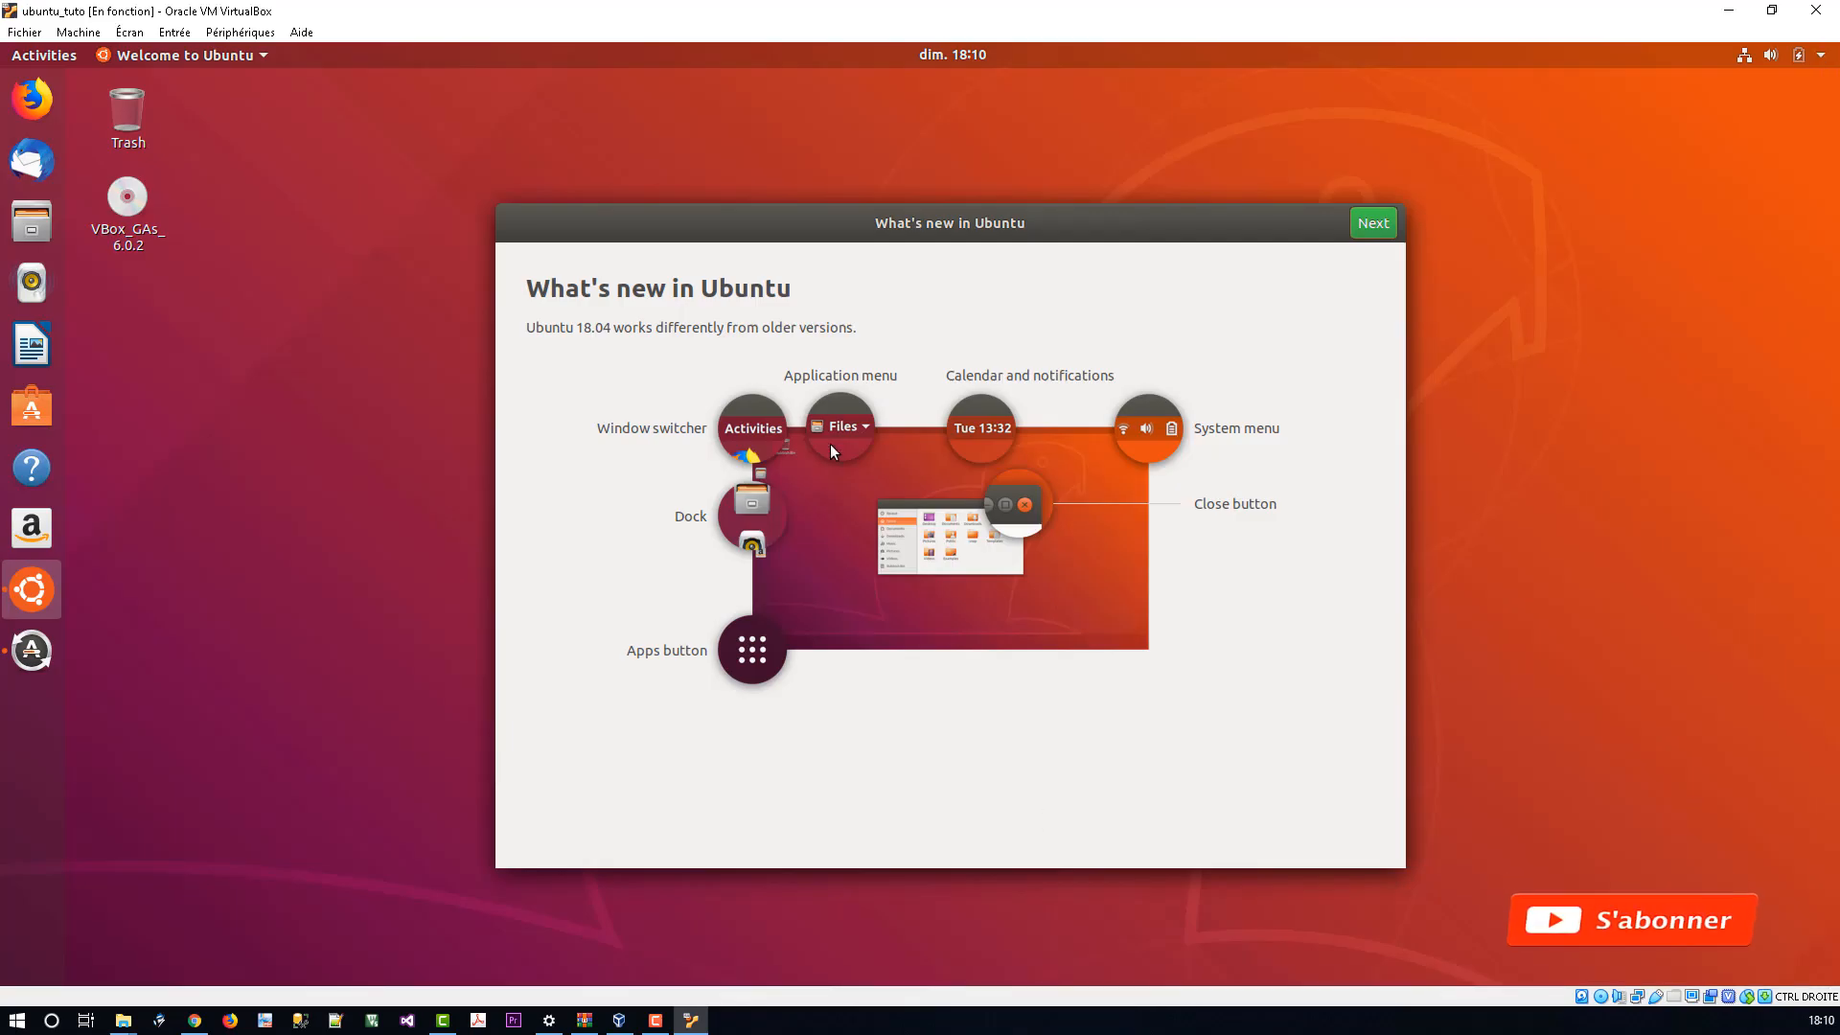